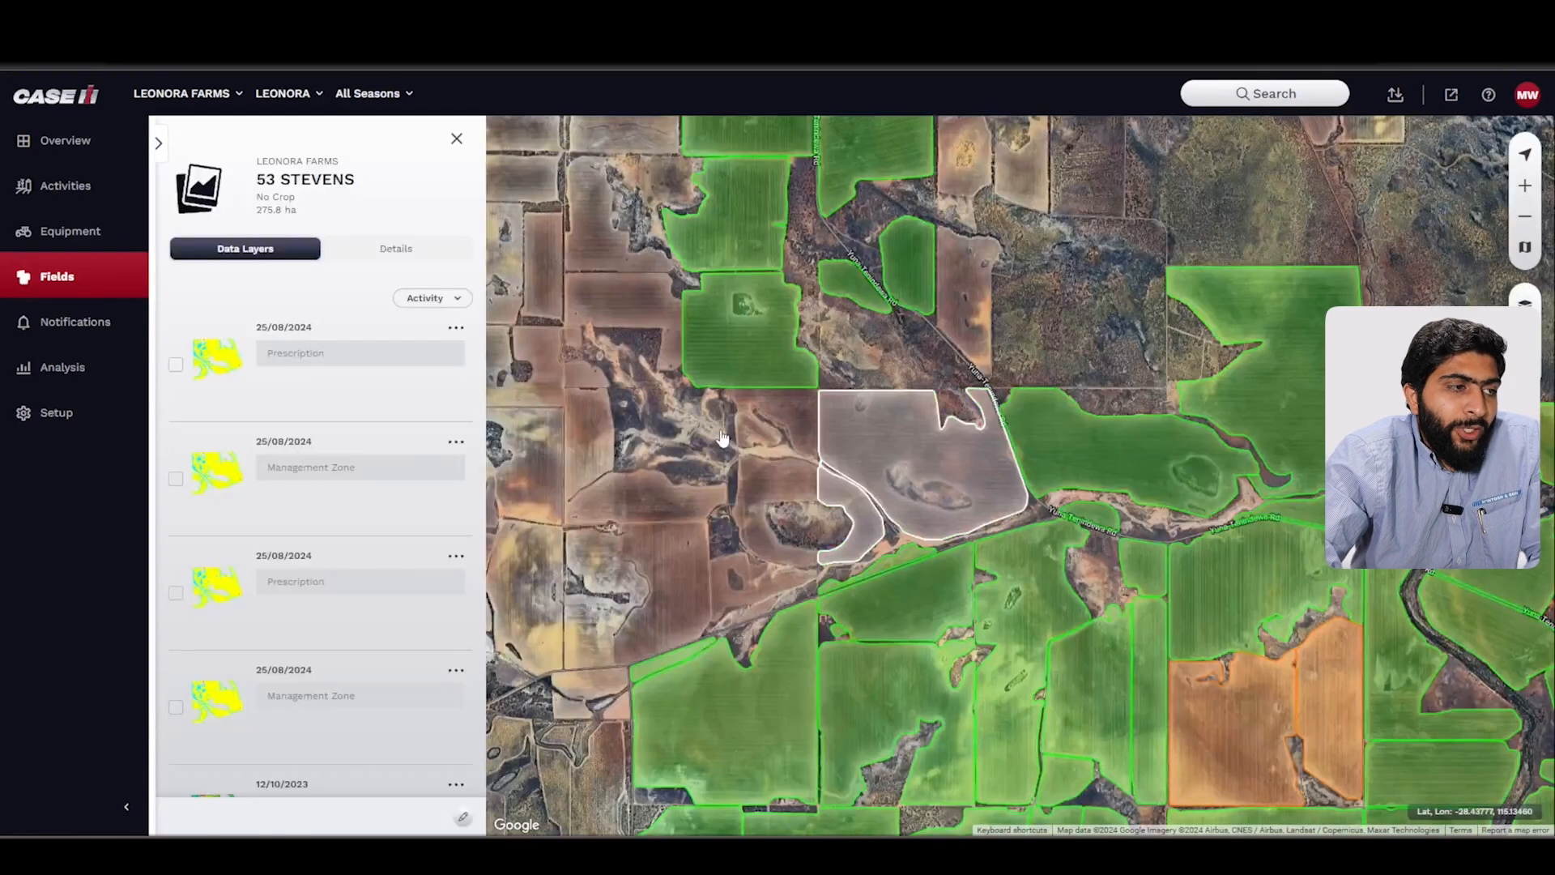
Step: Browse the 53 STEVENS data layers, toggling the management zone layers on and off, then close the field panel
{"action": "scroll", "coordinate": [295, 520], "scroll_direction": "down", "scroll_amount": 1}
{"action": "scroll", "coordinate": [295, 523], "scroll_direction": "down", "scroll_amount": 2}
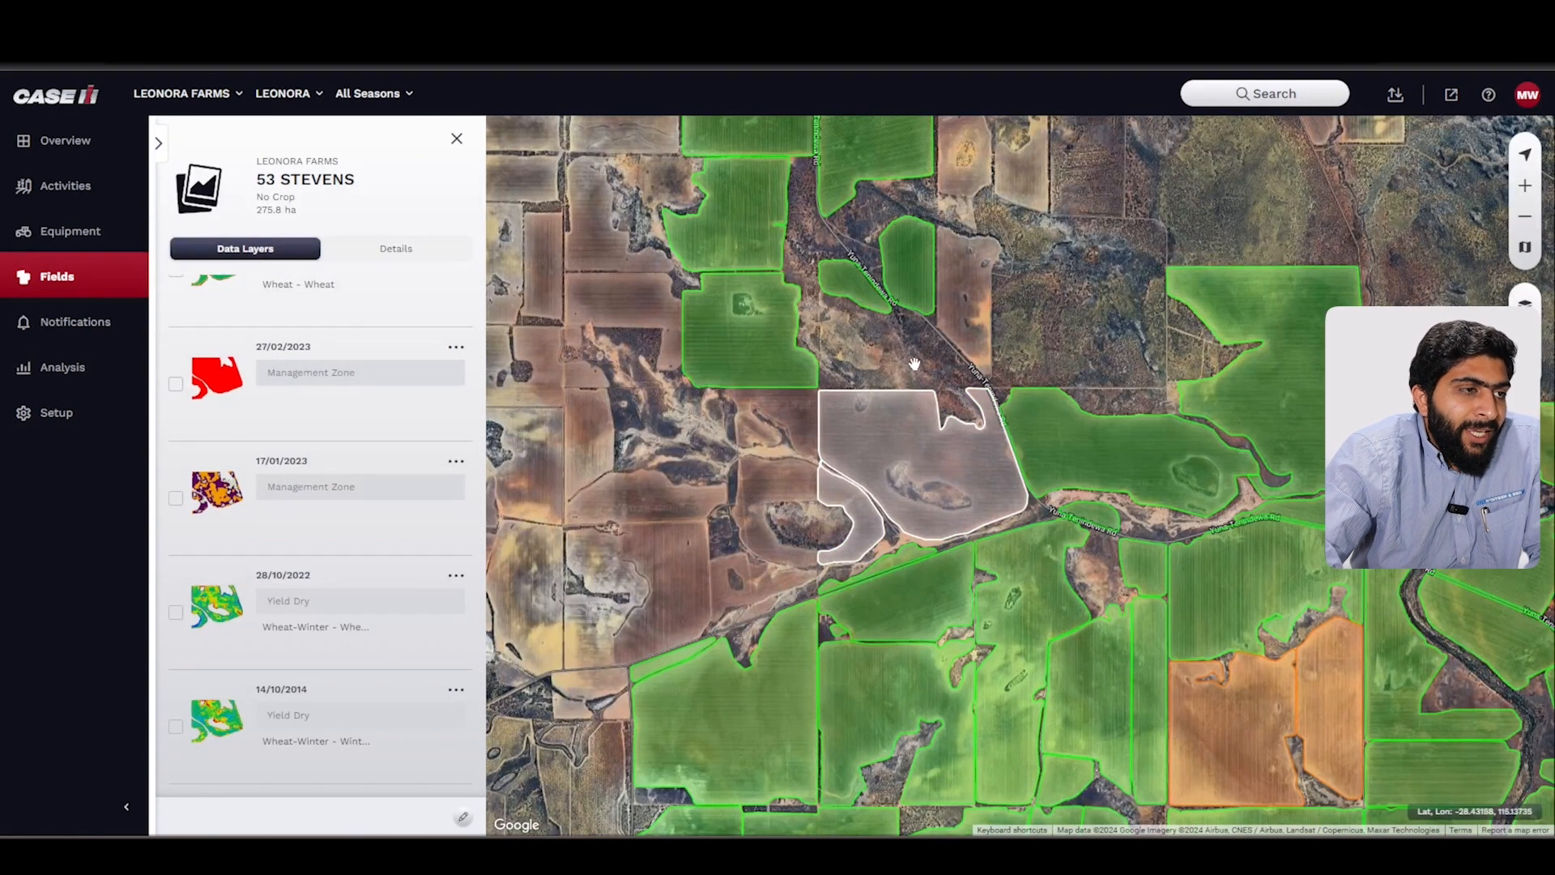
{"action": "scroll", "coordinate": [907, 365], "scroll_direction": "up", "scroll_amount": 2}
{"action": "scroll", "coordinate": [885, 584], "scroll_direction": "up", "scroll_amount": 2}
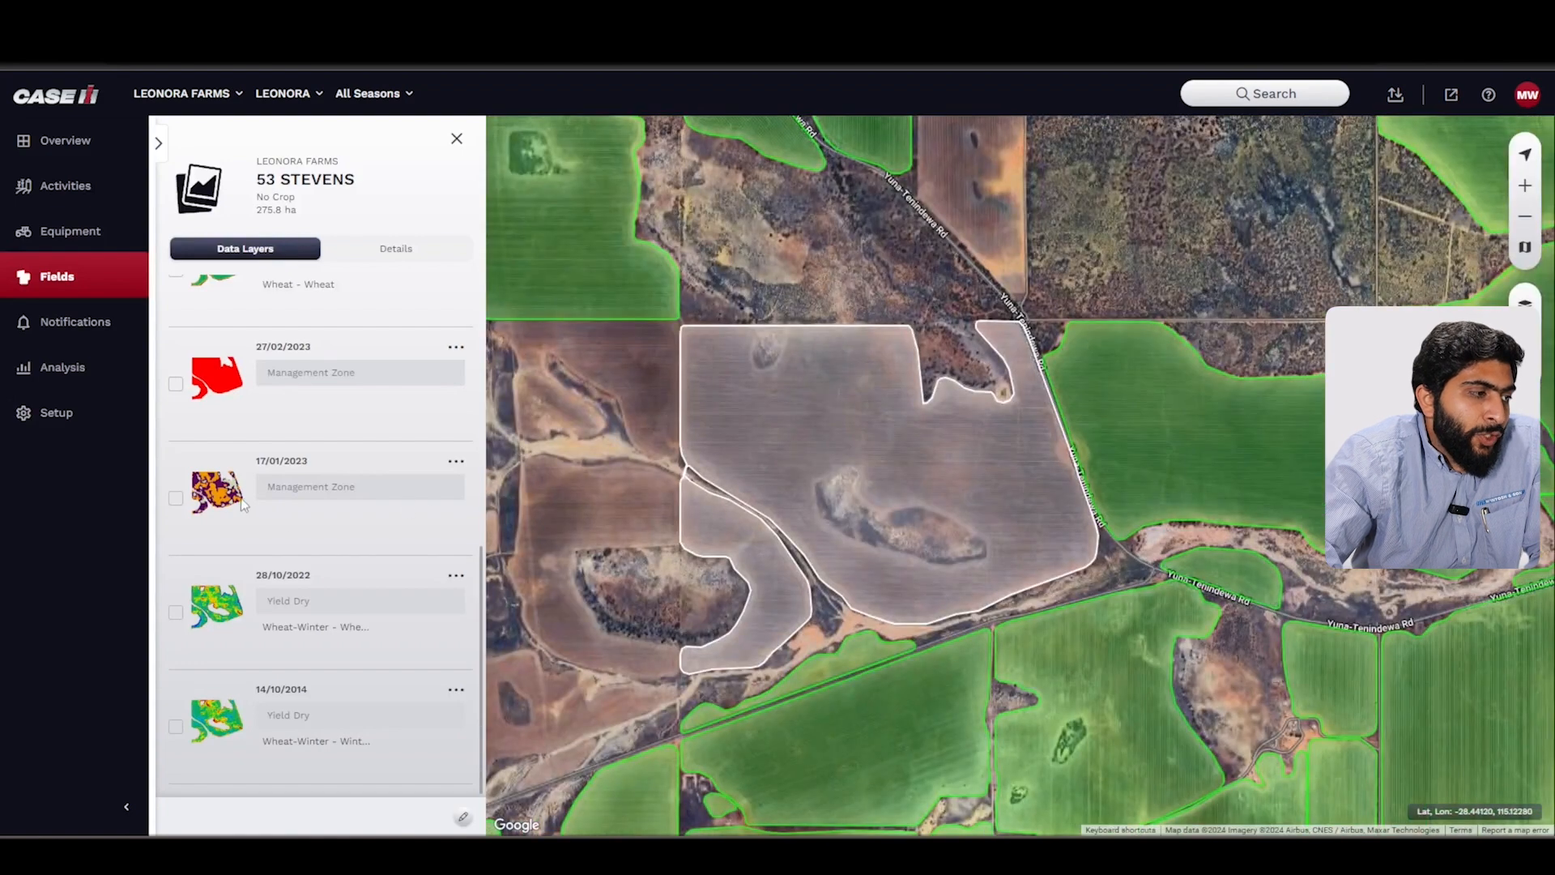
{"action": "left_click", "coordinate": [174, 497]}
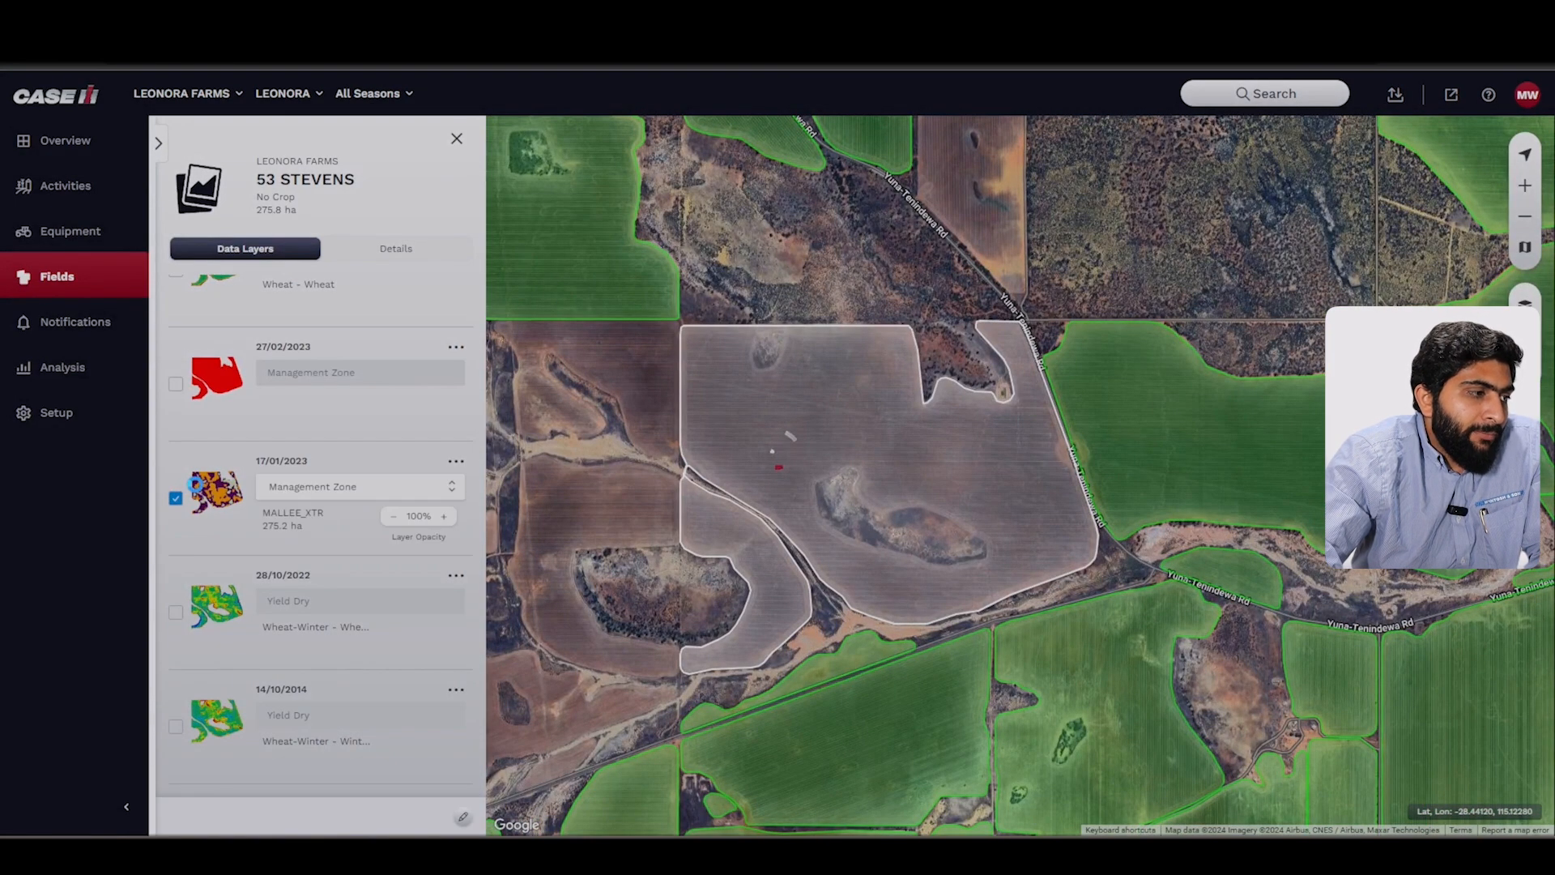
{"action": "scroll", "coordinate": [223, 479], "scroll_direction": "up", "scroll_amount": 4}
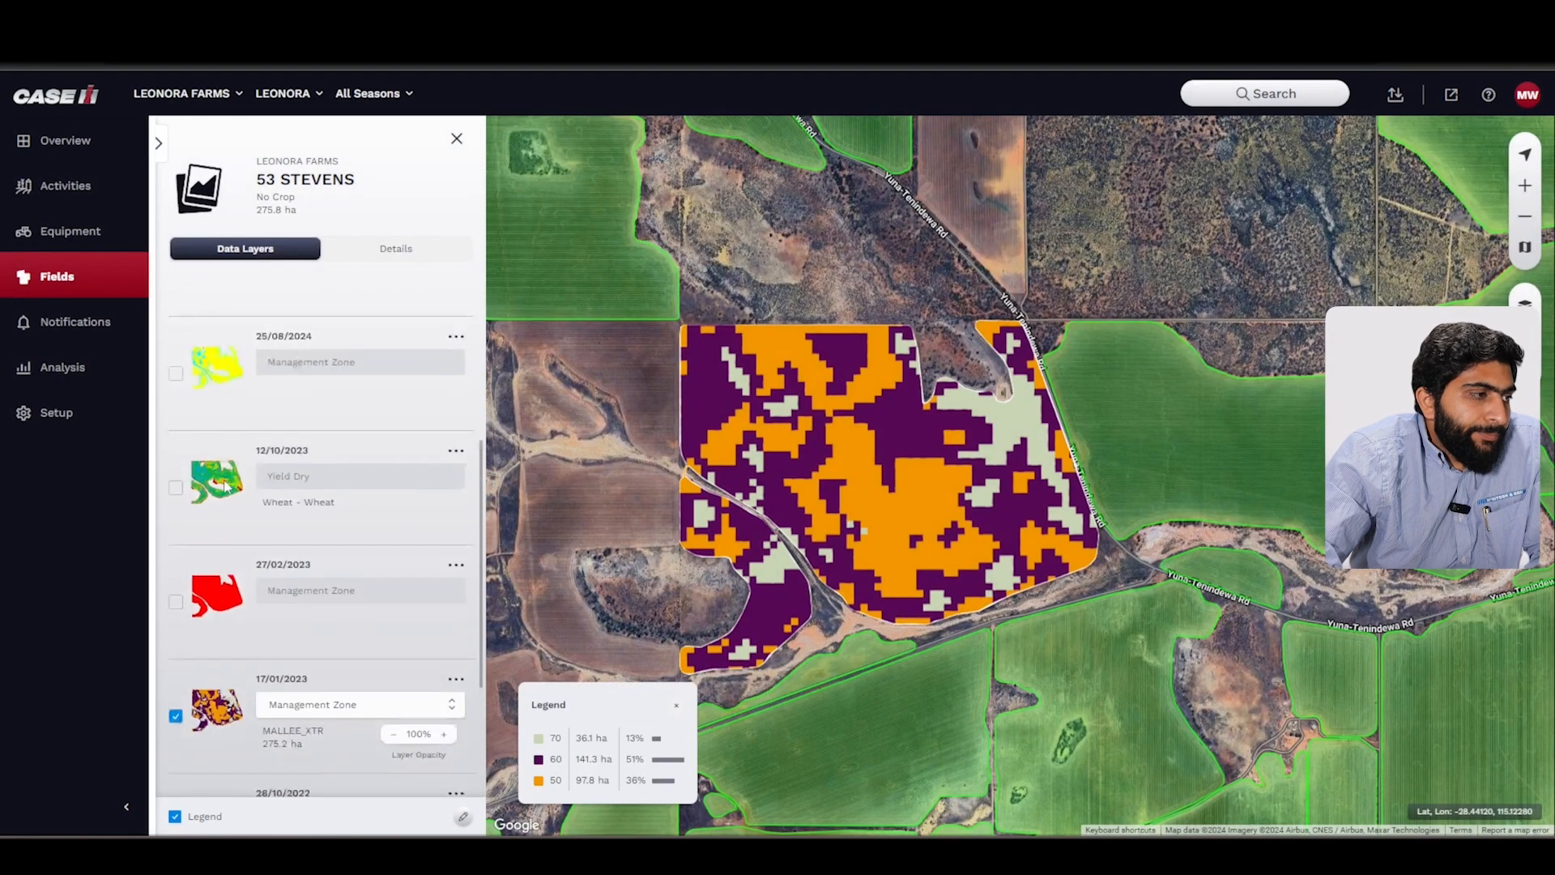
{"action": "left_click", "coordinate": [176, 398]}
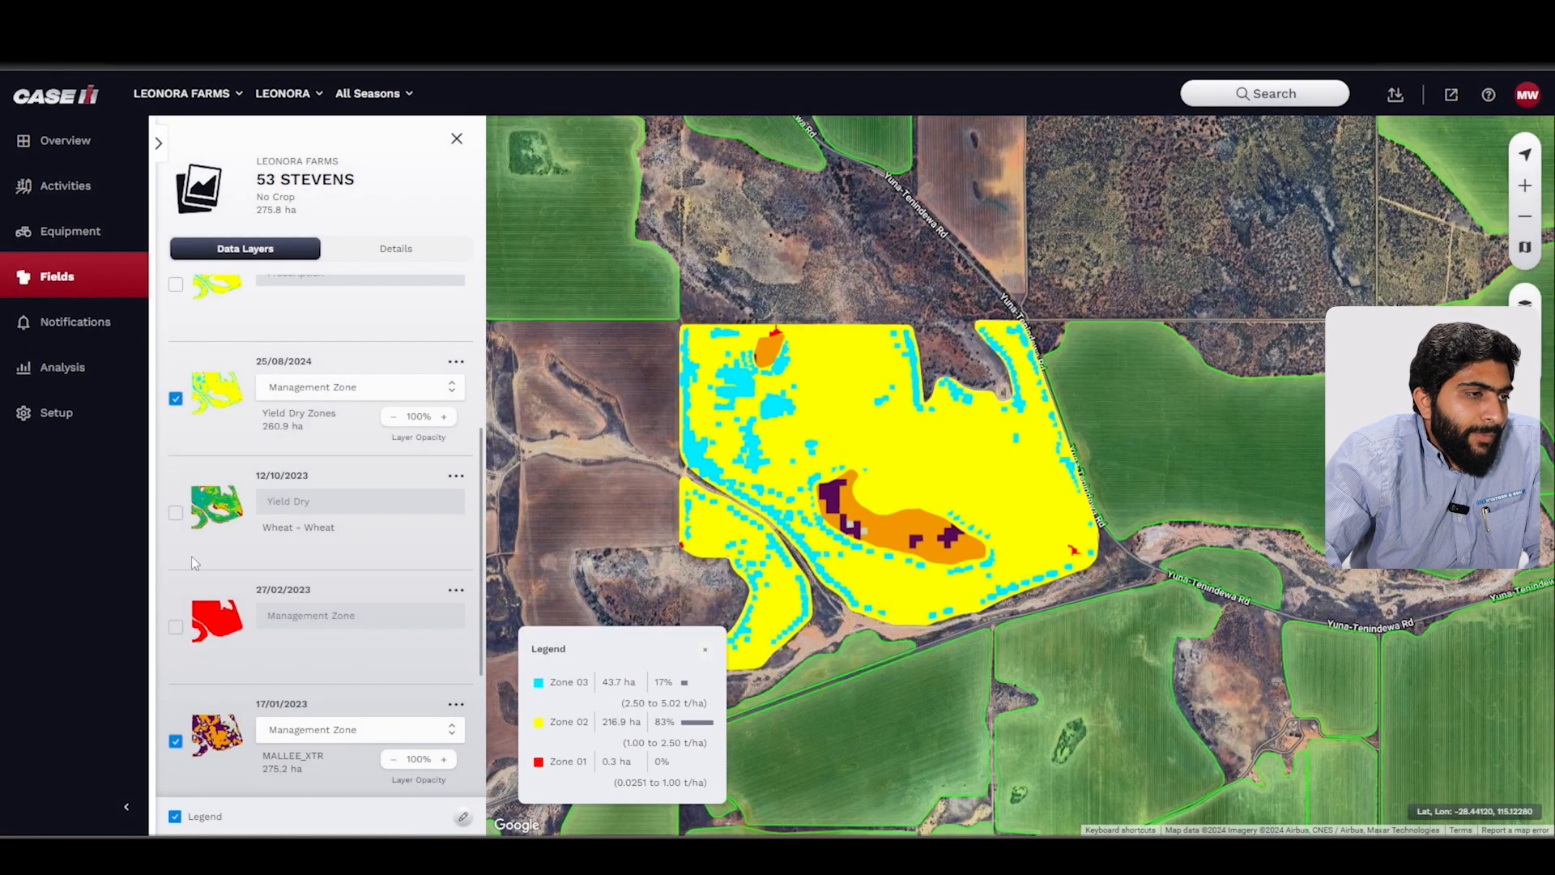
{"action": "left_click", "coordinate": [176, 398]}
{"action": "left_click", "coordinate": [176, 744]}
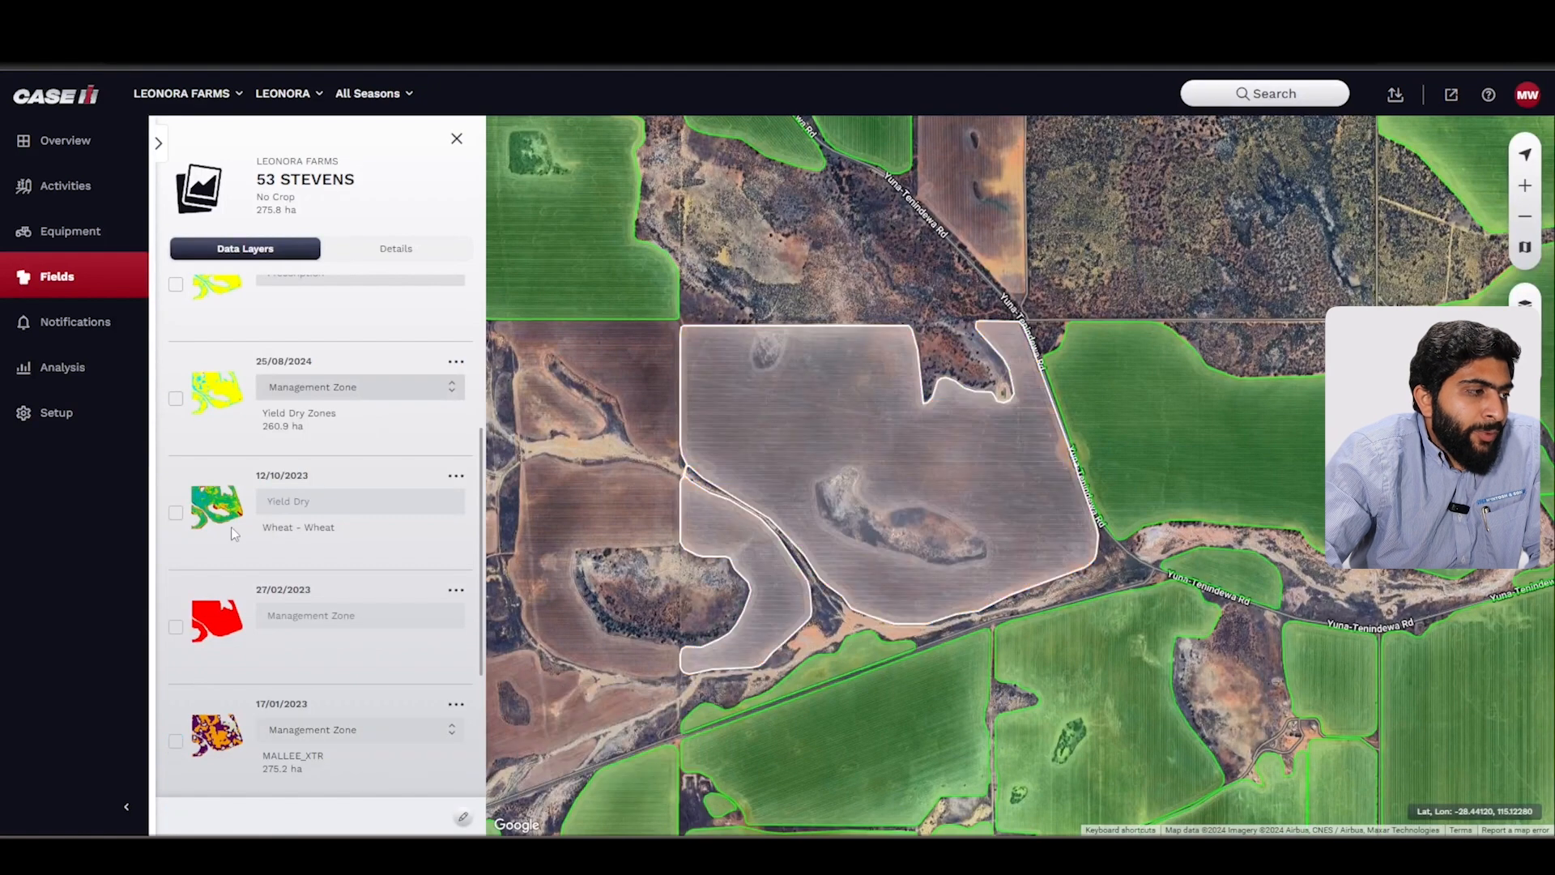
{"action": "left_click", "coordinate": [456, 139]}
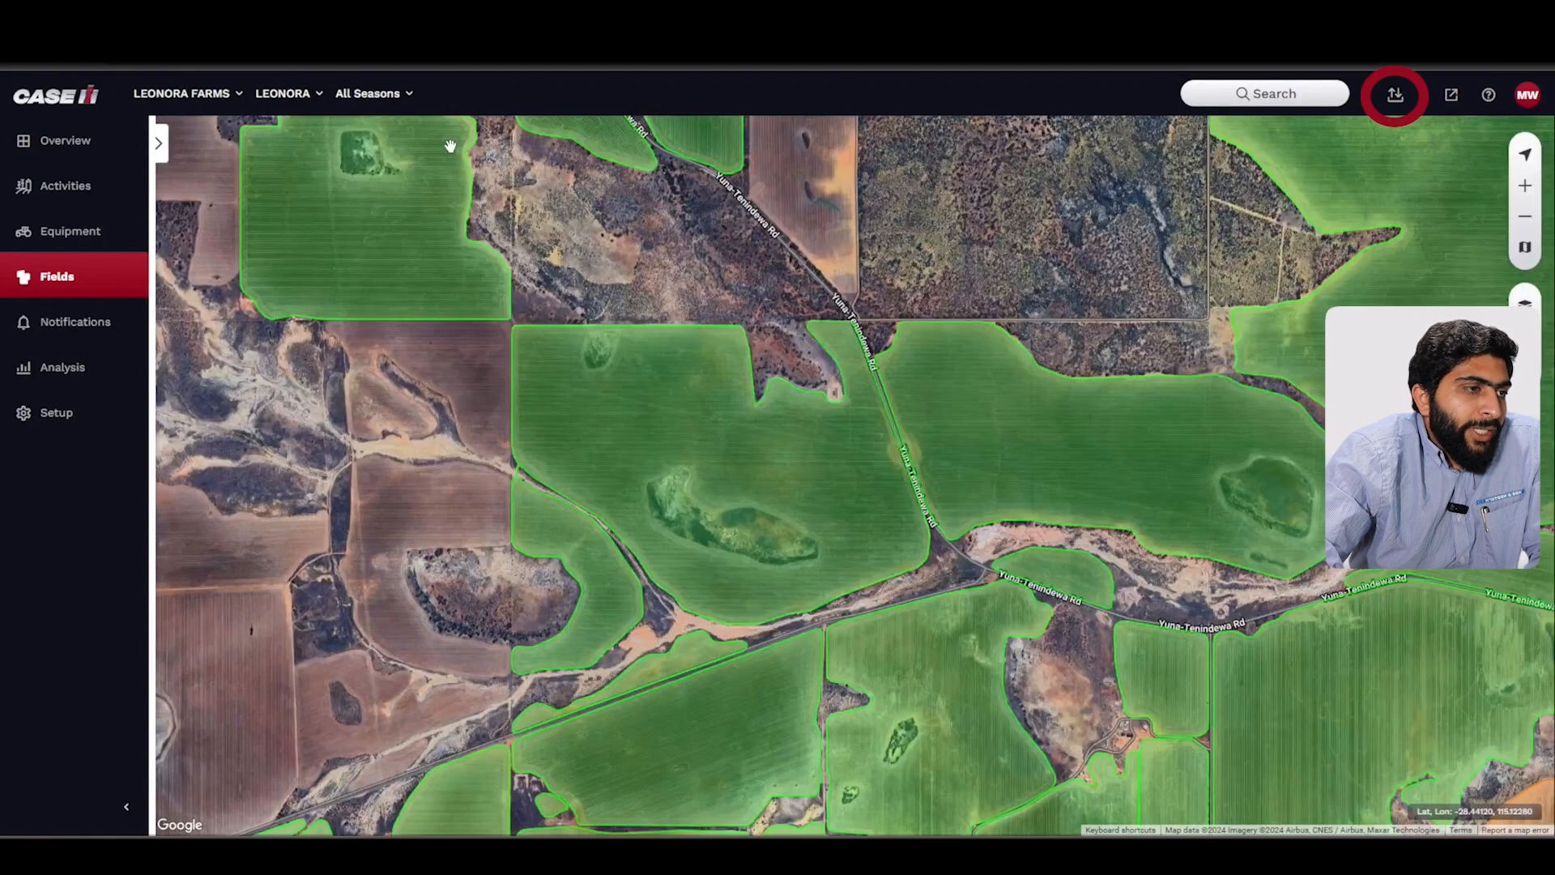
Step: Open the Export dialog and set the export type to ISO XML
{"action": "left_click", "coordinate": [1400, 98]}
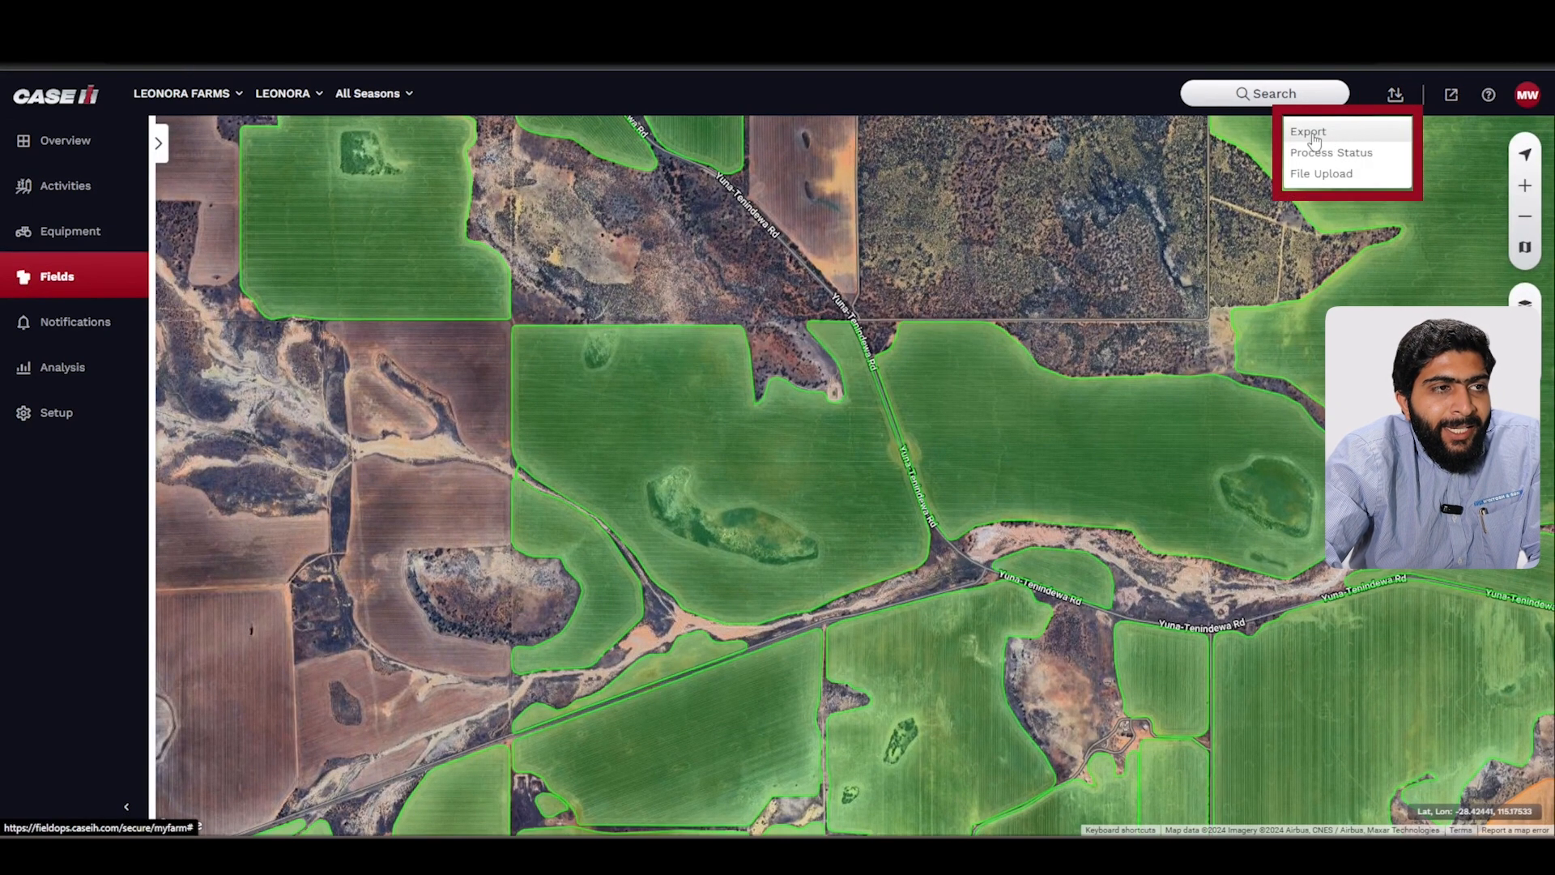
{"action": "left_click", "coordinate": [1343, 133]}
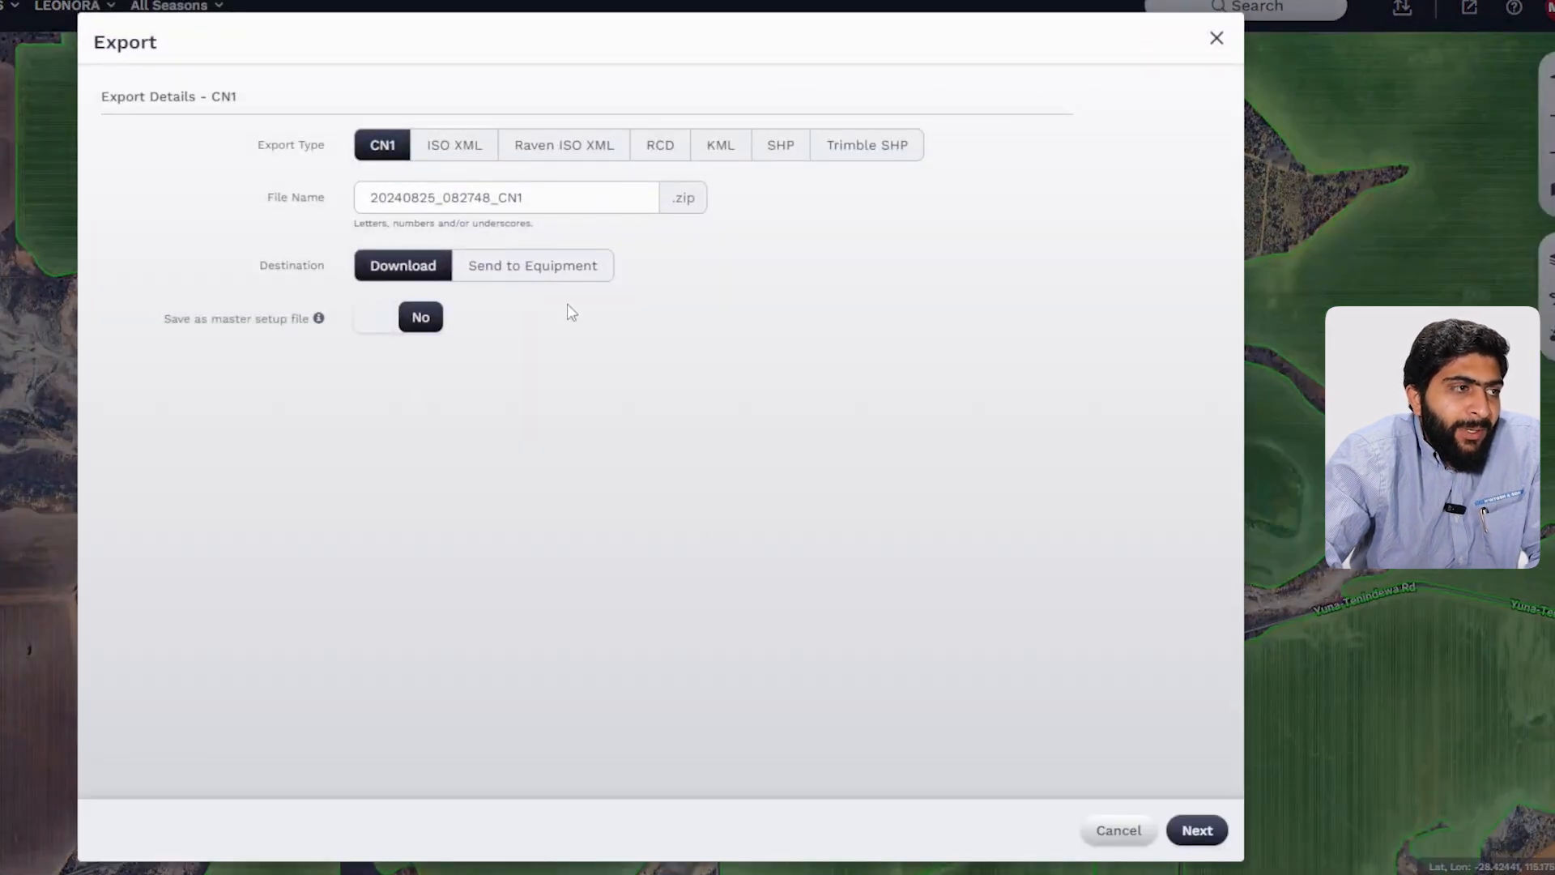
{"action": "left_click", "coordinate": [470, 164]}
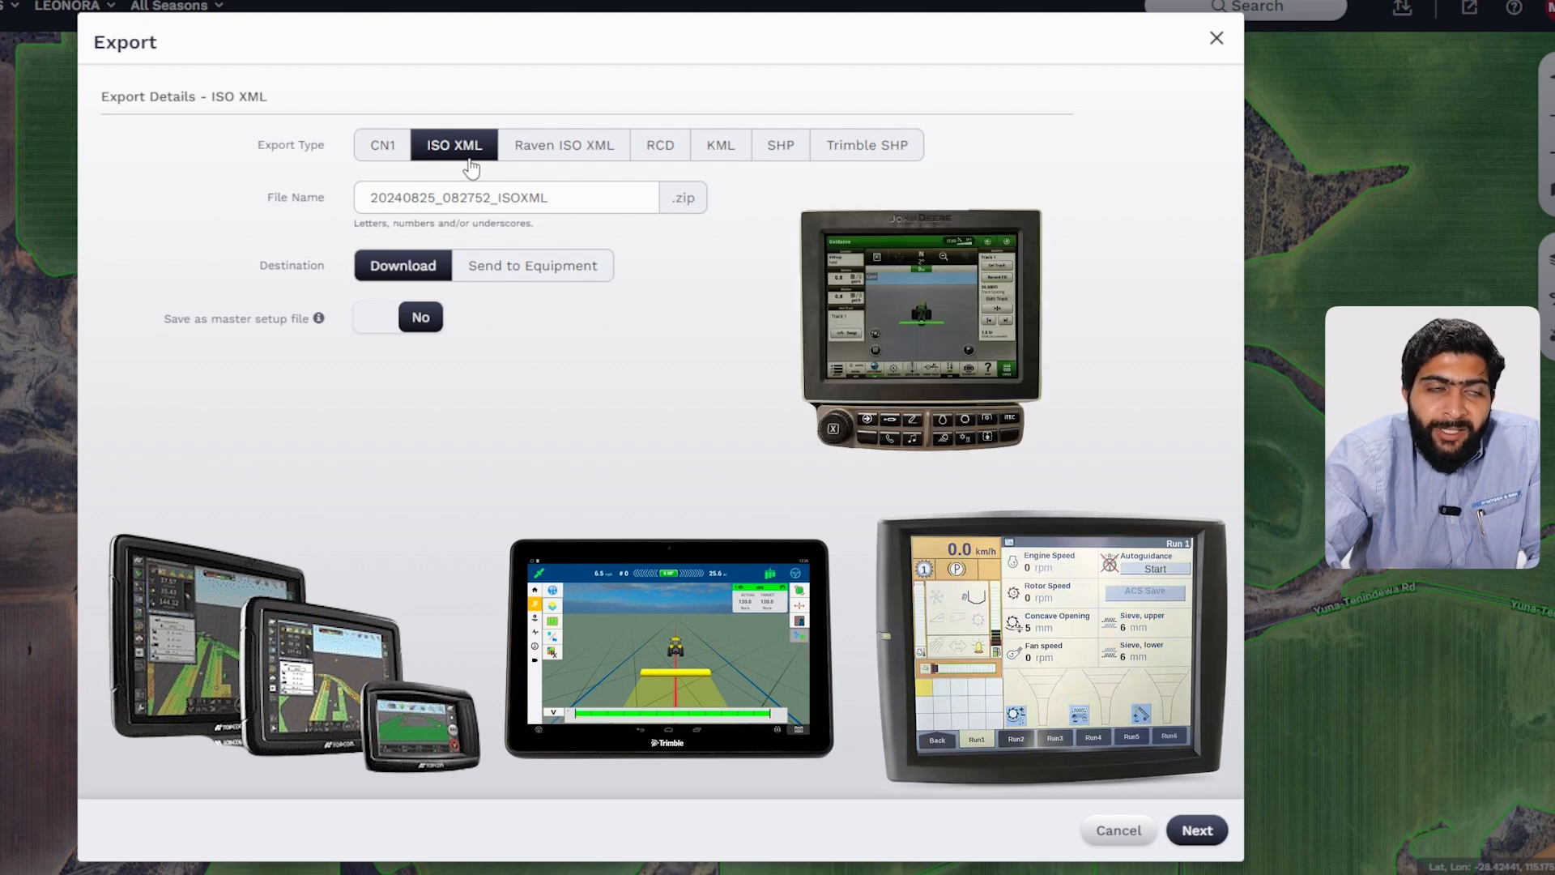
{"action": "left_click", "coordinate": [779, 152]}
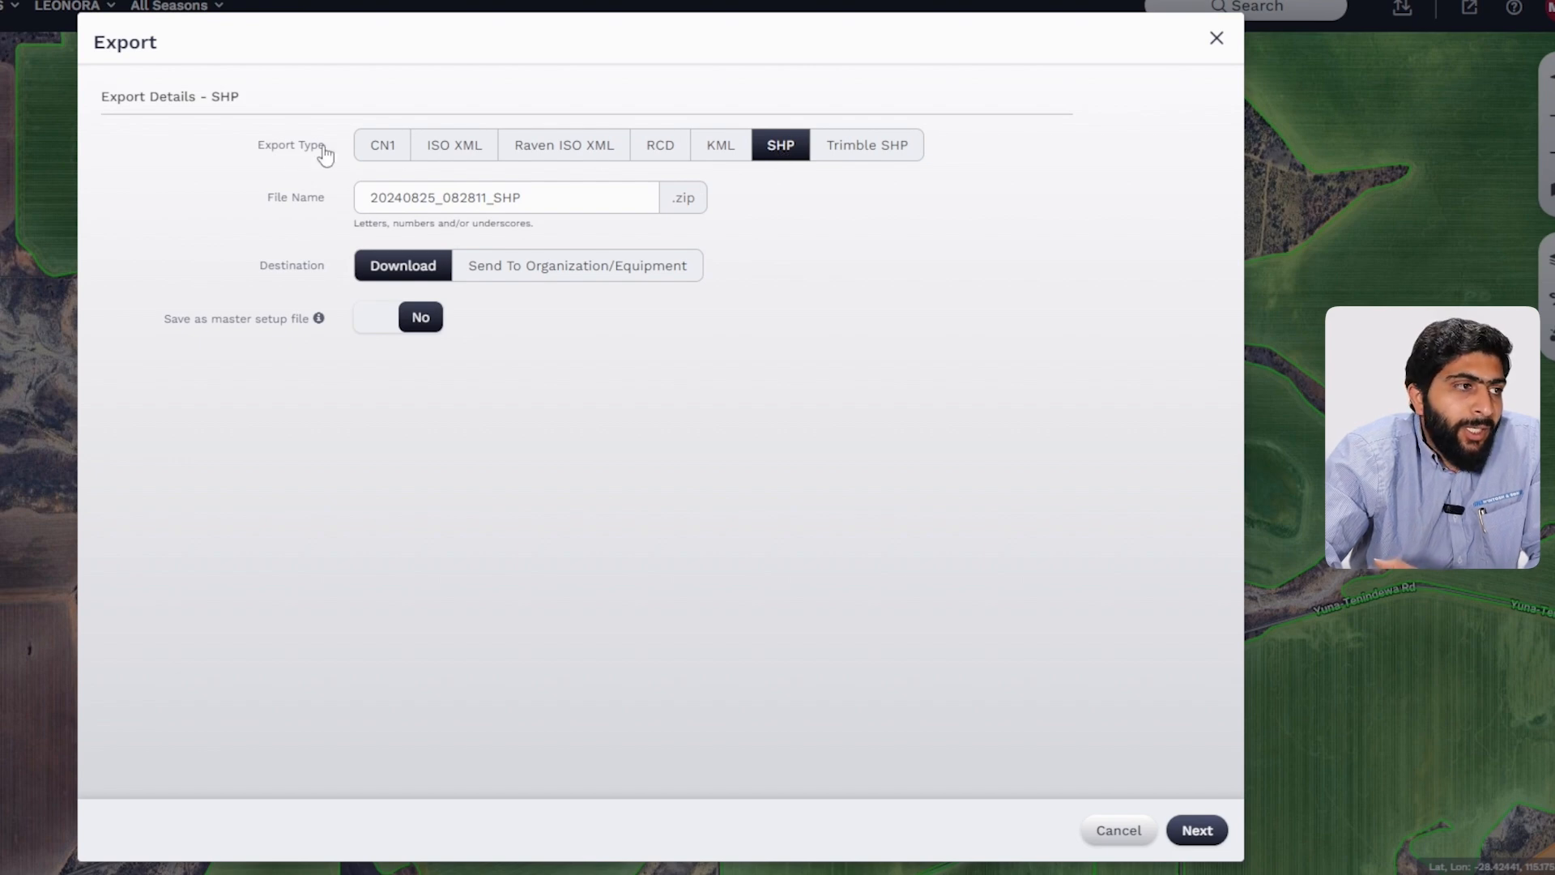
{"action": "left_click", "coordinate": [441, 146]}
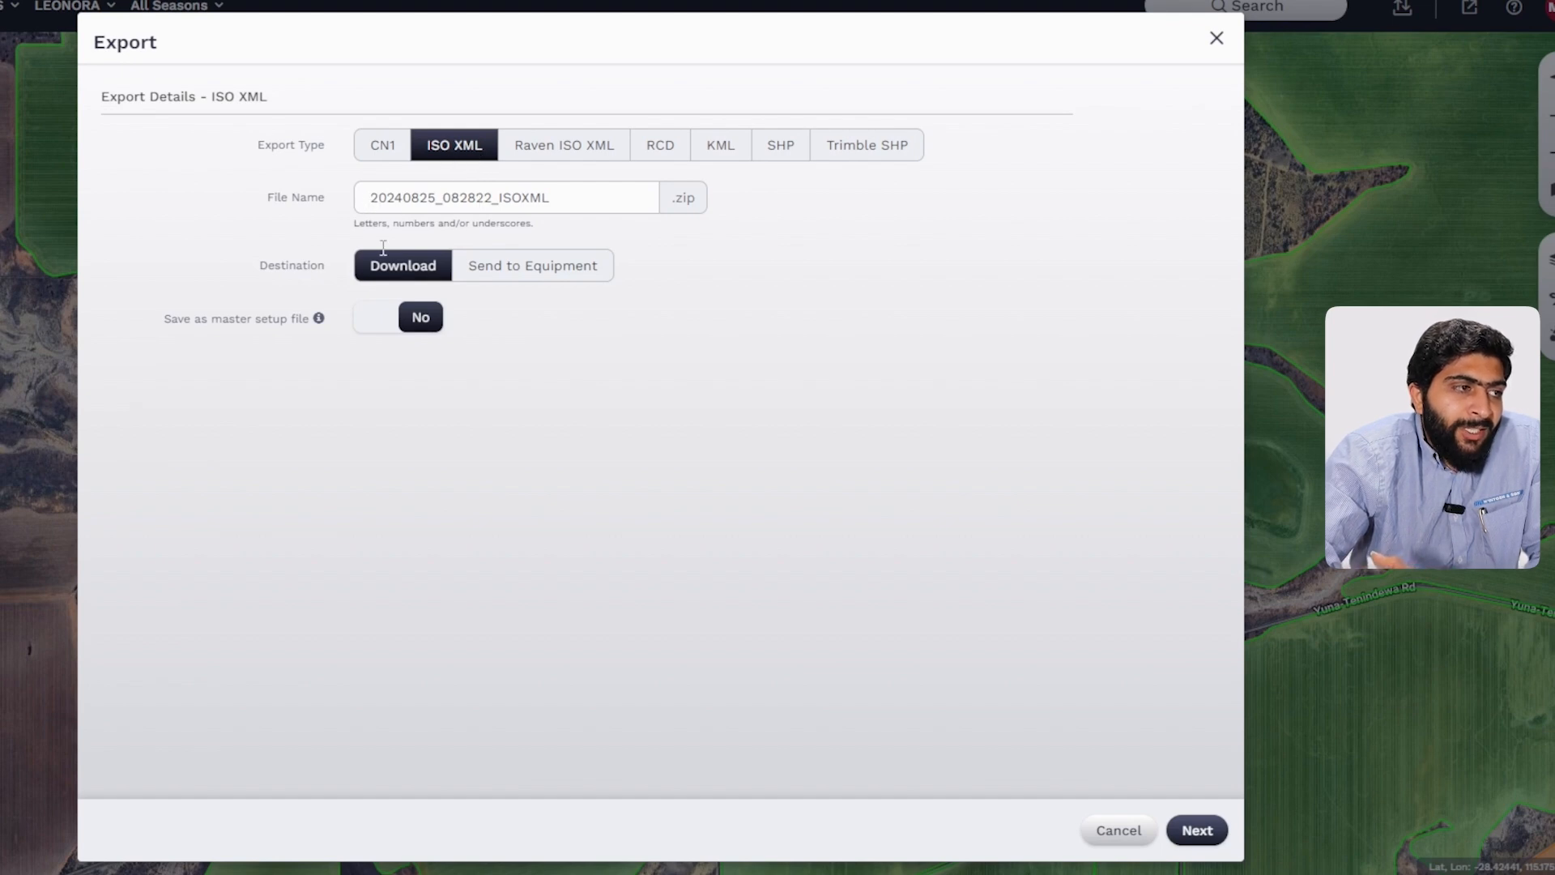
Step: Set the export destination to Send to Equipment and continue to the next page
{"action": "left_click_drag", "start_coordinate": [362, 199], "coordinate": [435, 183]}
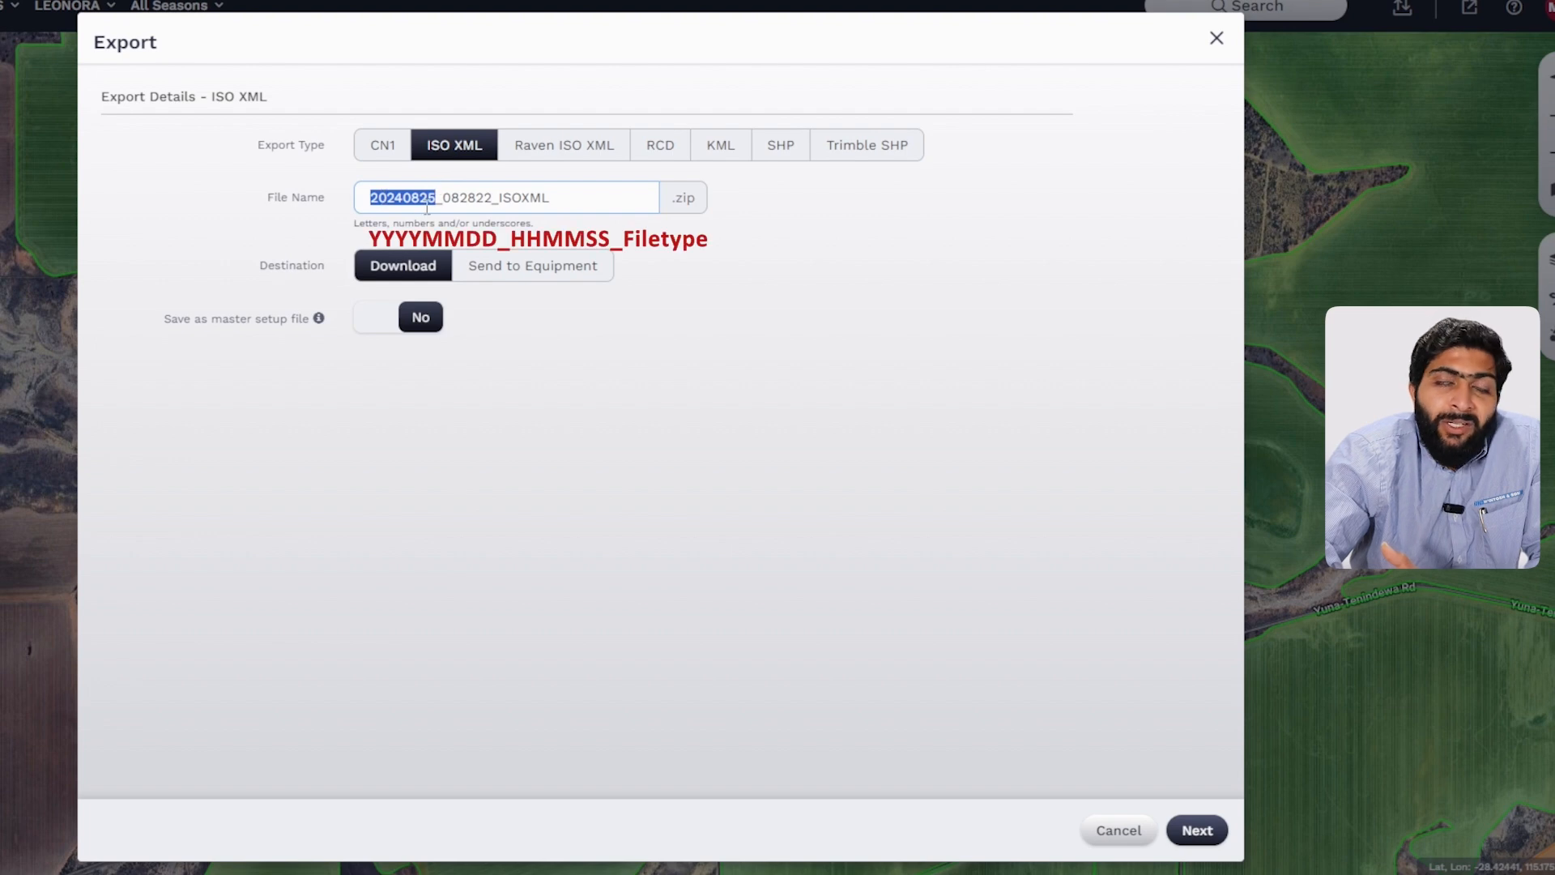
{"action": "left_click", "coordinate": [407, 275]}
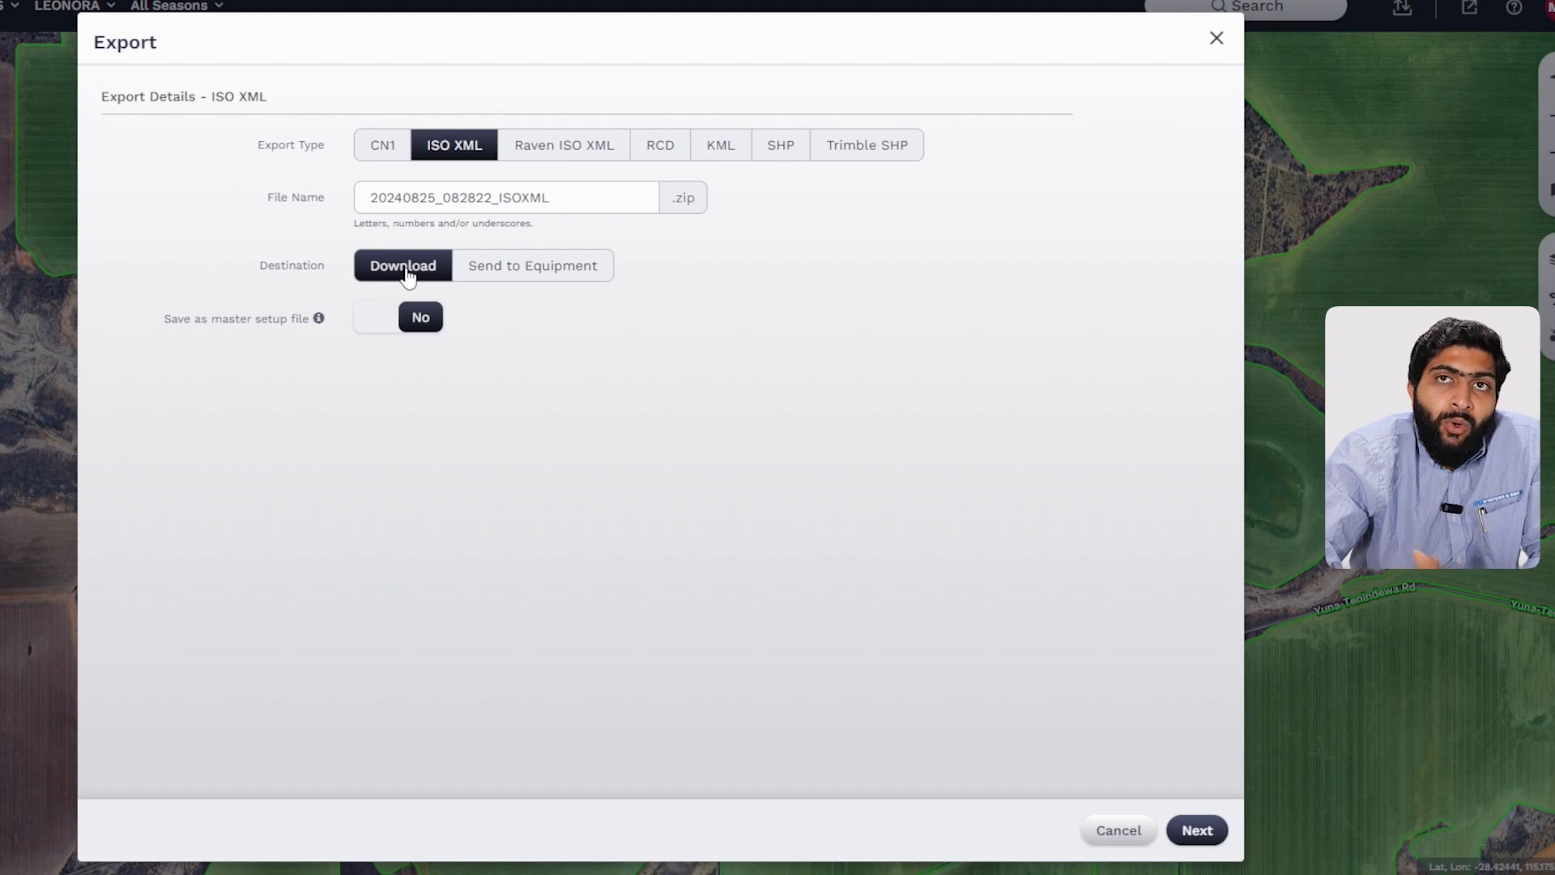
{"action": "left_click", "coordinate": [497, 268]}
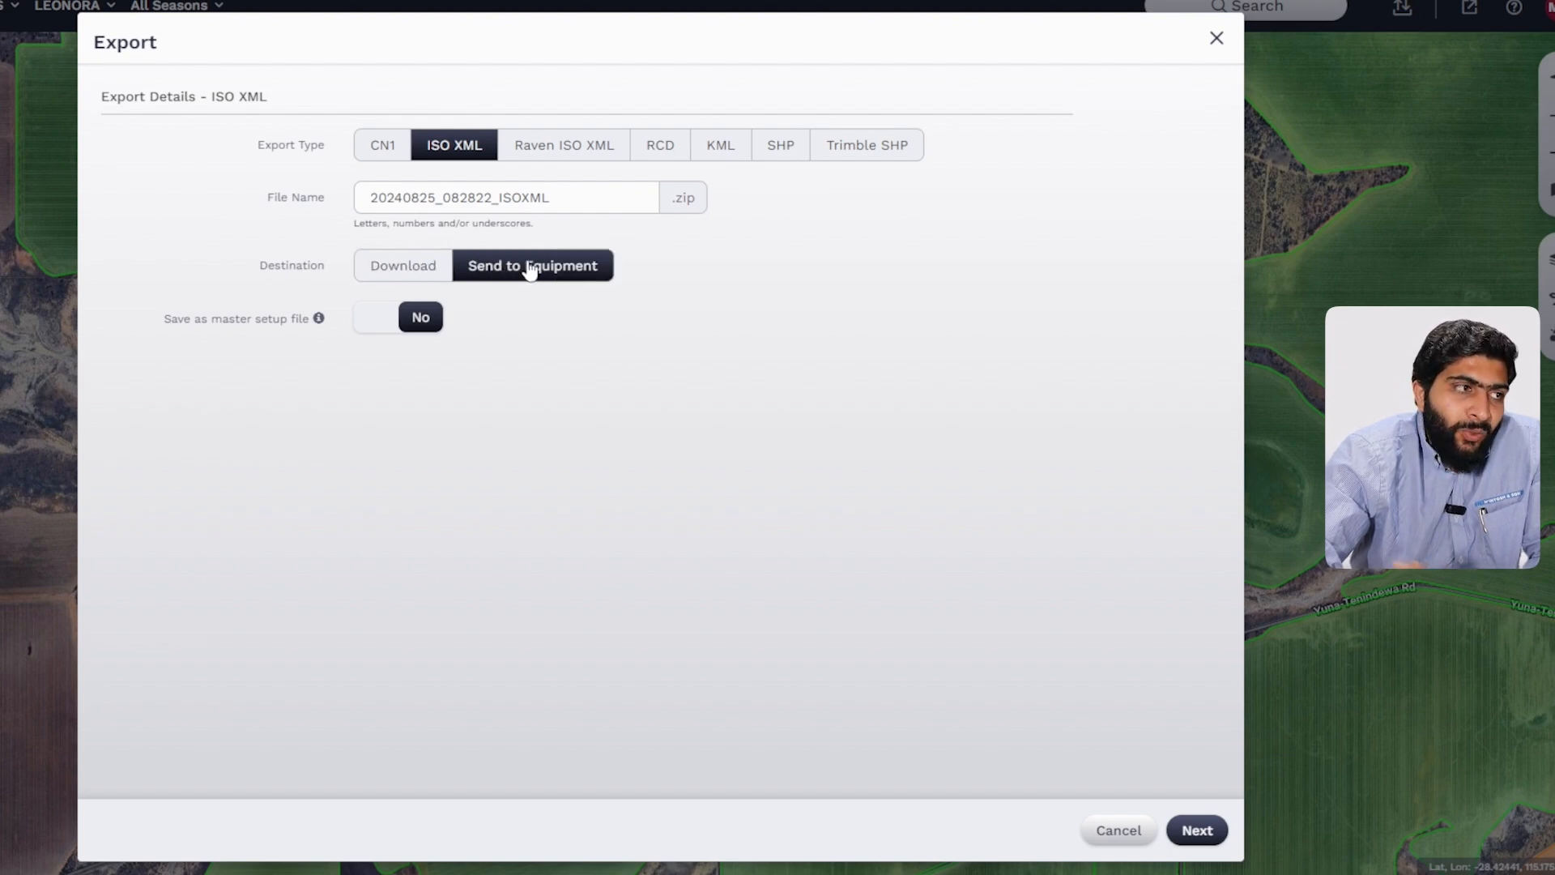
{"action": "left_click", "coordinate": [1205, 841]}
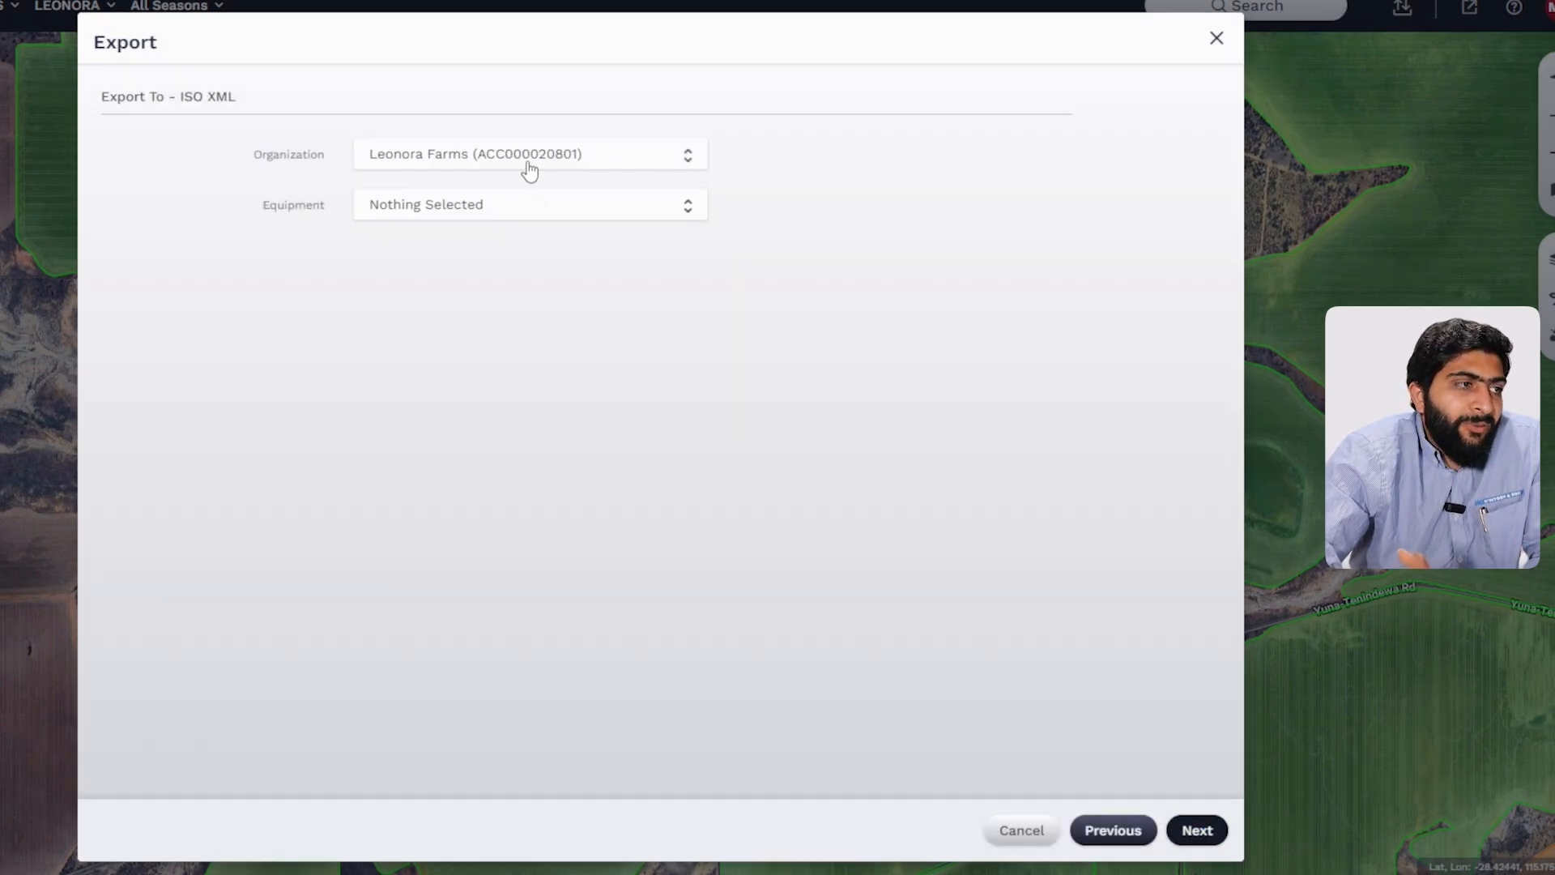
{"action": "left_click", "coordinate": [532, 219]}
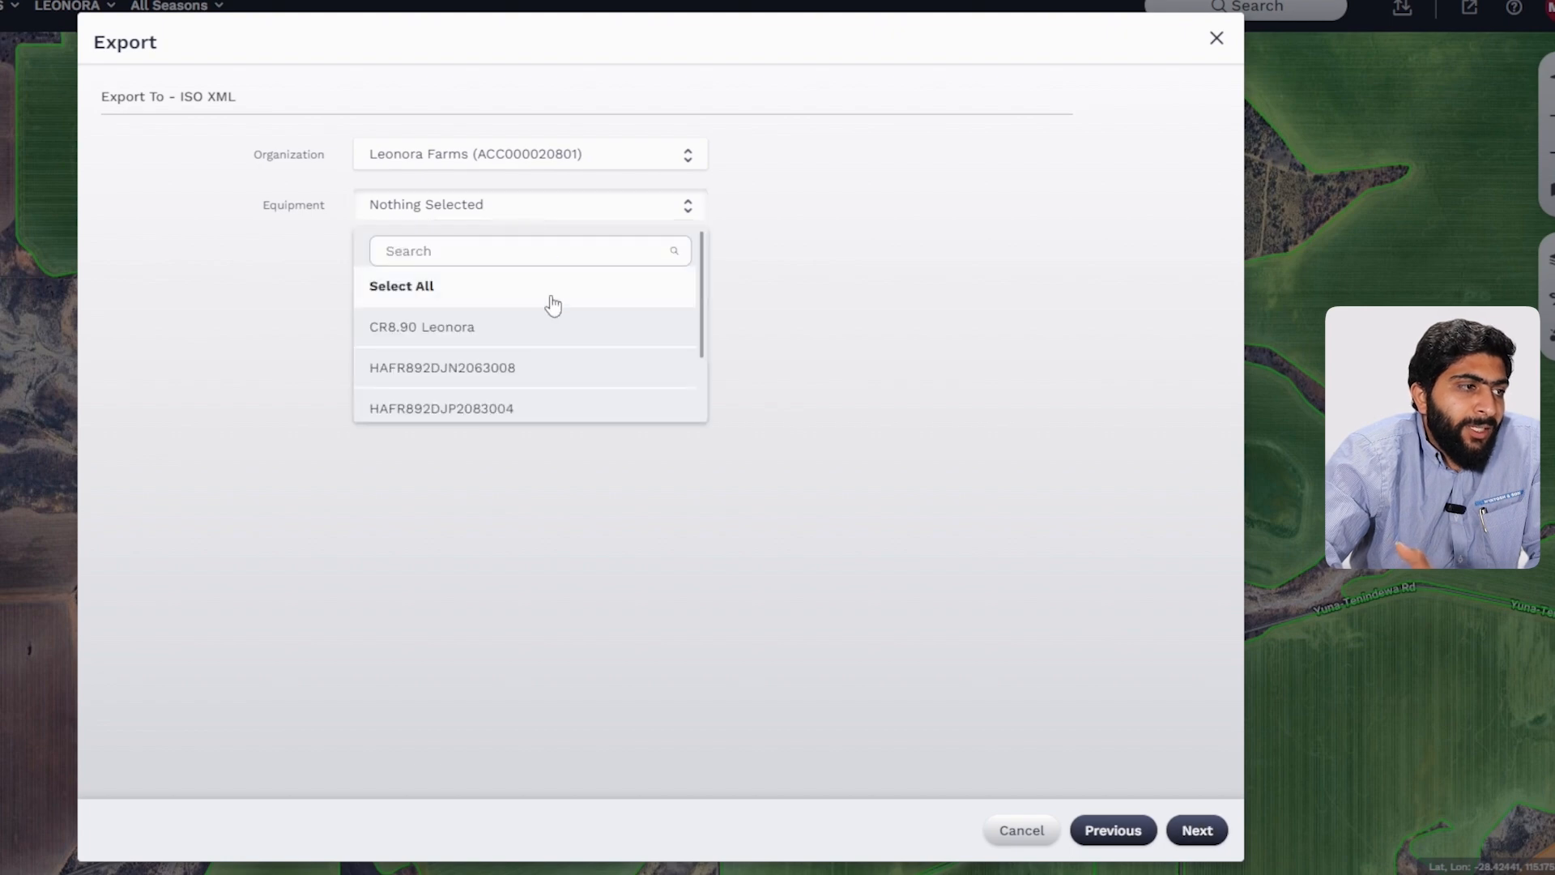
{"action": "scroll", "coordinate": [551, 333], "scroll_direction": "down", "scroll_amount": 2}
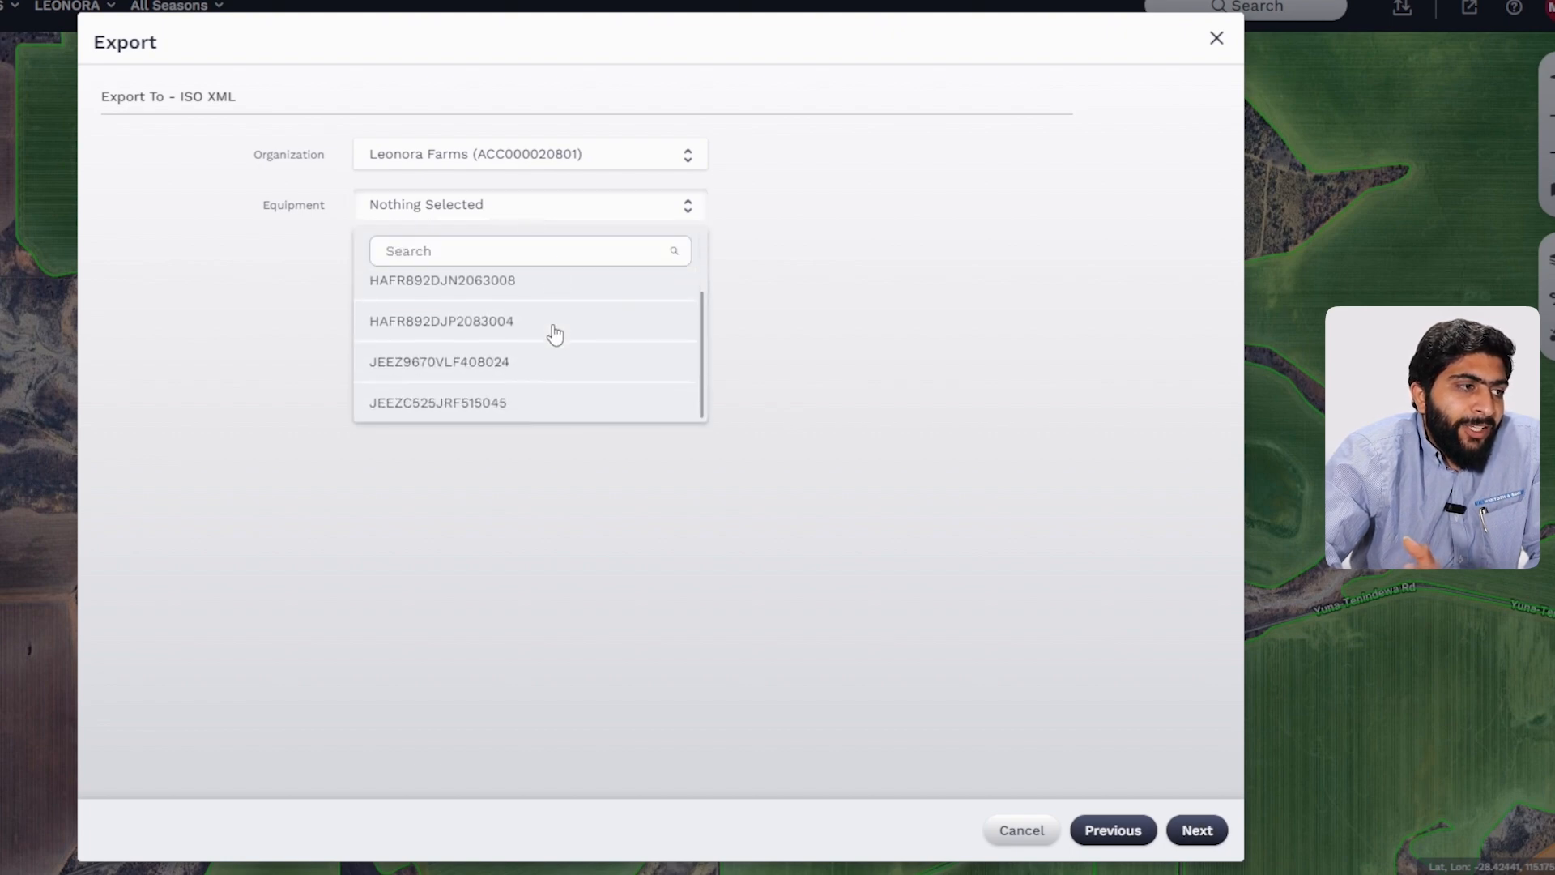
{"action": "scroll", "coordinate": [555, 334], "scroll_direction": "up", "scroll_amount": 2}
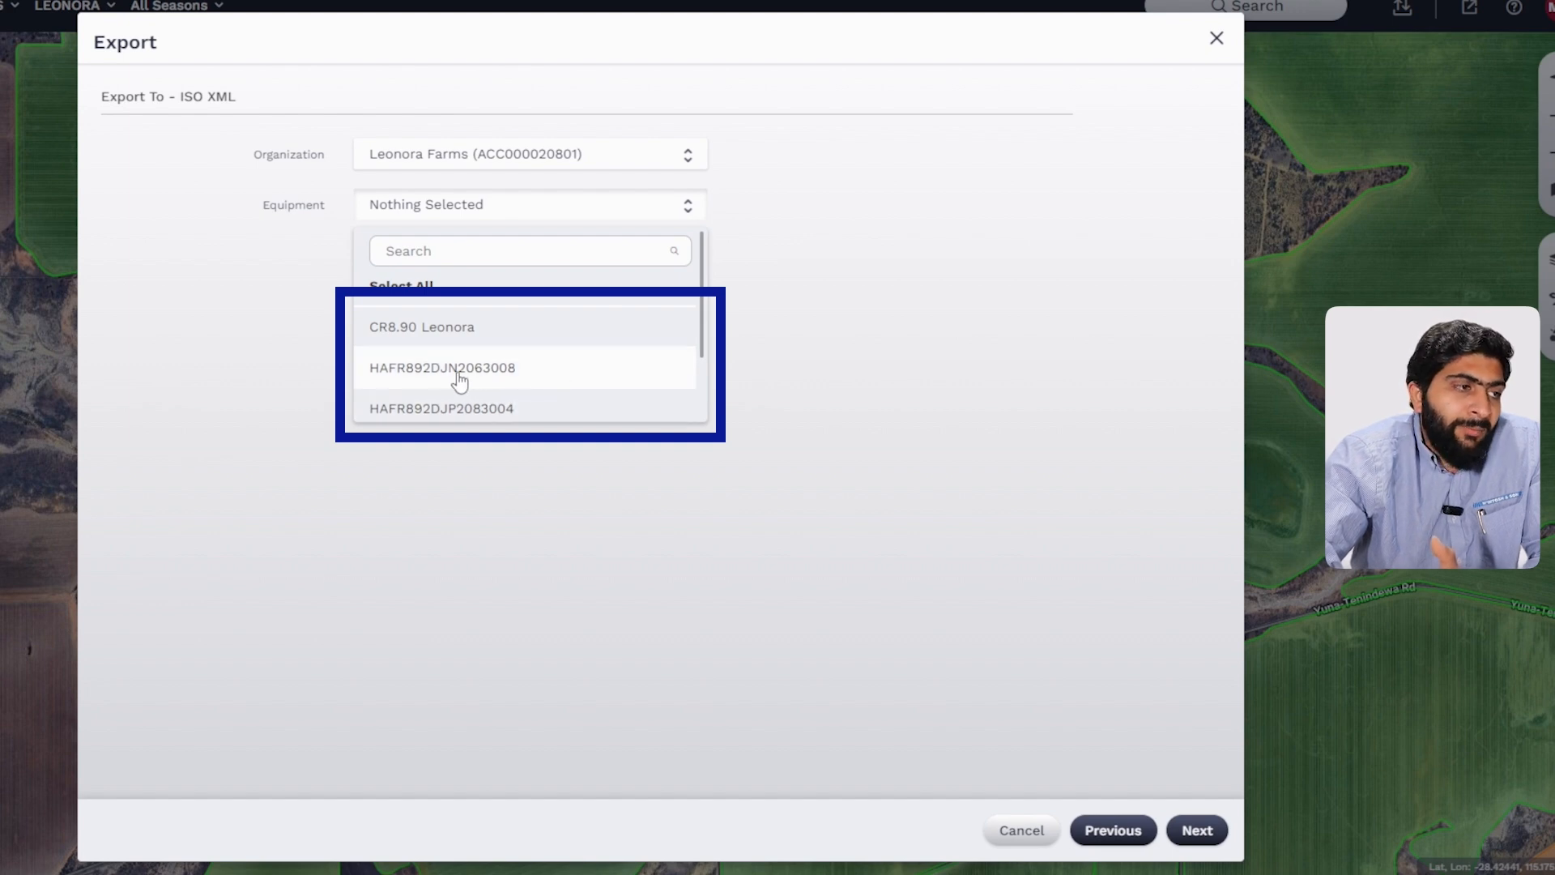
{"action": "scroll", "coordinate": [462, 413], "scroll_direction": "down", "scroll_amount": 2}
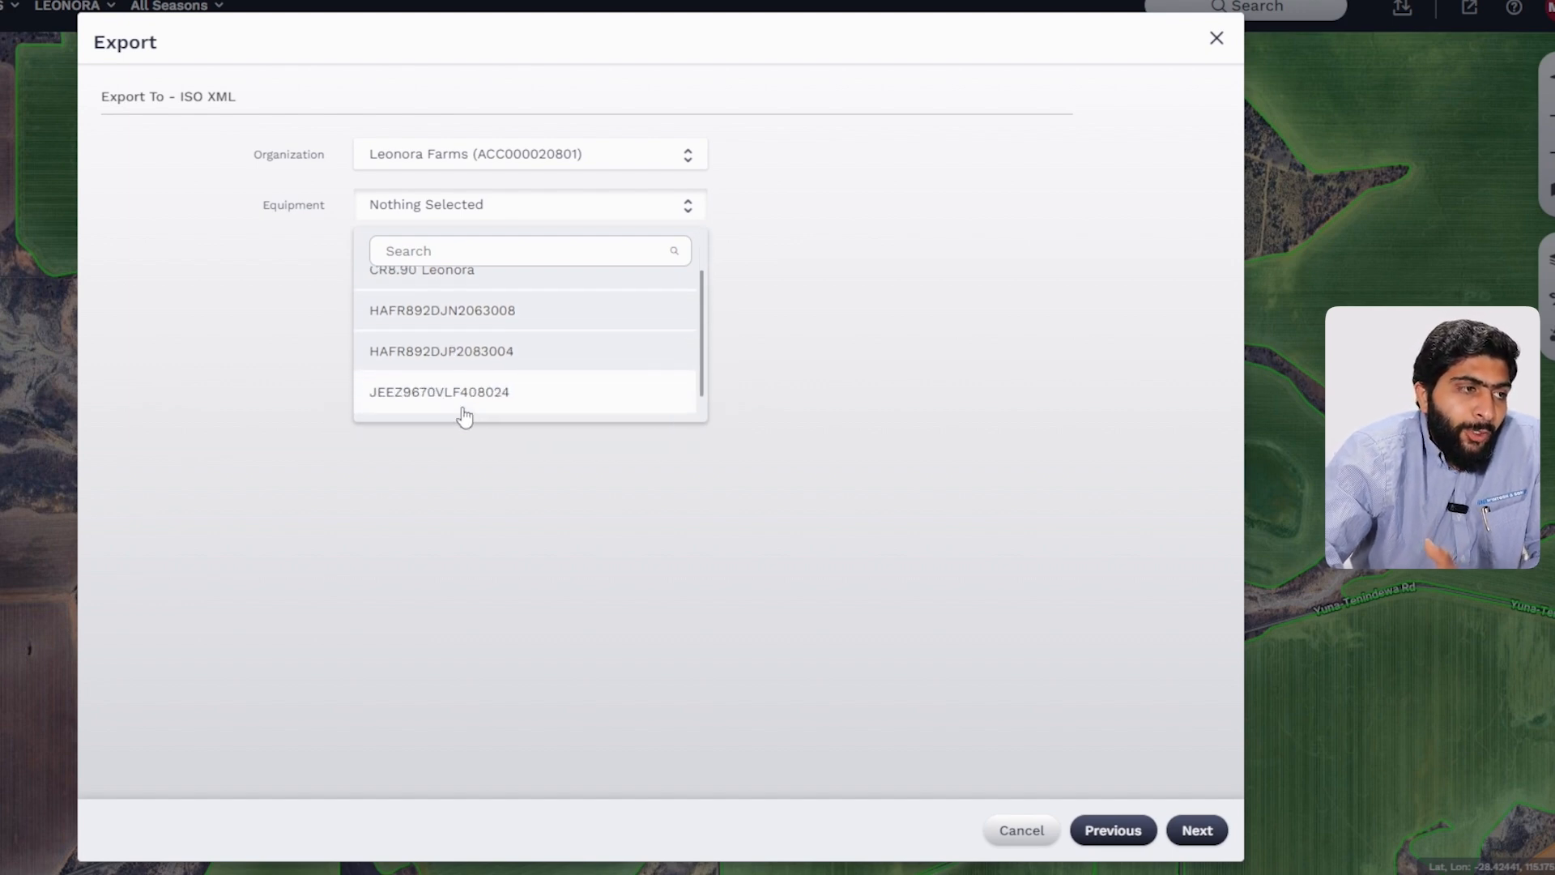
{"action": "scroll", "coordinate": [462, 409], "scroll_direction": "up", "scroll_amount": 3}
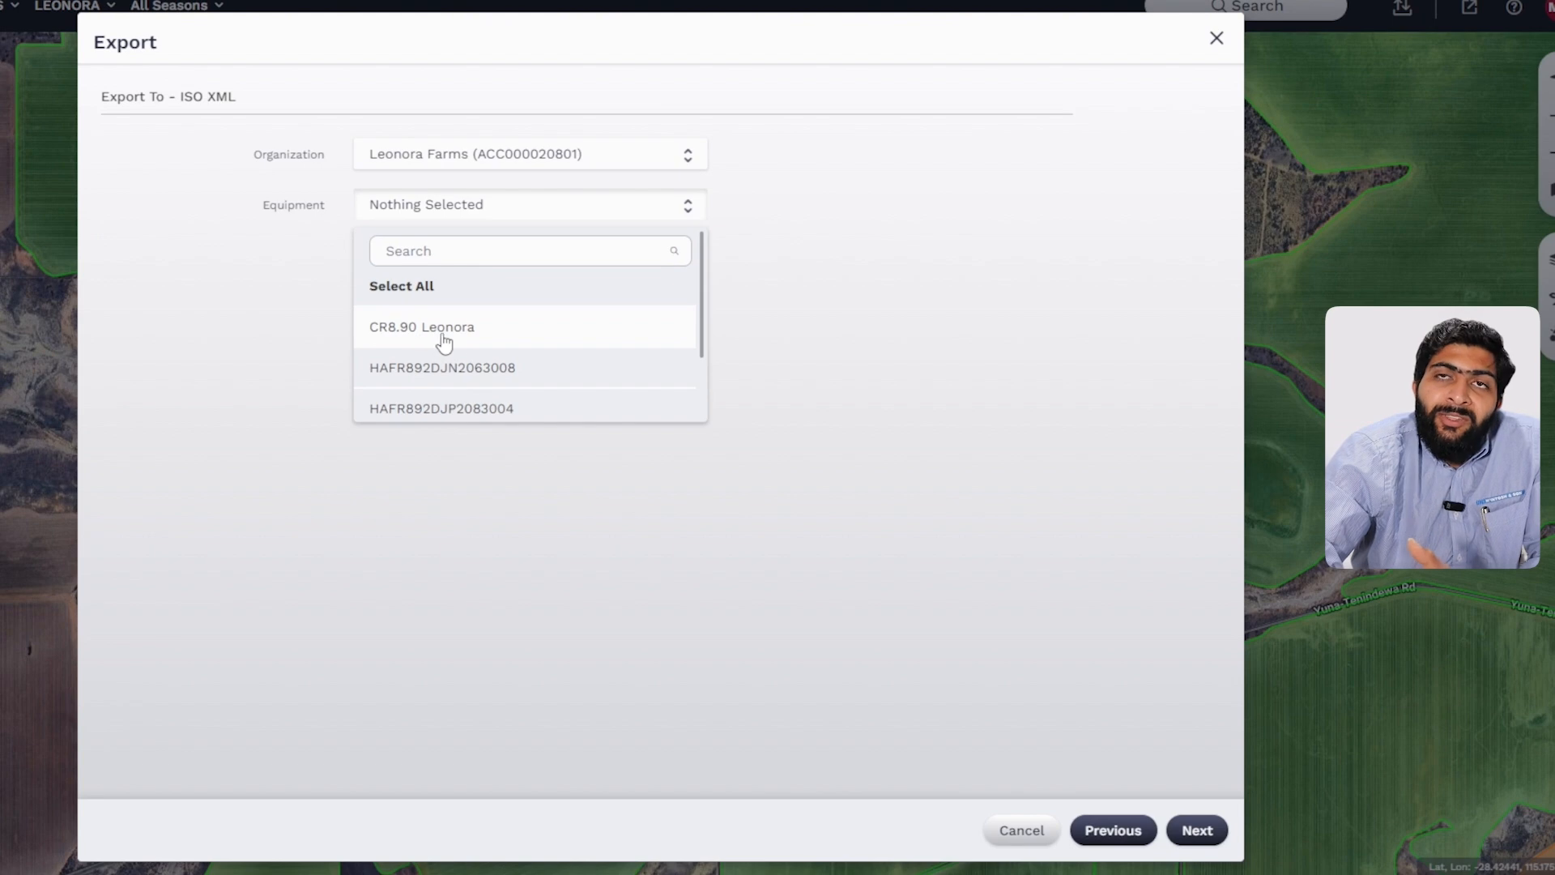
{"action": "left_click", "coordinate": [475, 379]}
{"action": "left_click", "coordinate": [917, 470]}
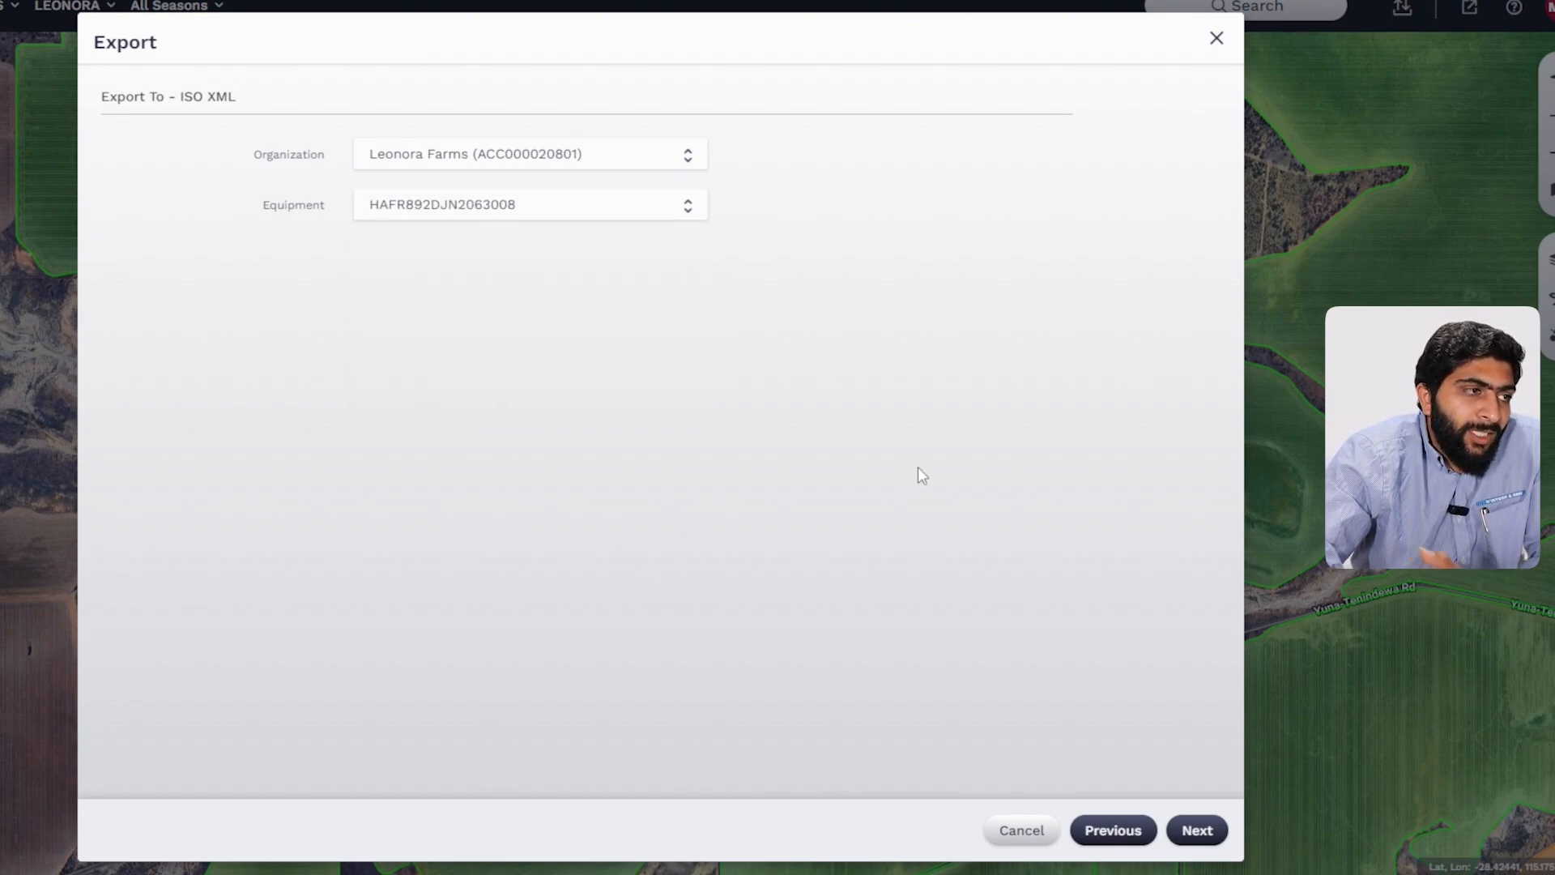
{"action": "left_click", "coordinate": [1204, 834]}
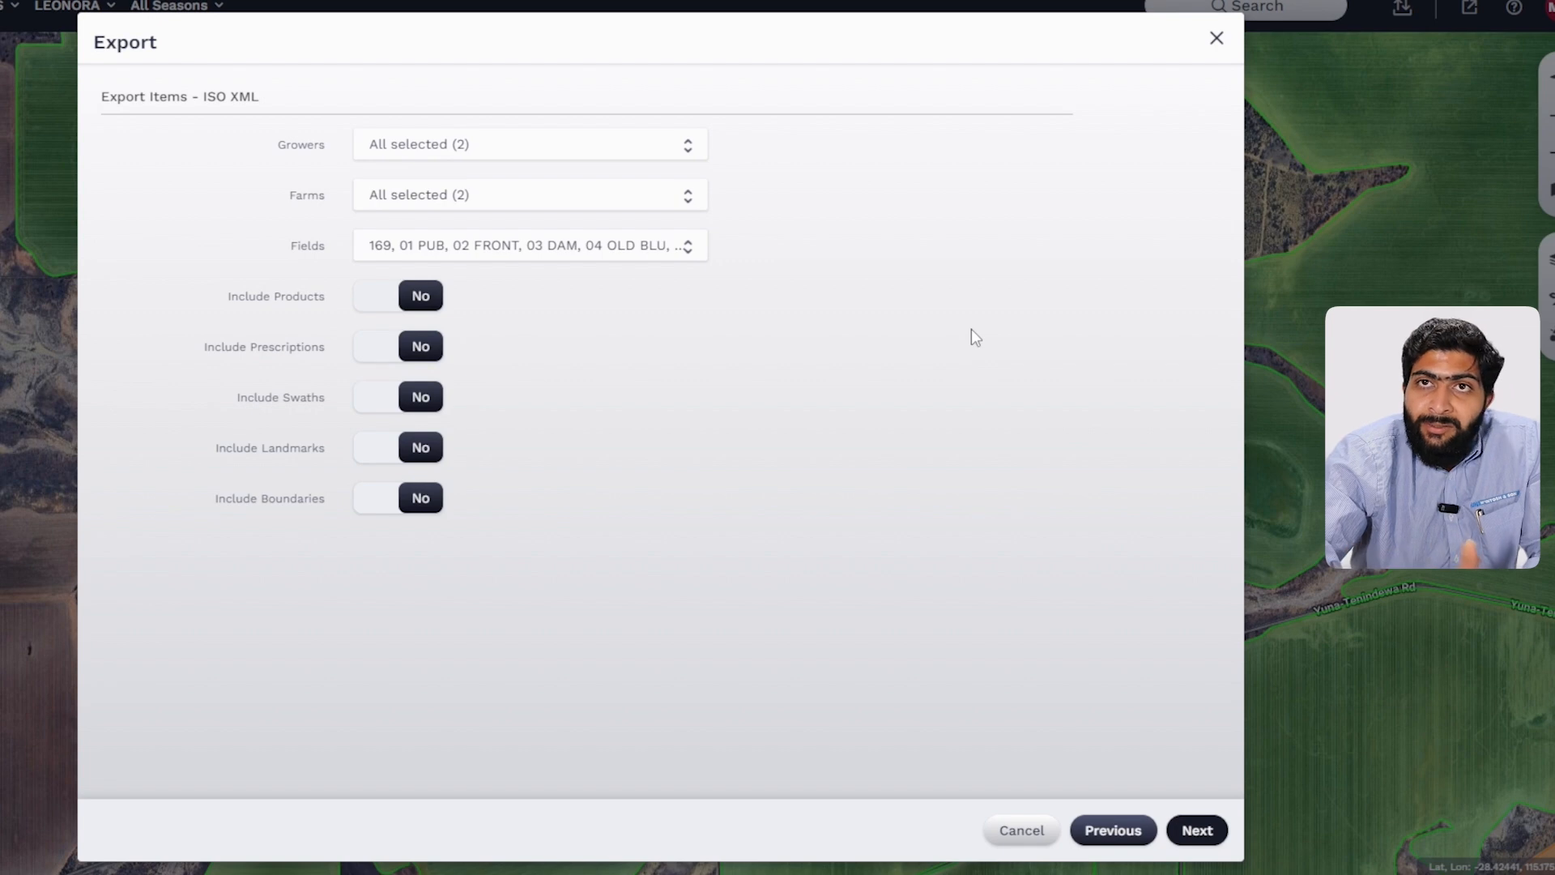
Step: Limit the growers to LEONORA FARMS and the farms to LEONORA
{"action": "left_click", "coordinate": [519, 150]}
{"action": "left_click", "coordinate": [488, 228]}
{"action": "left_click", "coordinate": [491, 309]}
{"action": "left_click", "coordinate": [842, 435]}
{"action": "left_click", "coordinate": [538, 209]}
{"action": "left_click", "coordinate": [617, 431]}
Step: Search the fields for 53 and select only 53 STEVENS
{"action": "left_click", "coordinate": [503, 256]}
{"action": "left_click", "coordinate": [531, 339]}
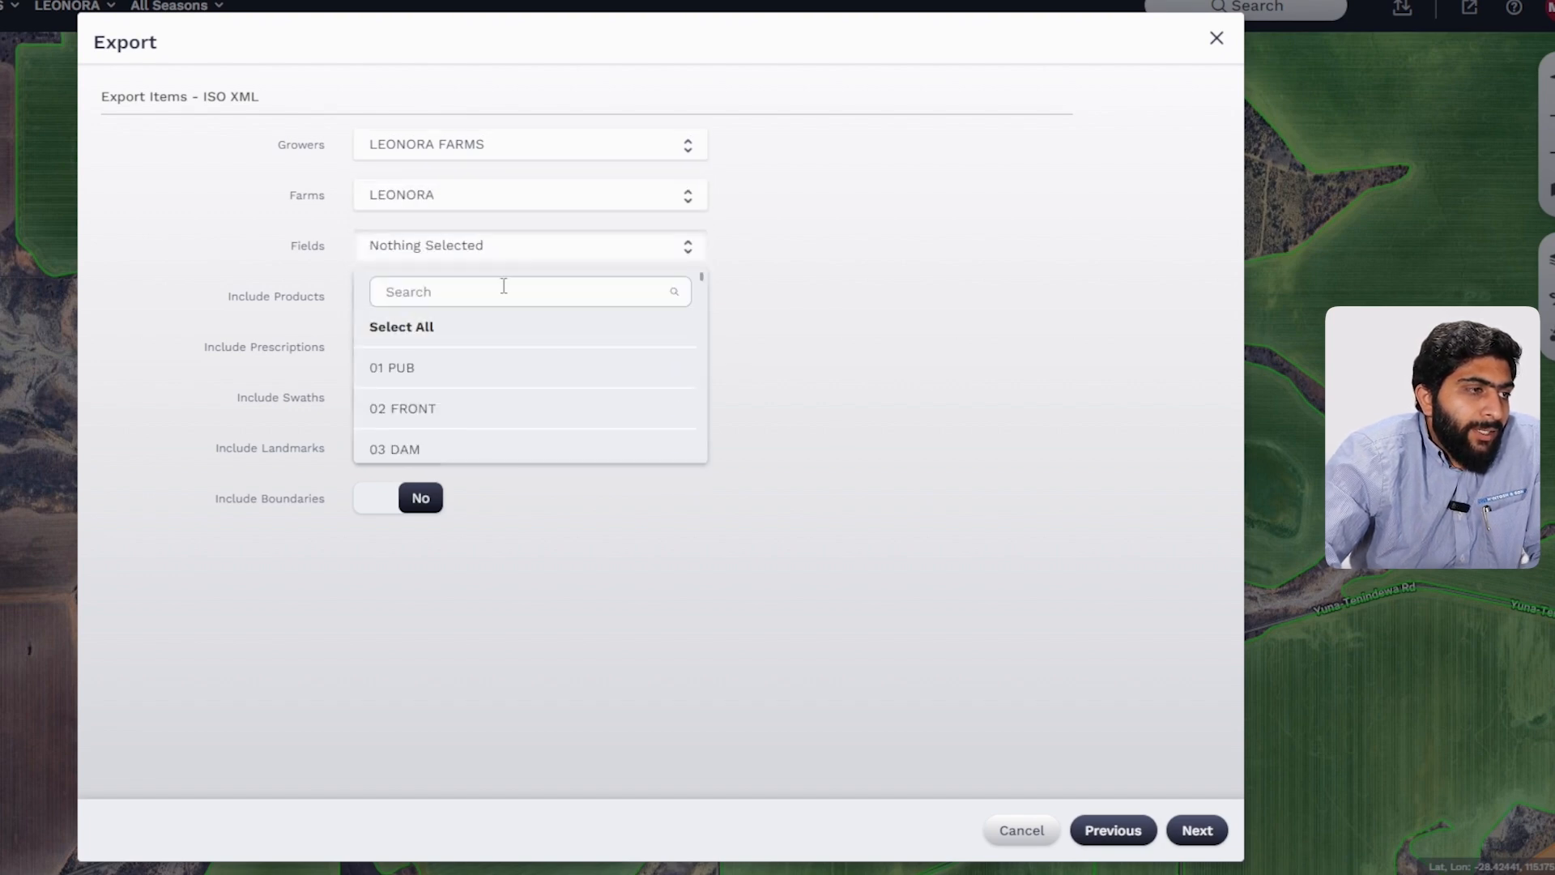
{"action": "type", "text": "53"}
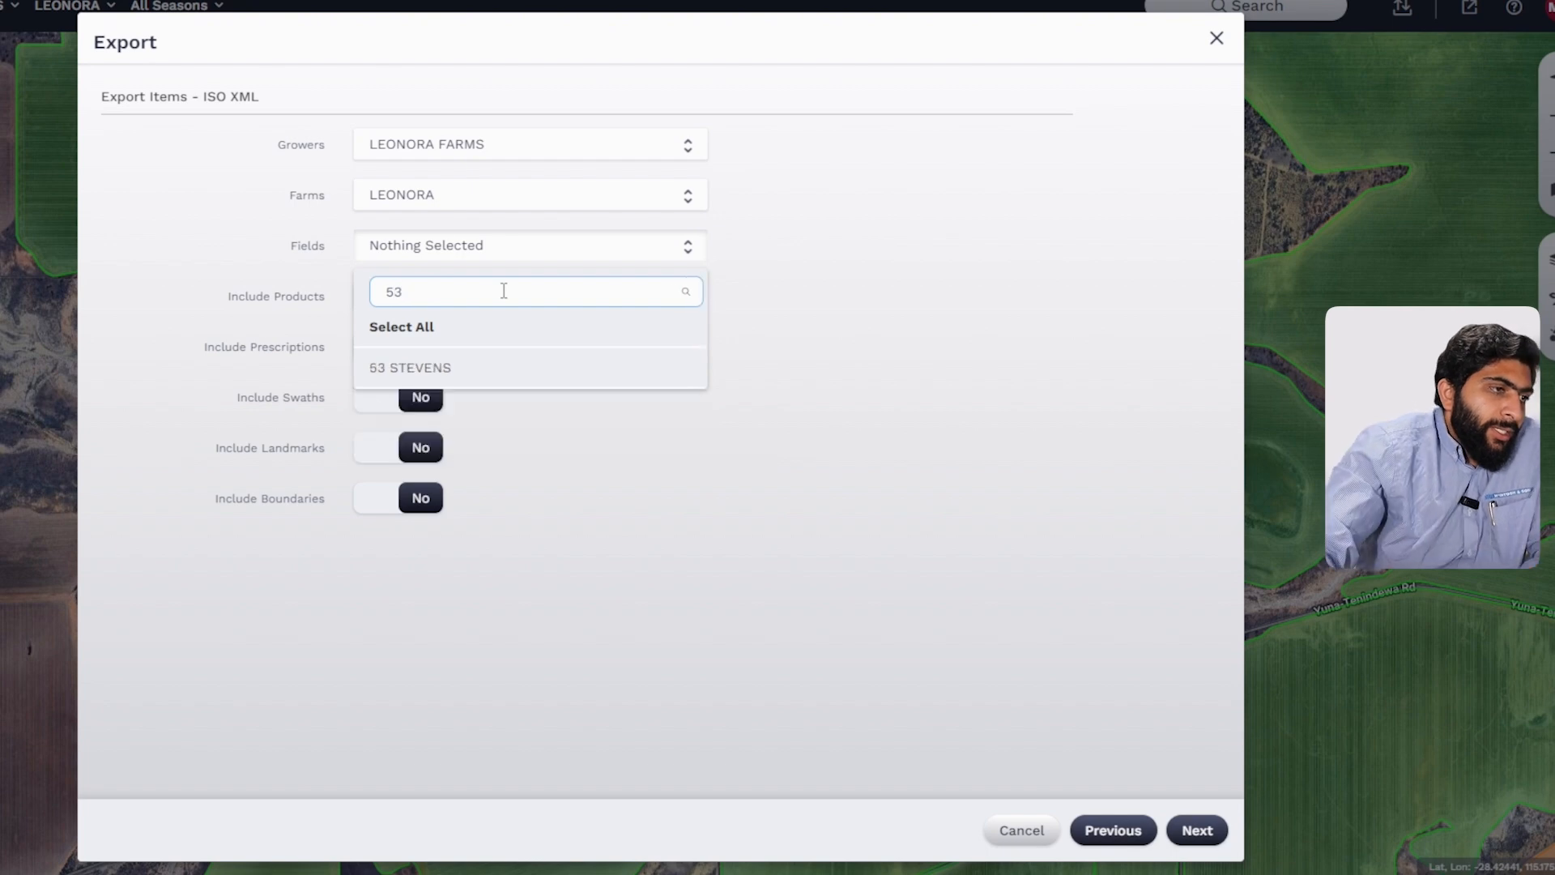
{"action": "left_click", "coordinate": [468, 363]}
{"action": "left_click", "coordinate": [566, 538]}
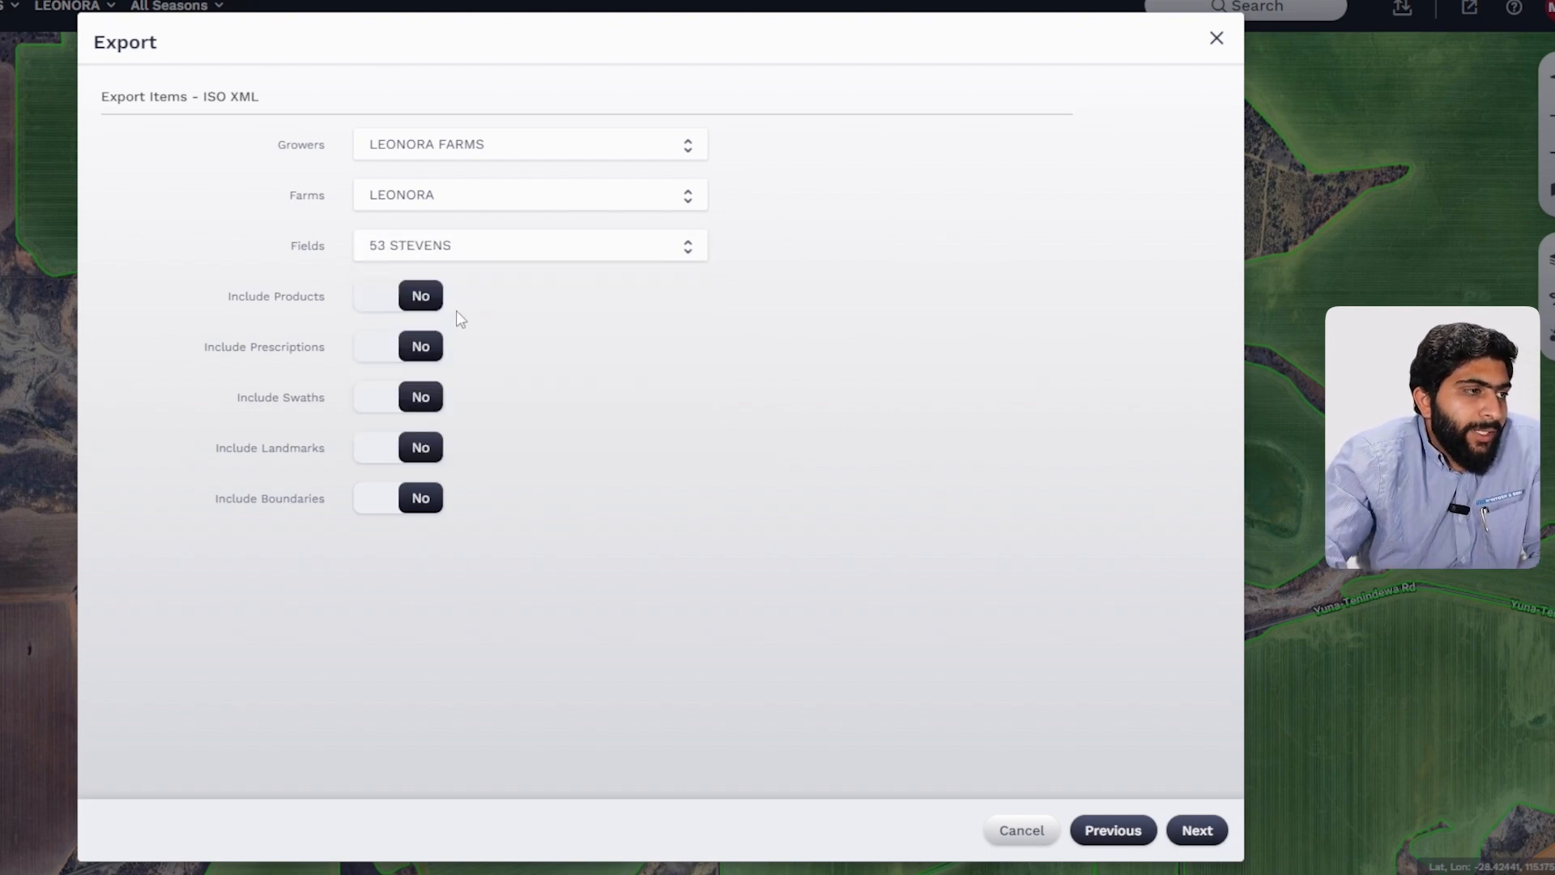
Step: Turn on Include Products and restrict the product types to Seed only
{"action": "left_click", "coordinate": [383, 312]}
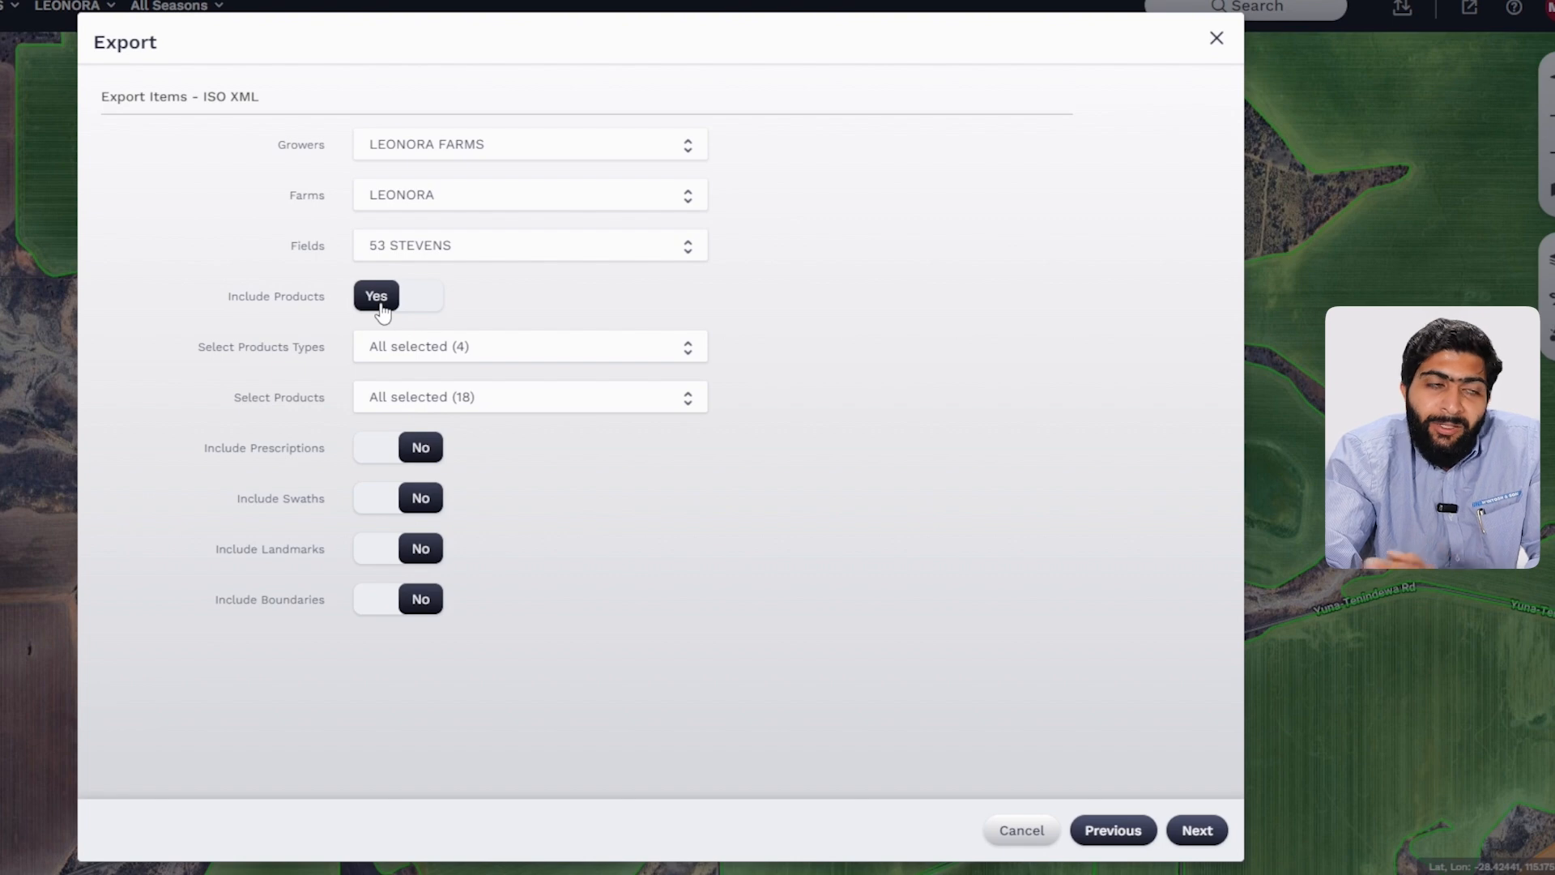
{"action": "left_click", "coordinate": [441, 353]}
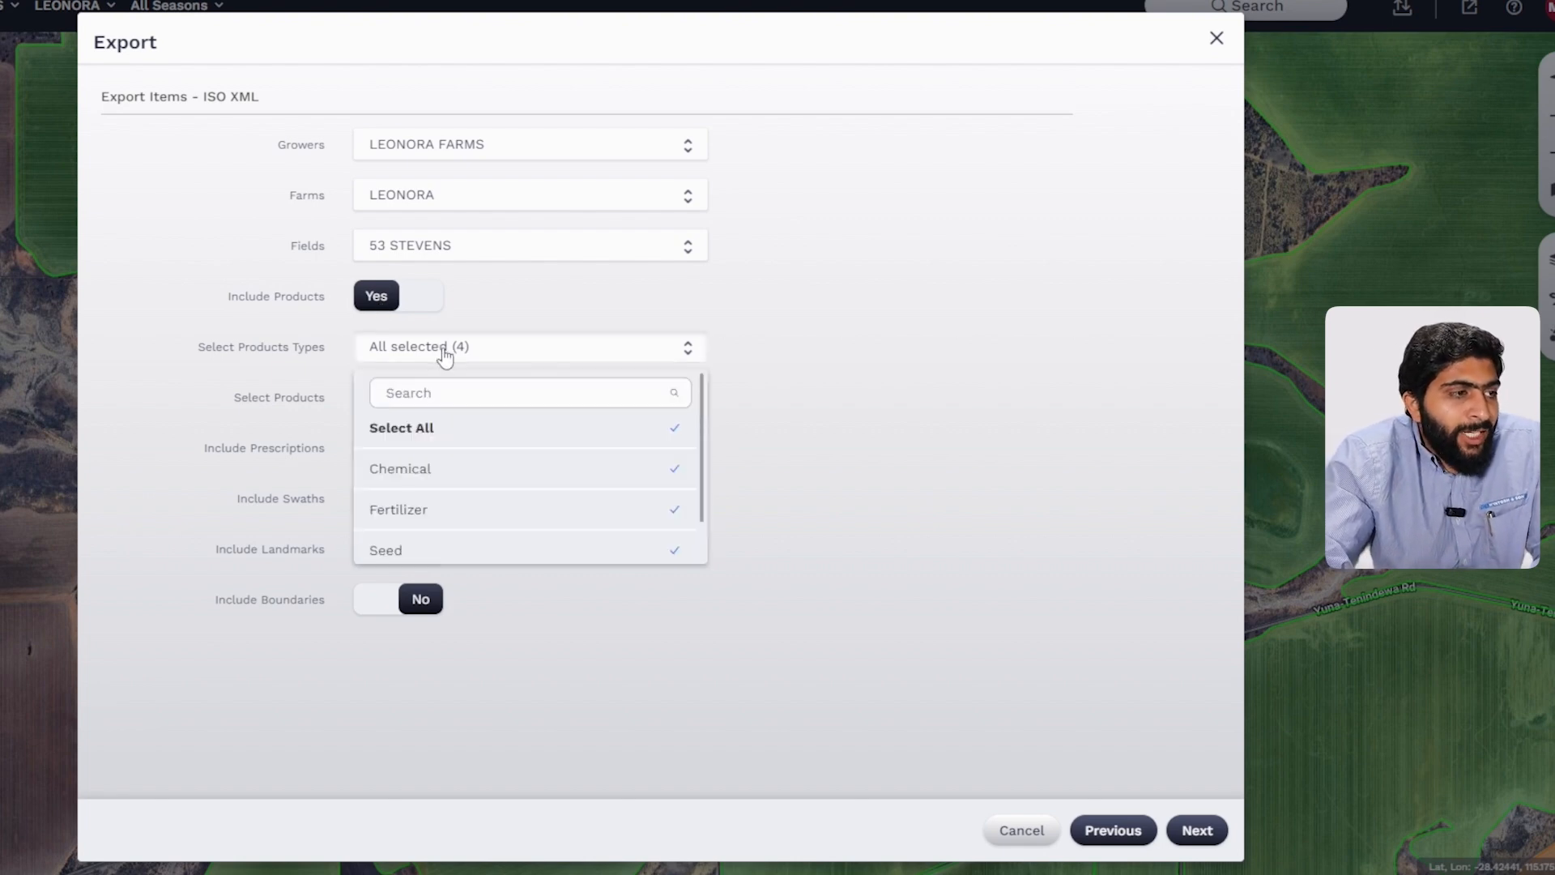
{"action": "left_click", "coordinate": [435, 434]}
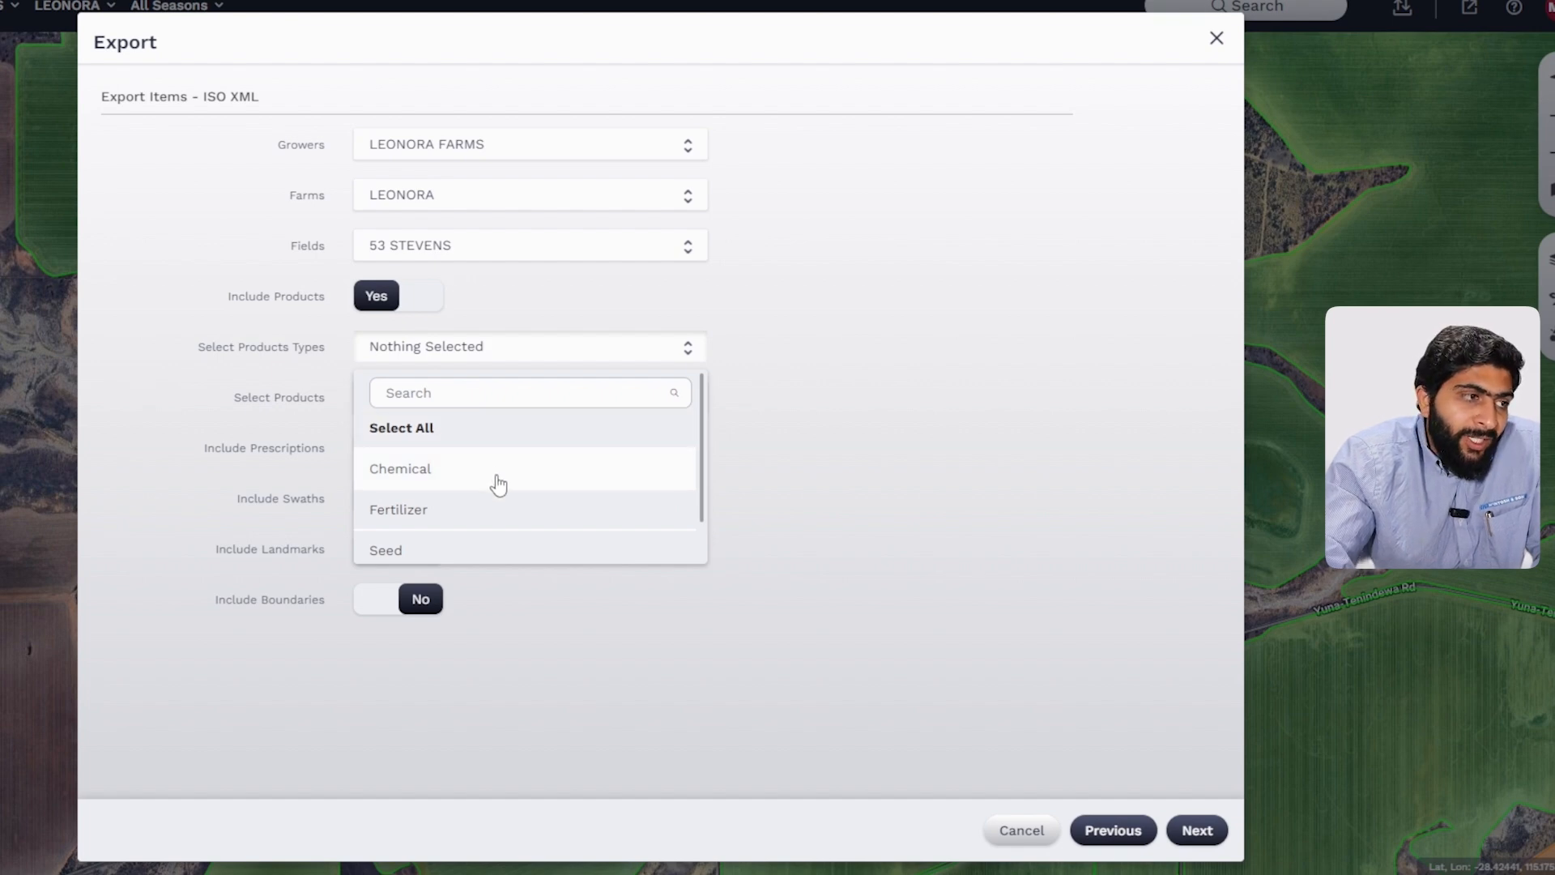
{"action": "scroll", "coordinate": [491, 480], "scroll_direction": "down", "scroll_amount": 1}
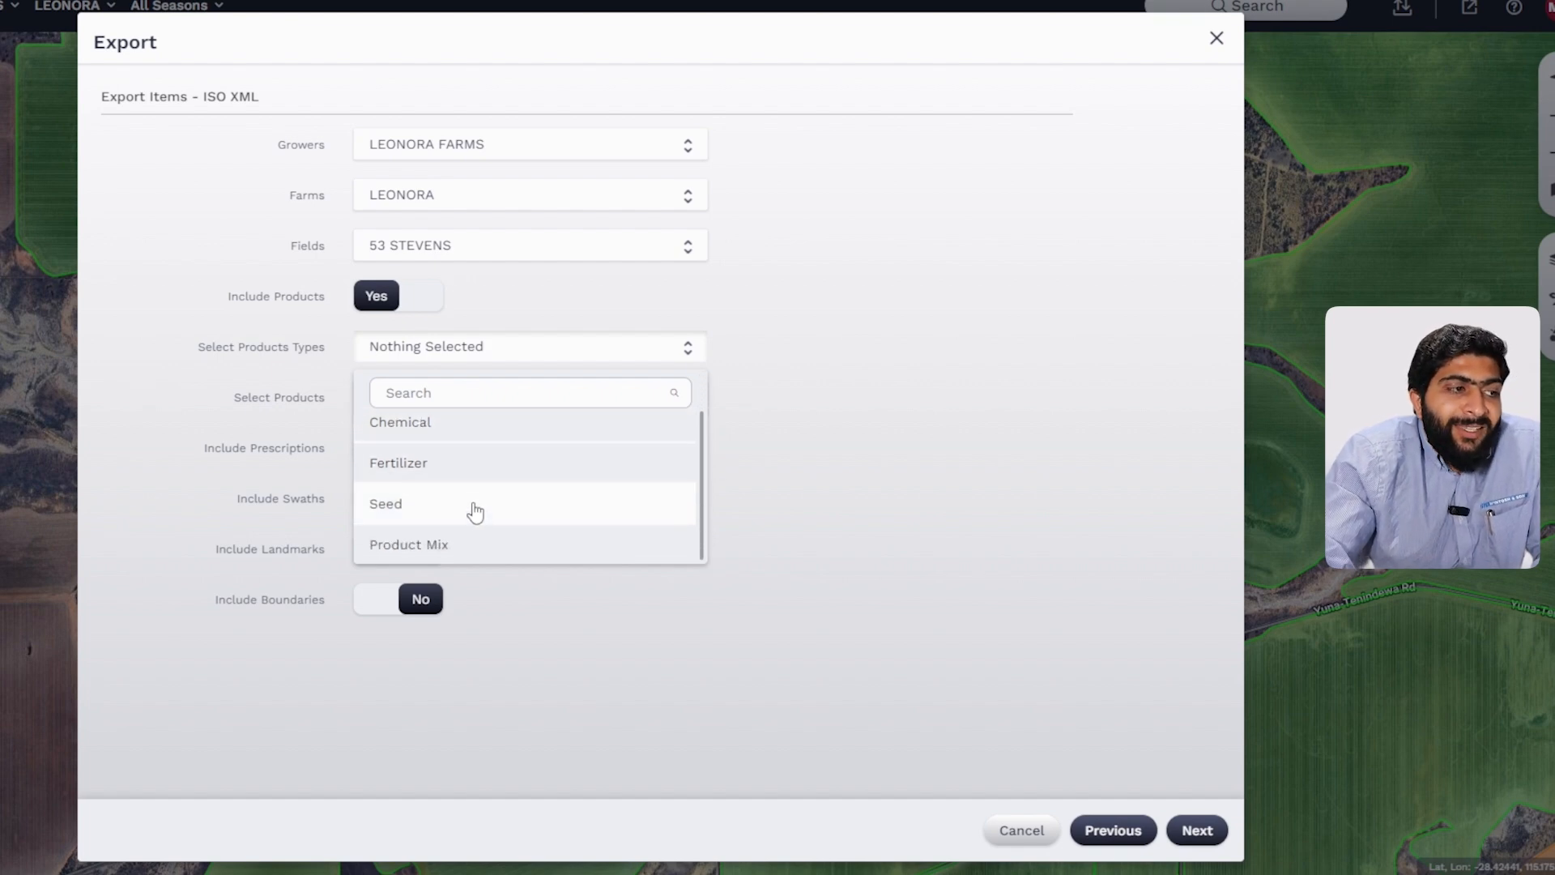
{"action": "left_click", "coordinate": [474, 509]}
{"action": "left_click", "coordinate": [863, 493]}
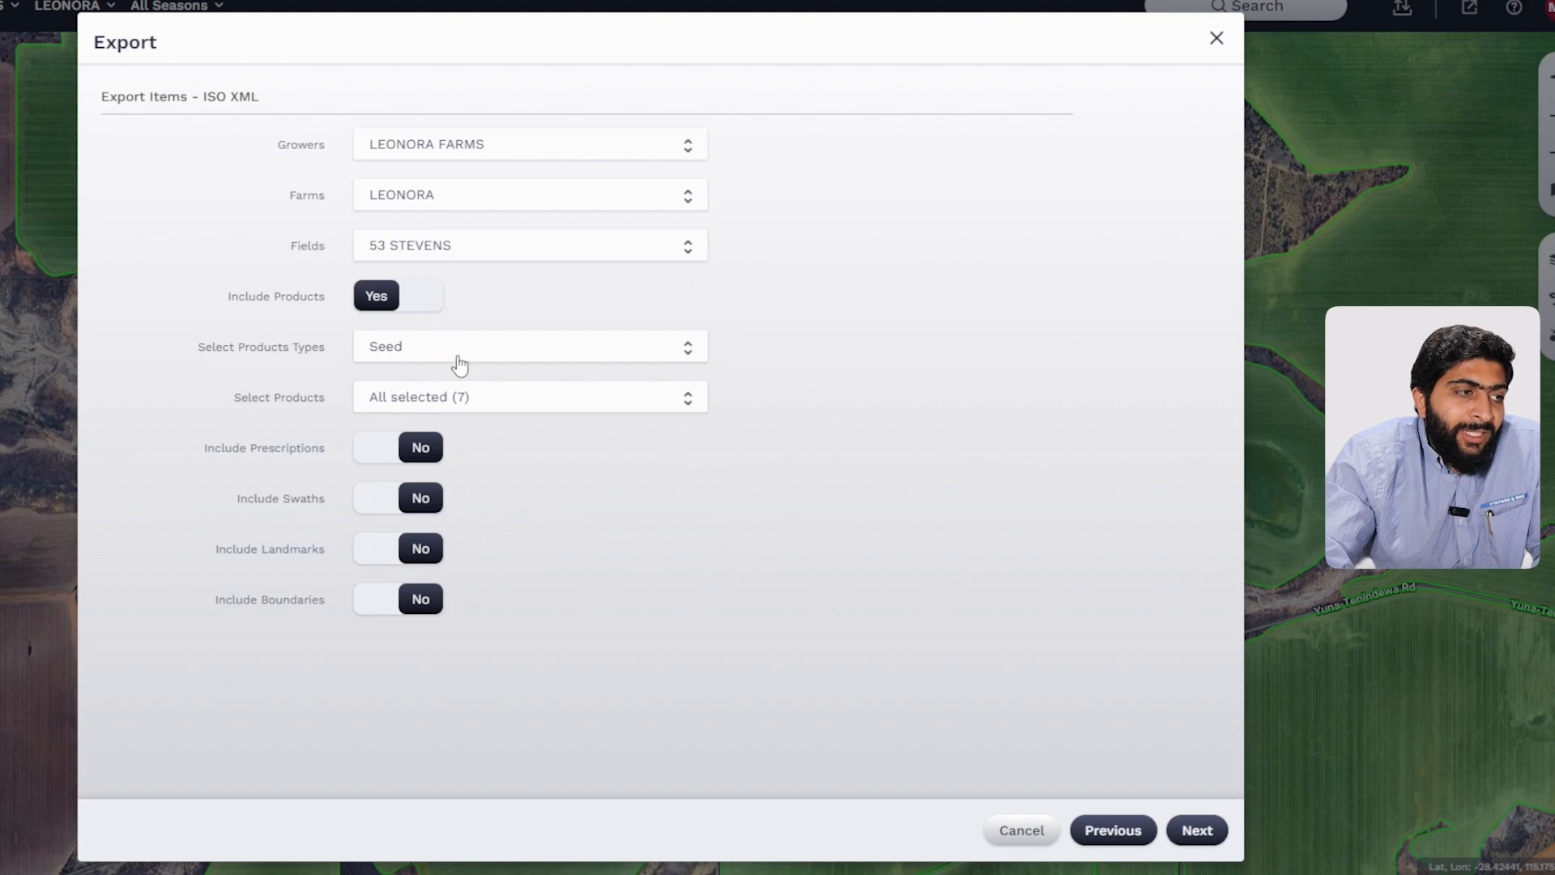
Step: Select only Canola - GM as the product and turn on Include Prescriptions
{"action": "left_click", "coordinate": [468, 398]}
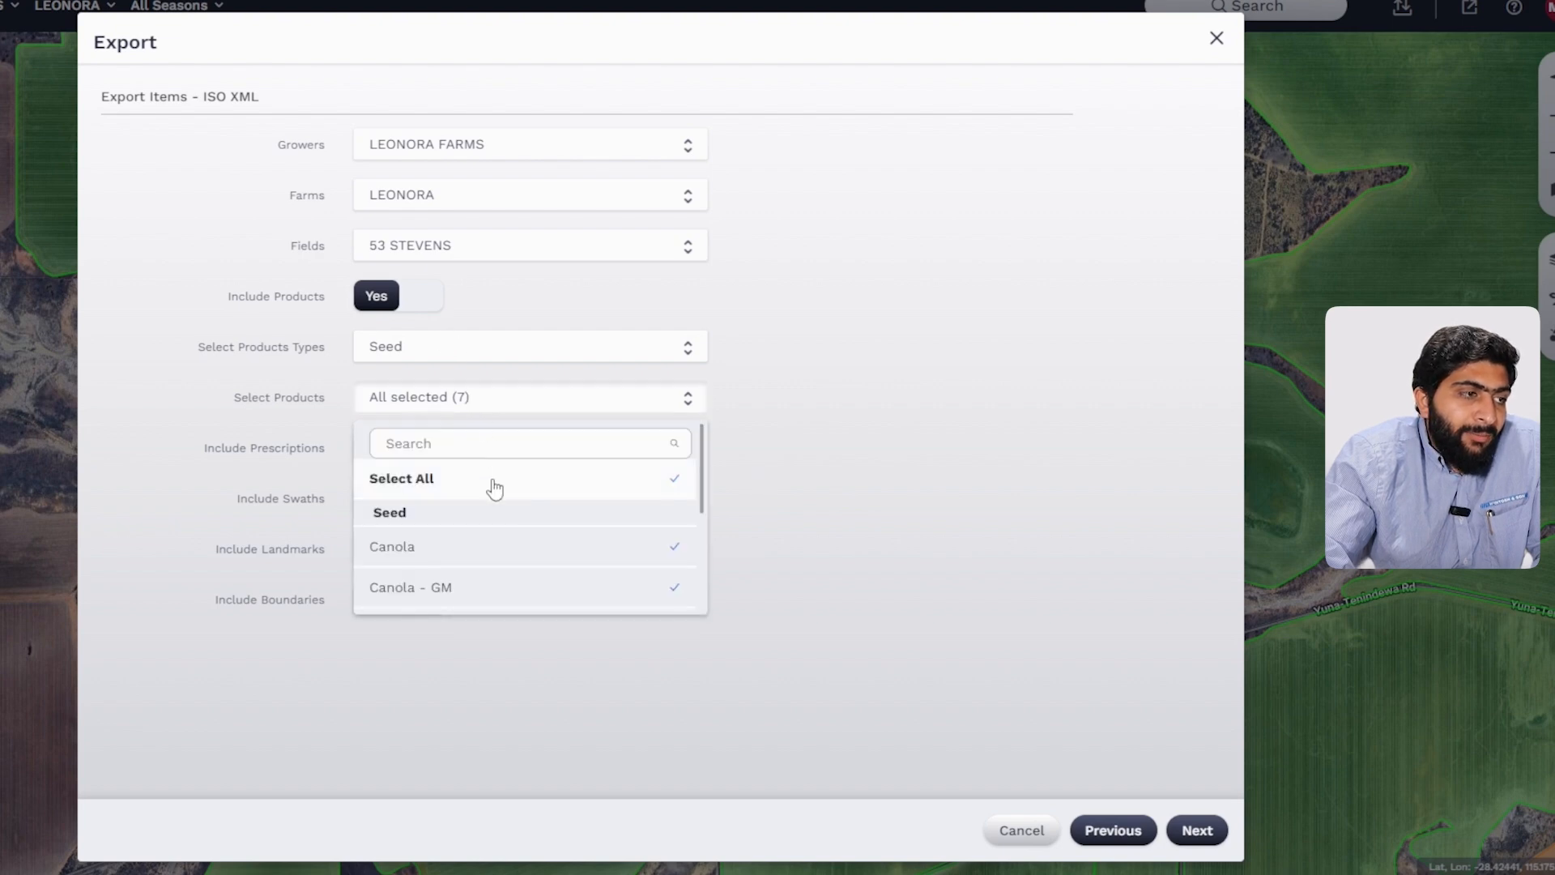
{"action": "left_click", "coordinate": [494, 486]}
{"action": "left_click", "coordinate": [515, 599]}
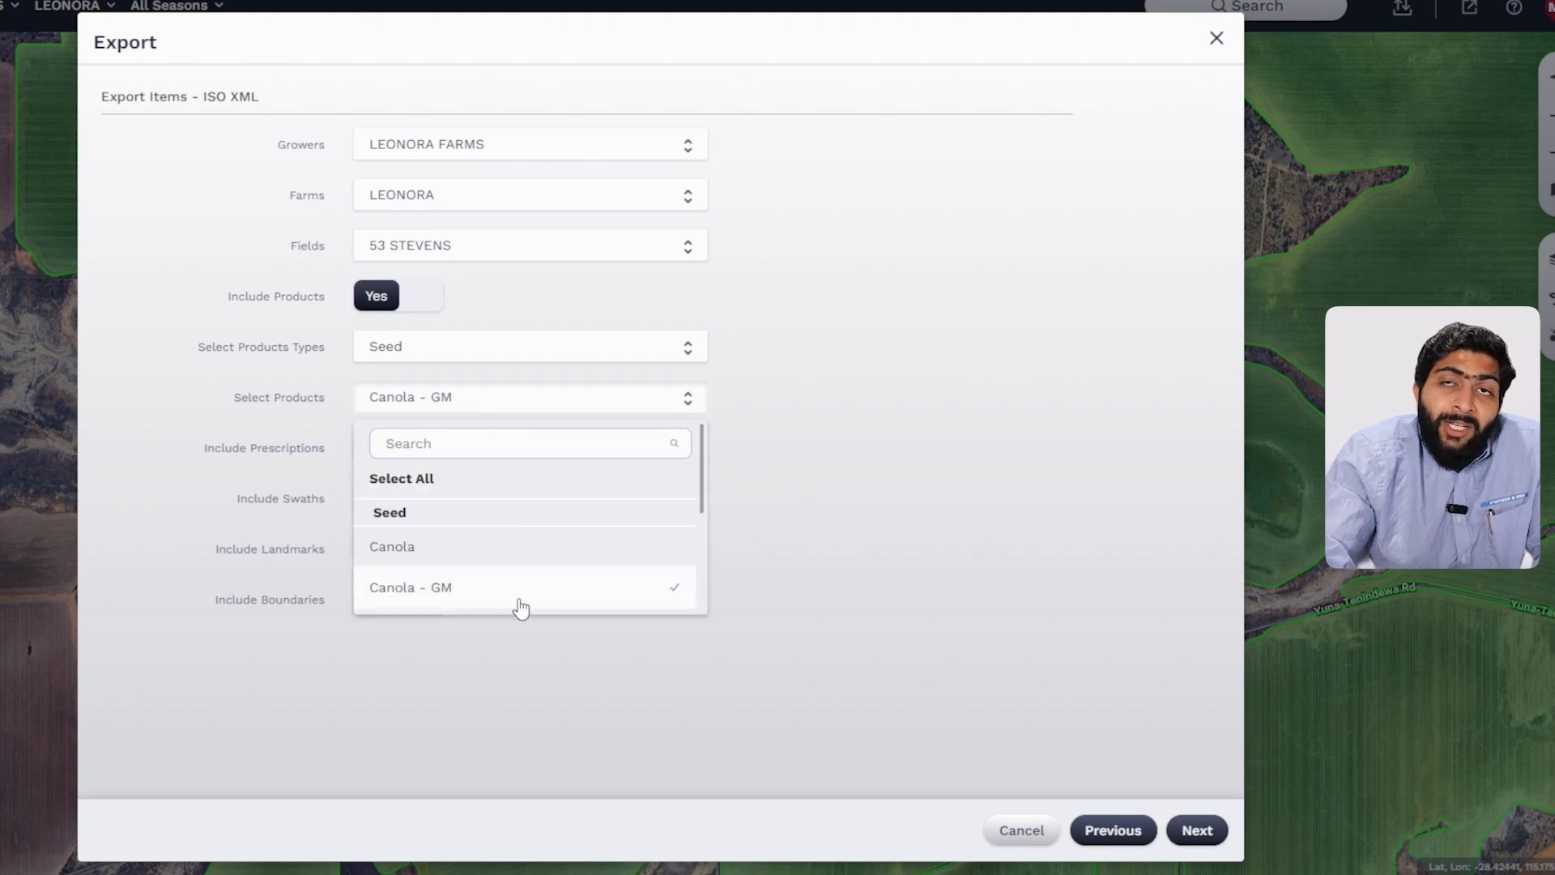
{"action": "left_click", "coordinate": [931, 549]}
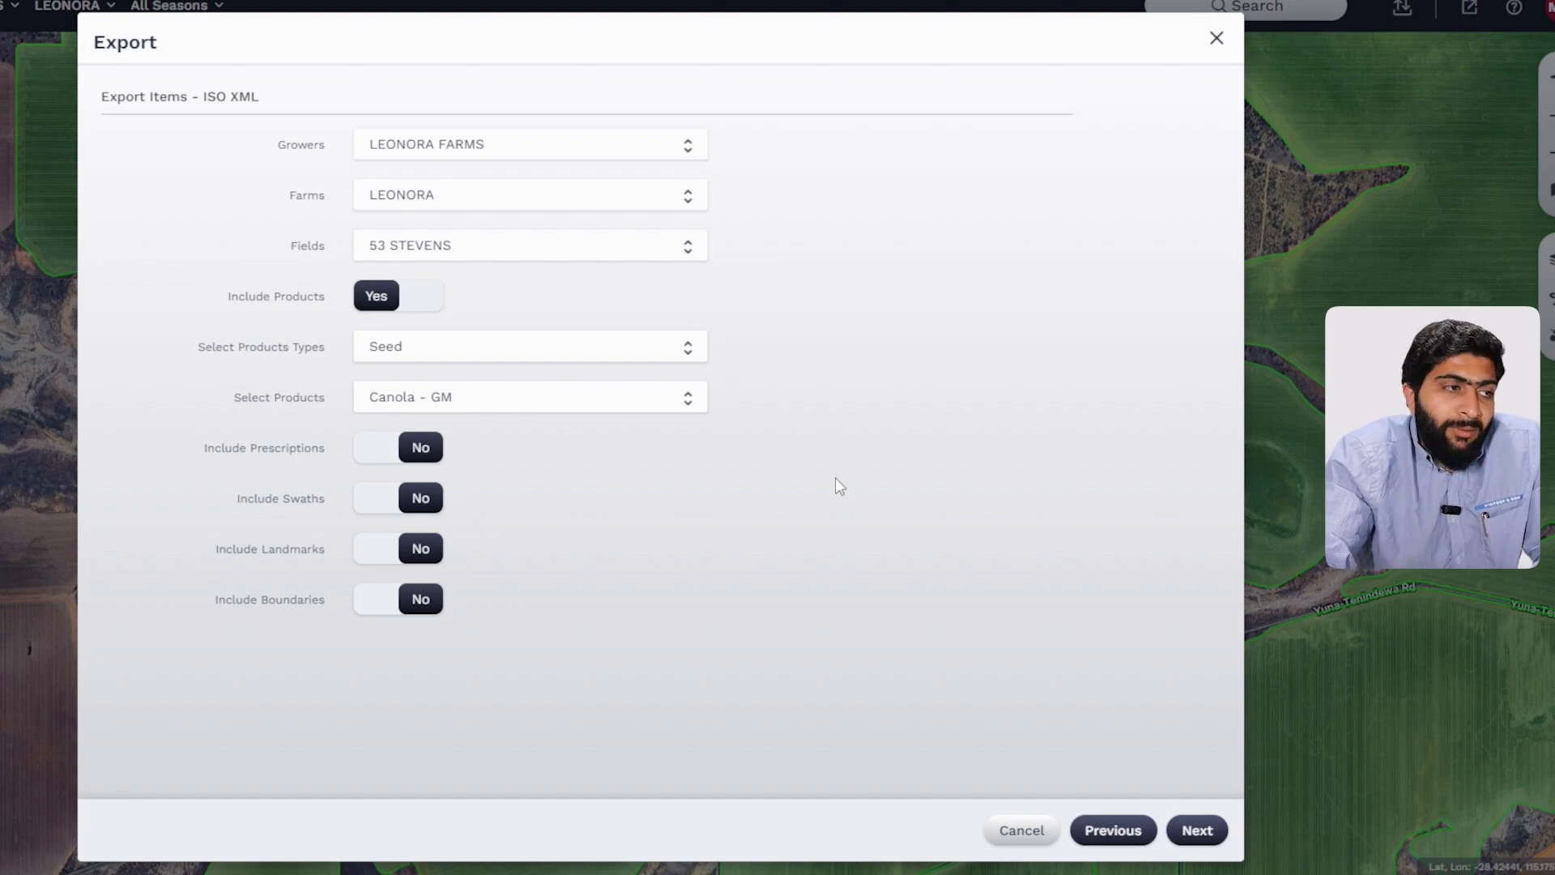
{"action": "left_click", "coordinate": [416, 447]}
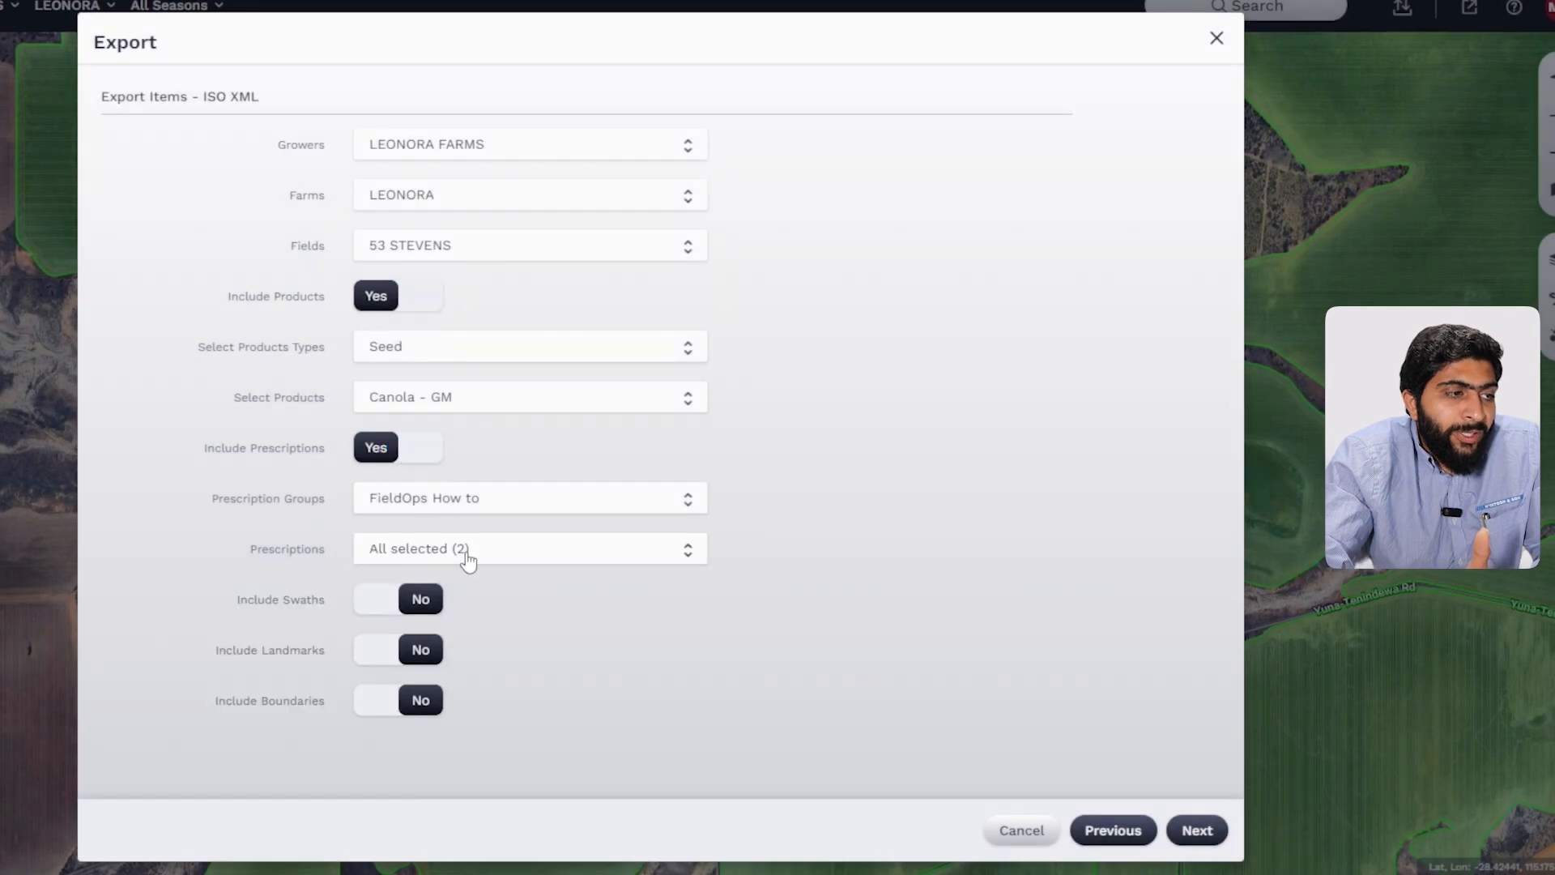
Step: Review the prescriptions list and toggle the FieldOps How to prescription group off and back on
{"action": "left_click", "coordinate": [467, 550]}
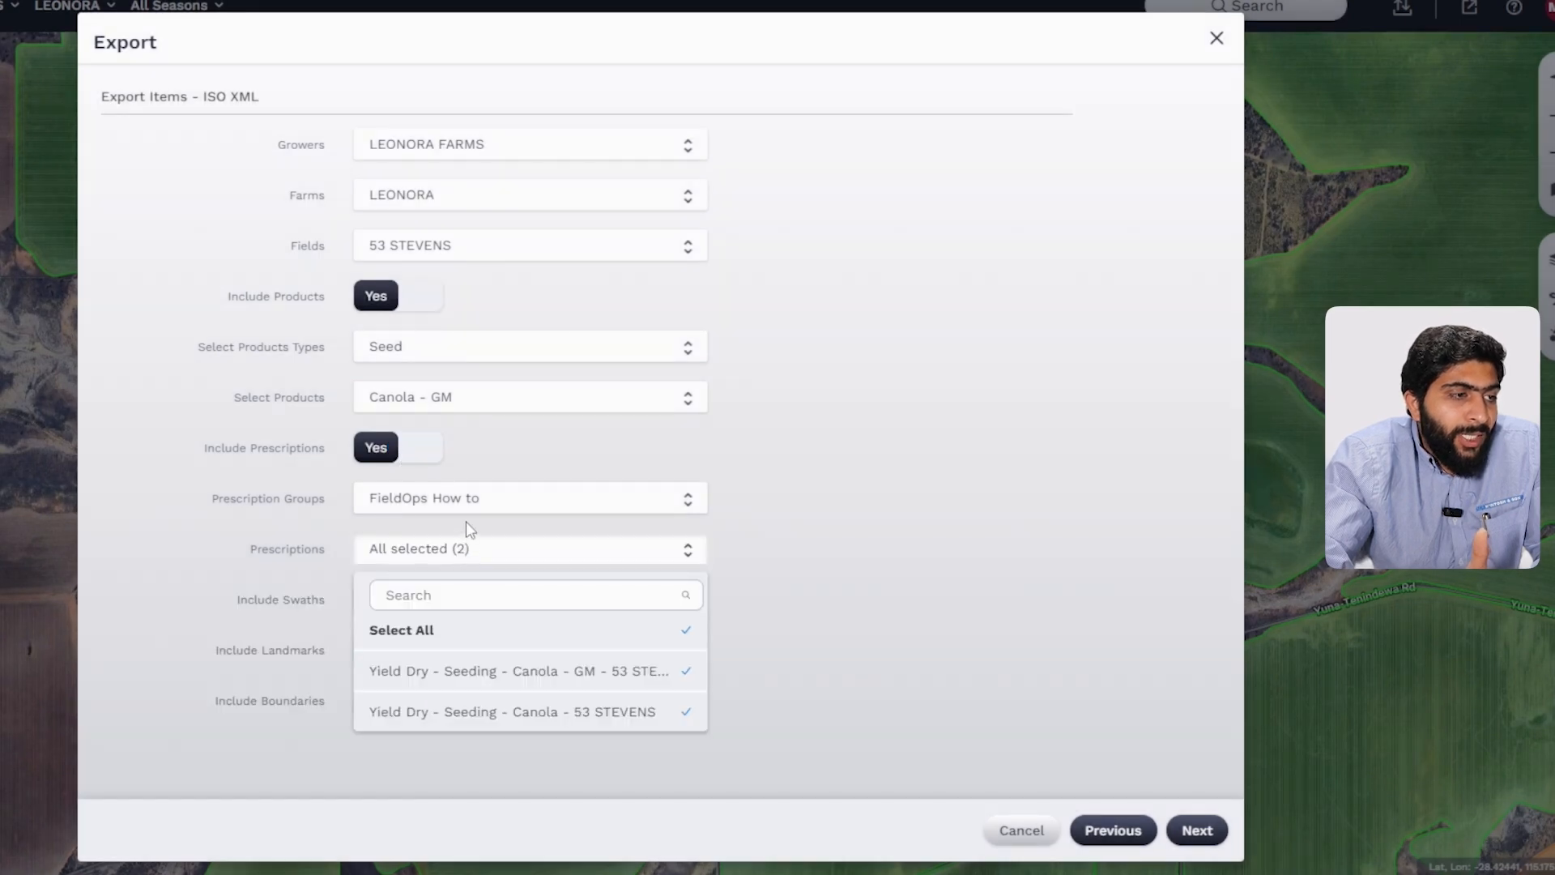
{"action": "left_click", "coordinate": [462, 505]}
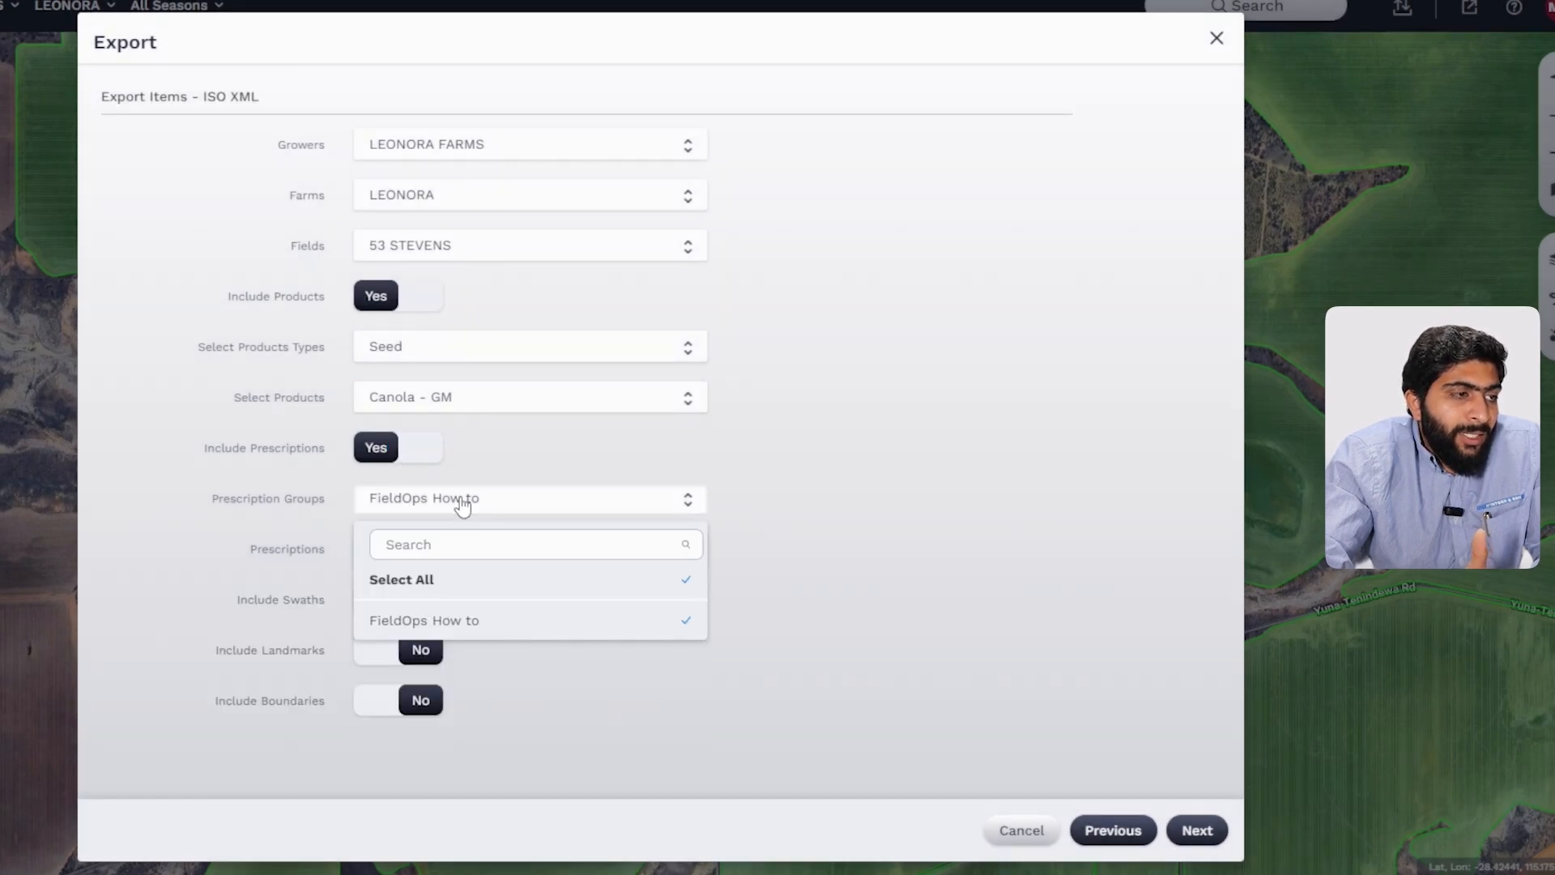
{"action": "left_click", "coordinate": [476, 591]}
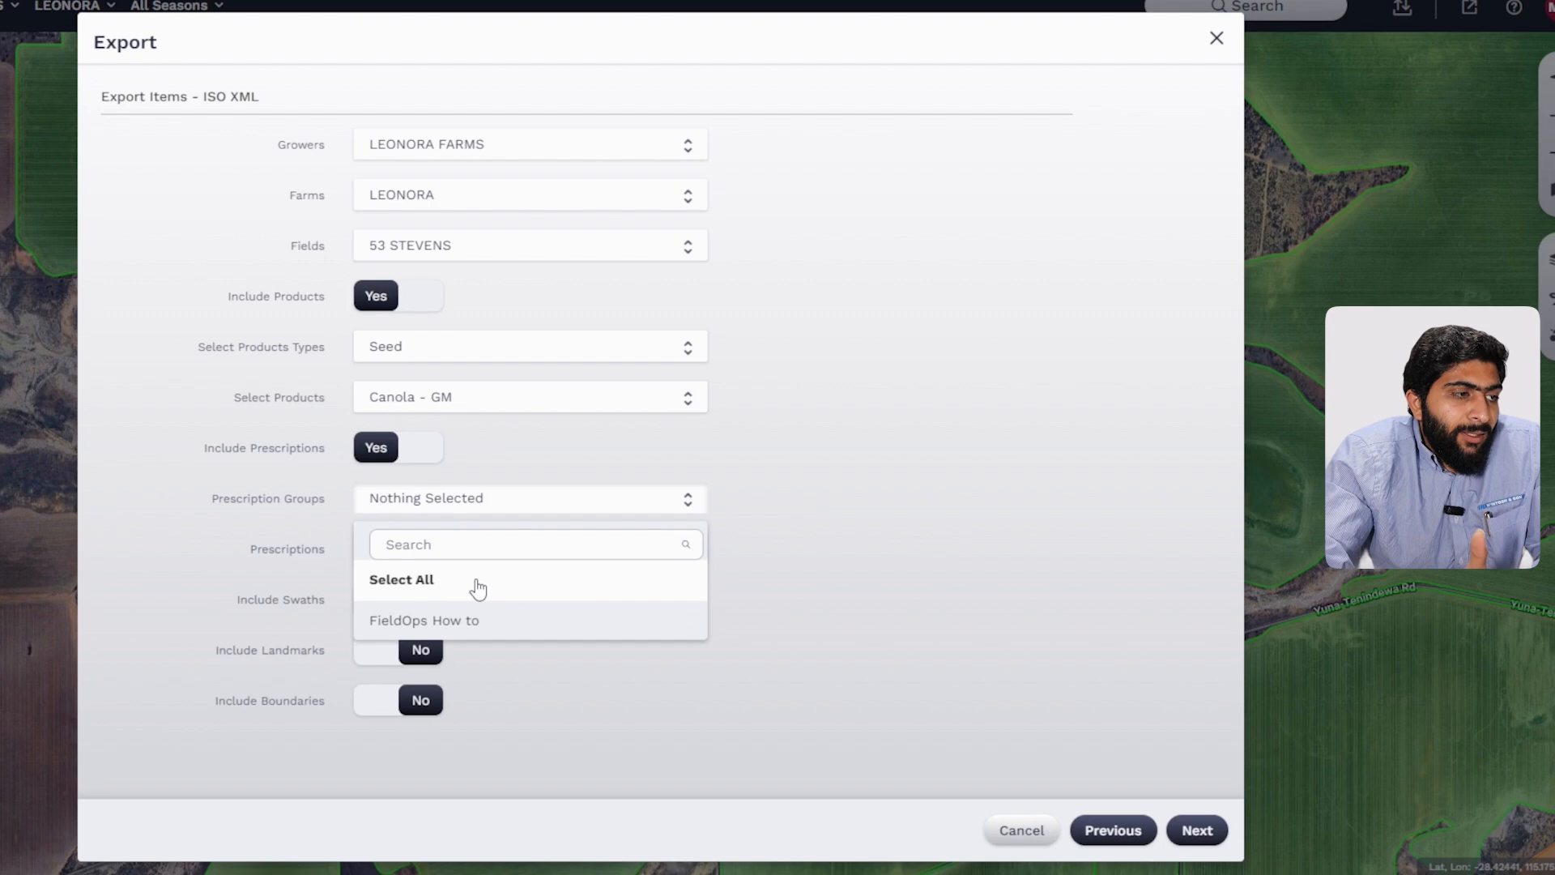
{"action": "left_click", "coordinate": [443, 509]}
{"action": "left_click", "coordinate": [445, 510]}
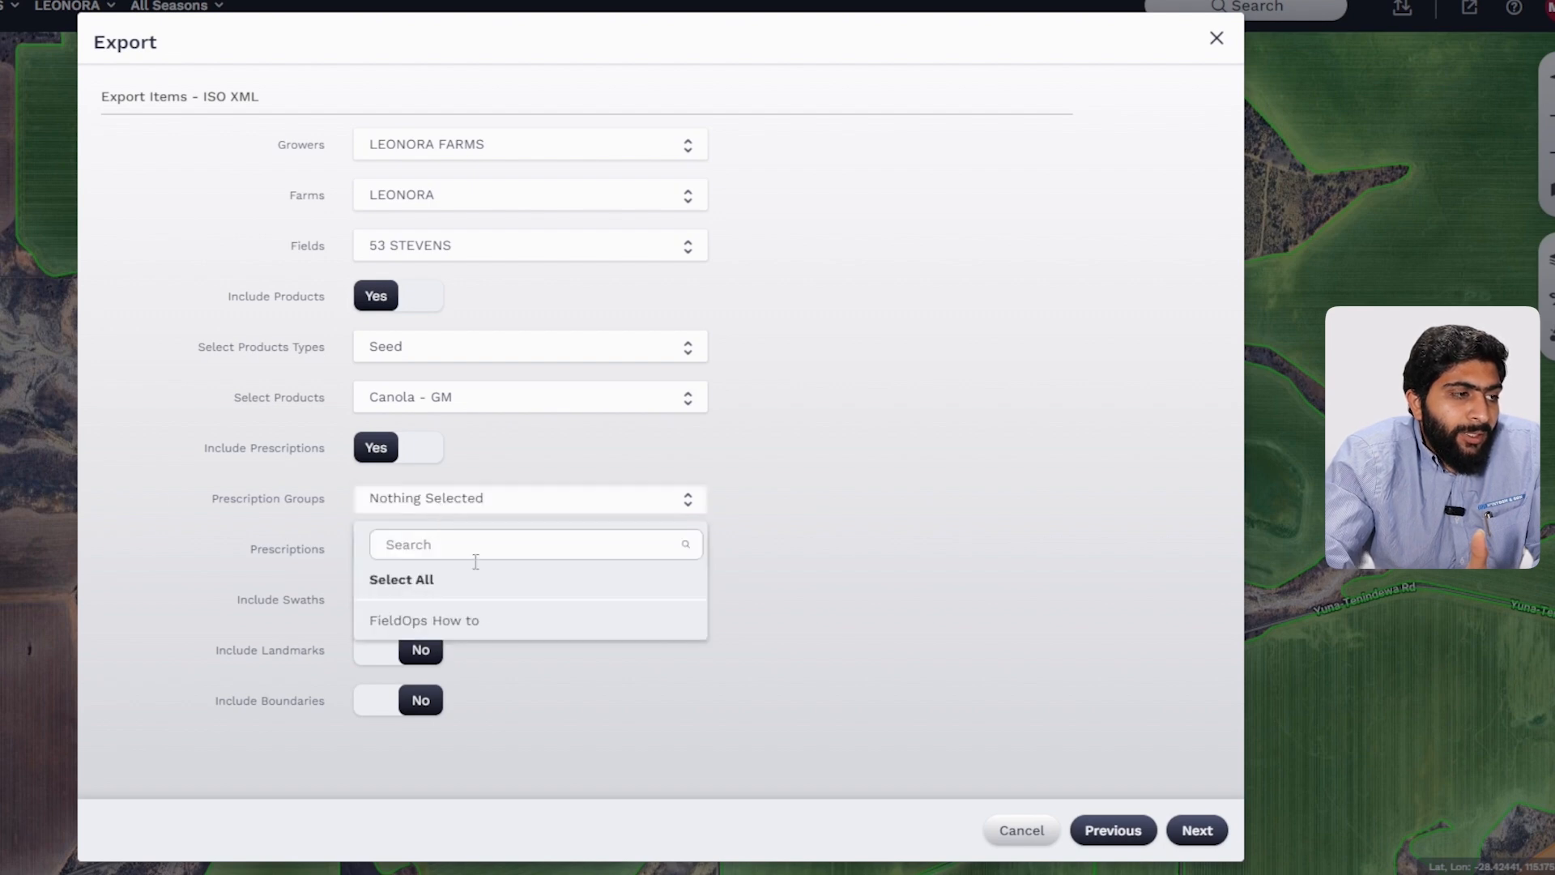
{"action": "left_click", "coordinate": [477, 614]}
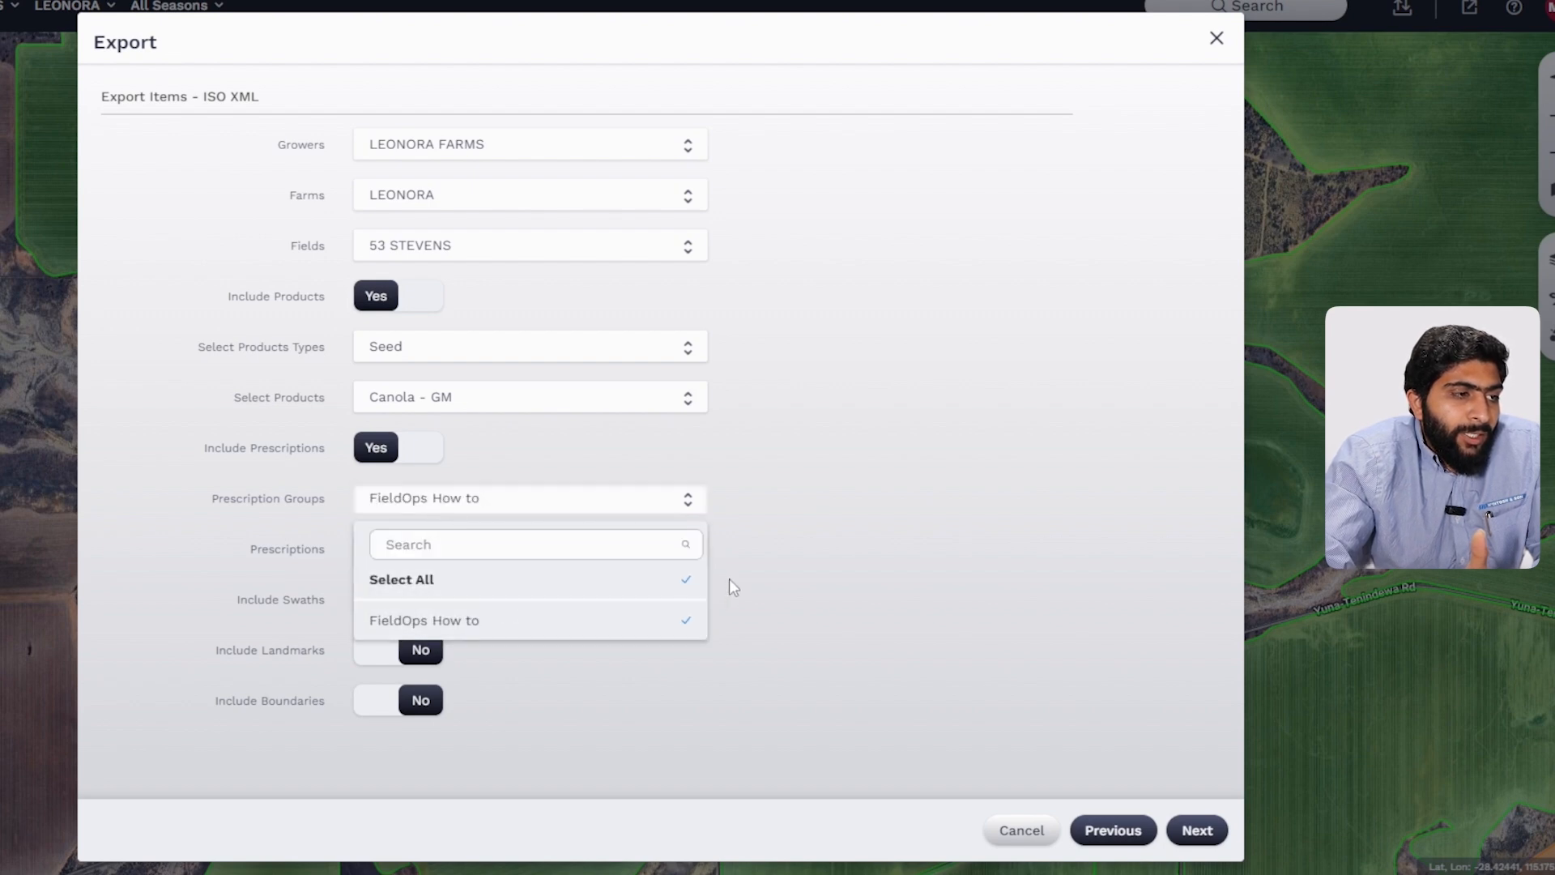
{"action": "left_click", "coordinate": [732, 624]}
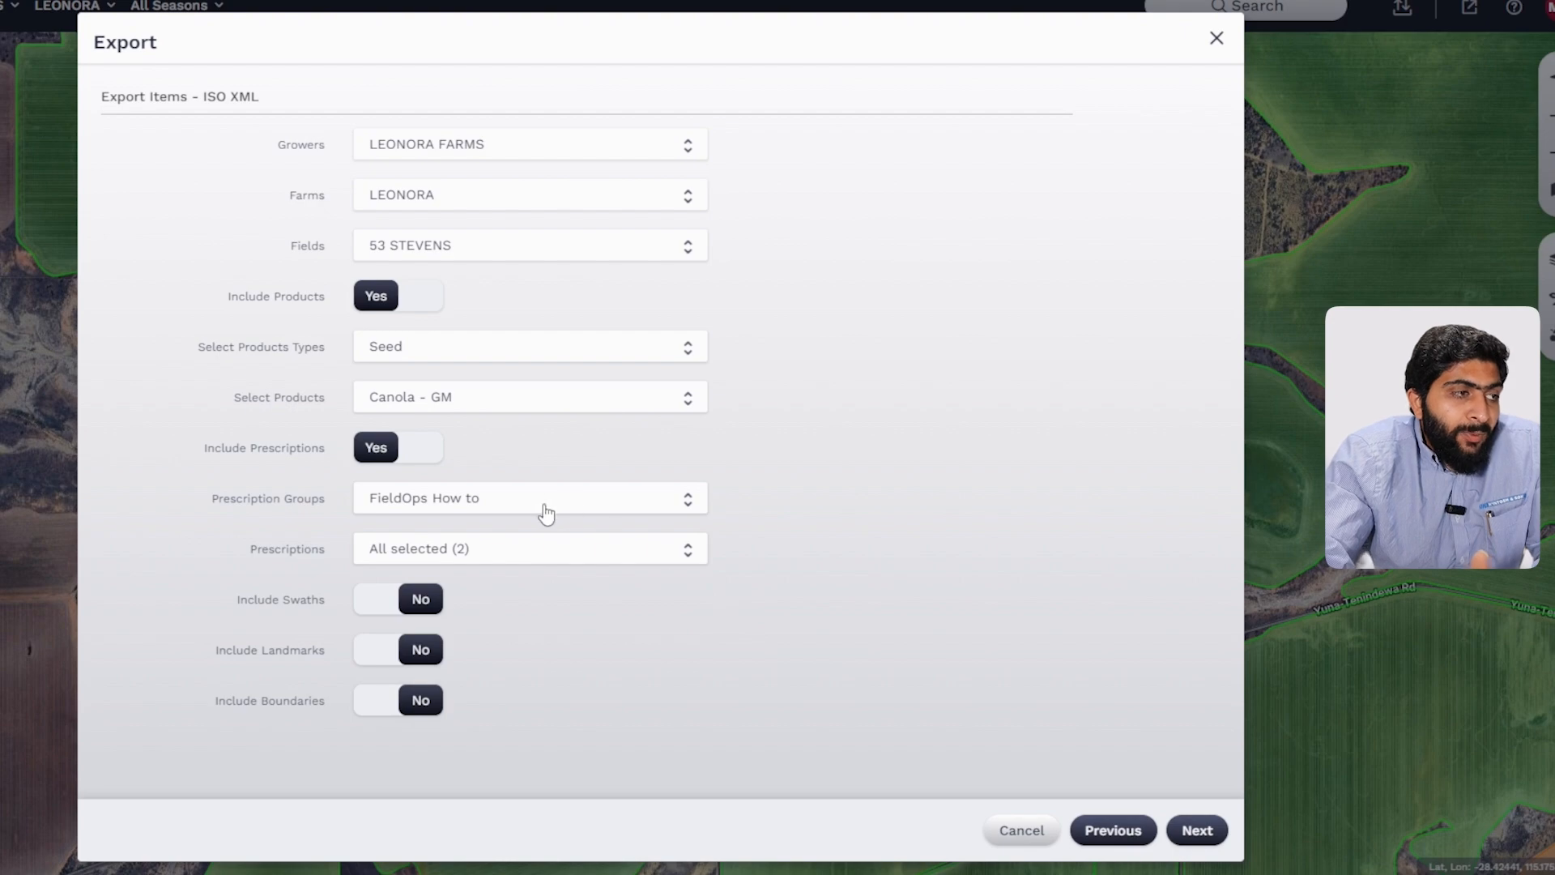
Step: Close the export wizard, confirming that unsaved settings are discarded
{"action": "left_click", "coordinate": [1216, 39]}
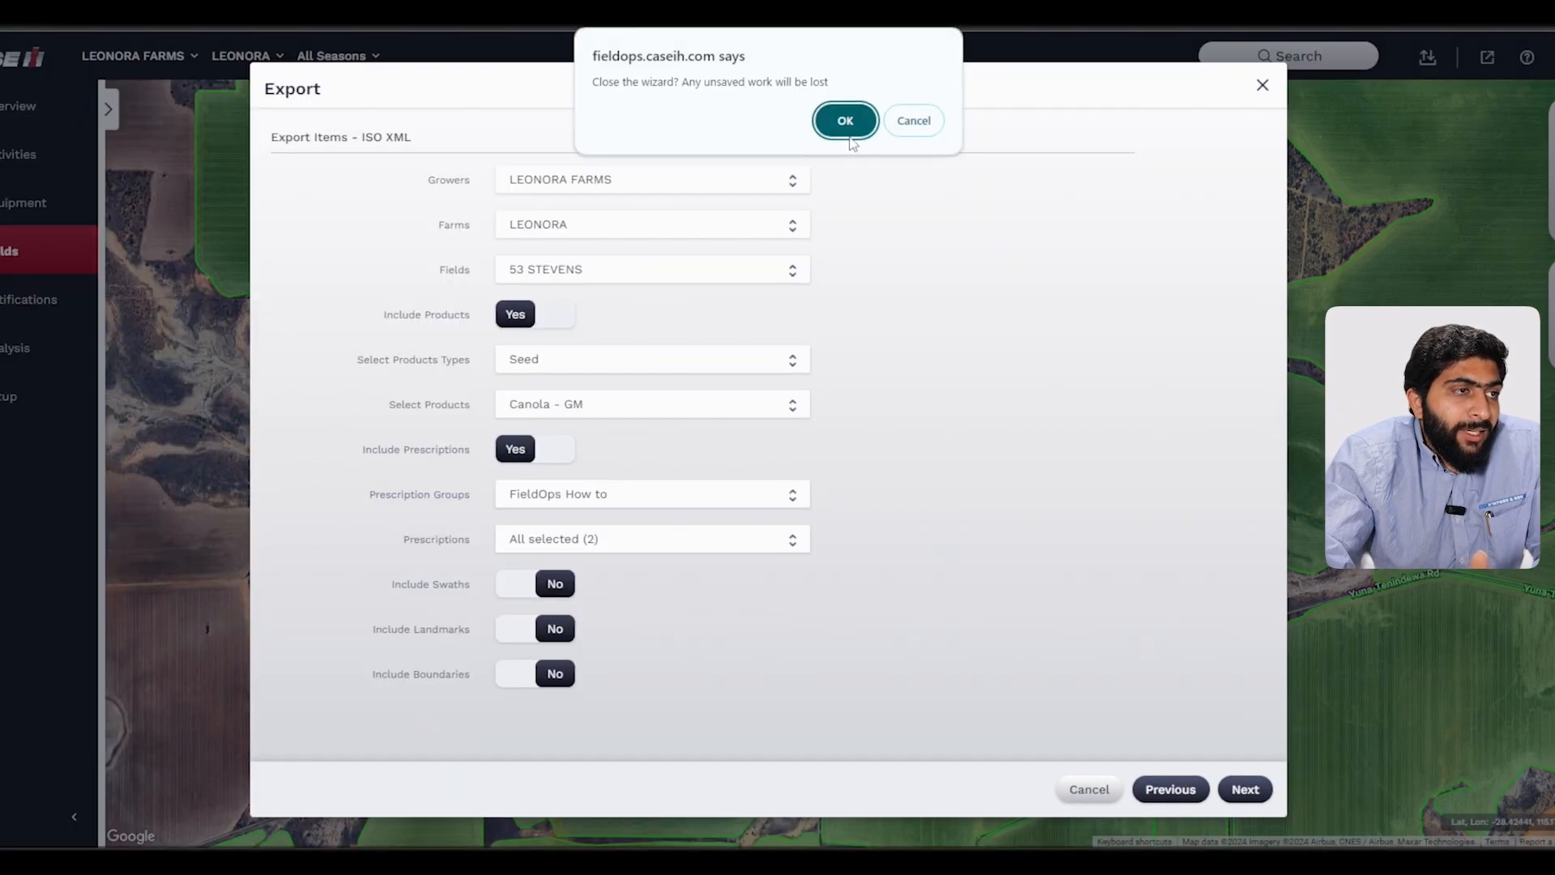
{"action": "left_click", "coordinate": [845, 121]}
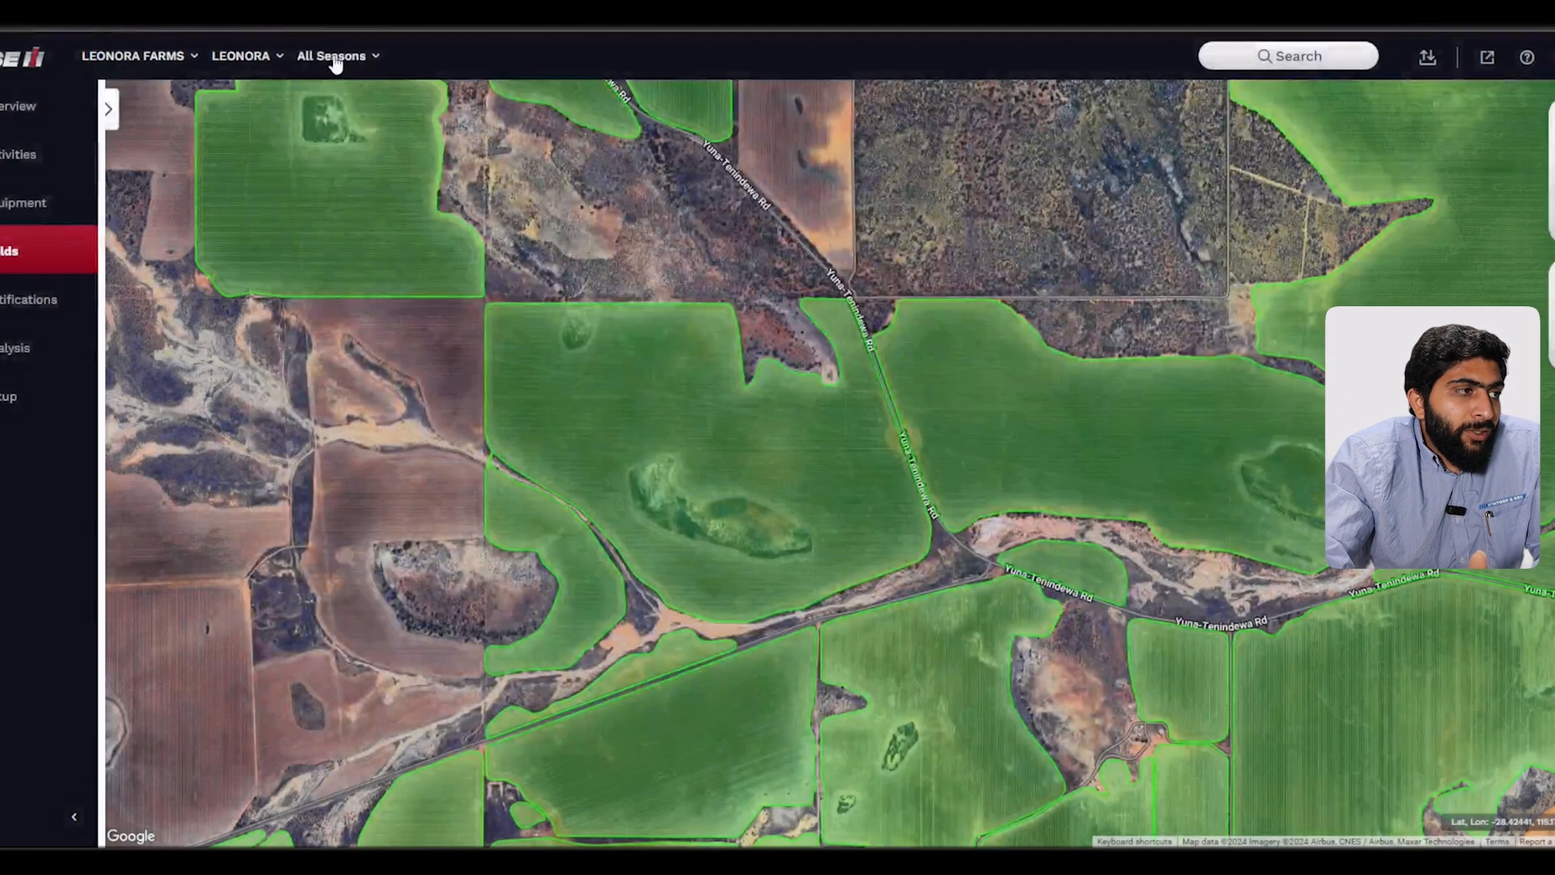
Step: Switch the season filter to 2023
{"action": "left_click", "coordinate": [336, 57]}
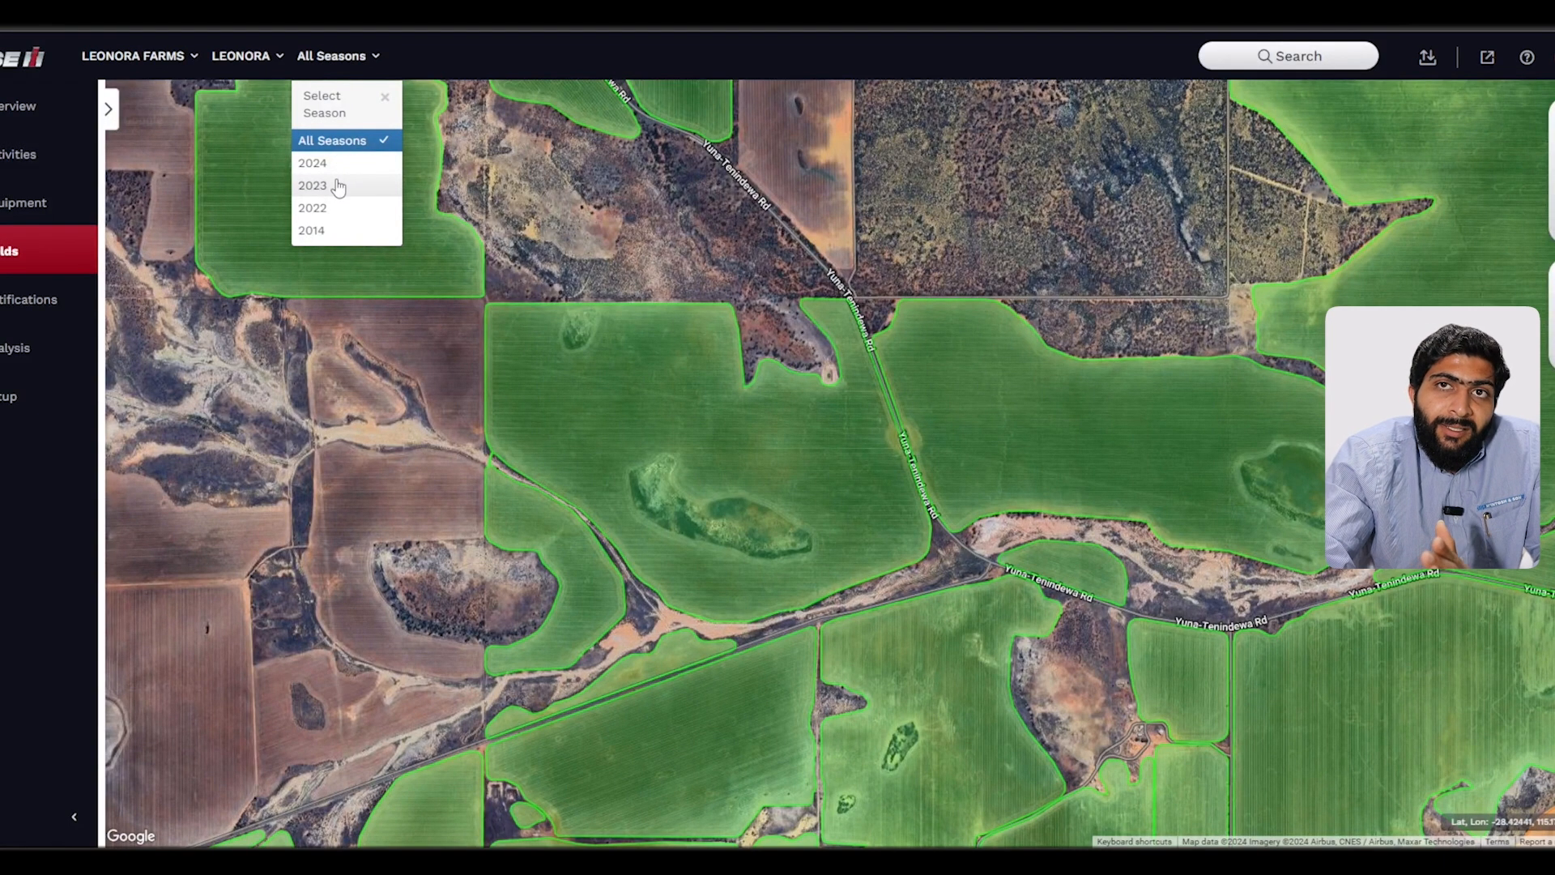
{"action": "left_click", "coordinate": [338, 186]}
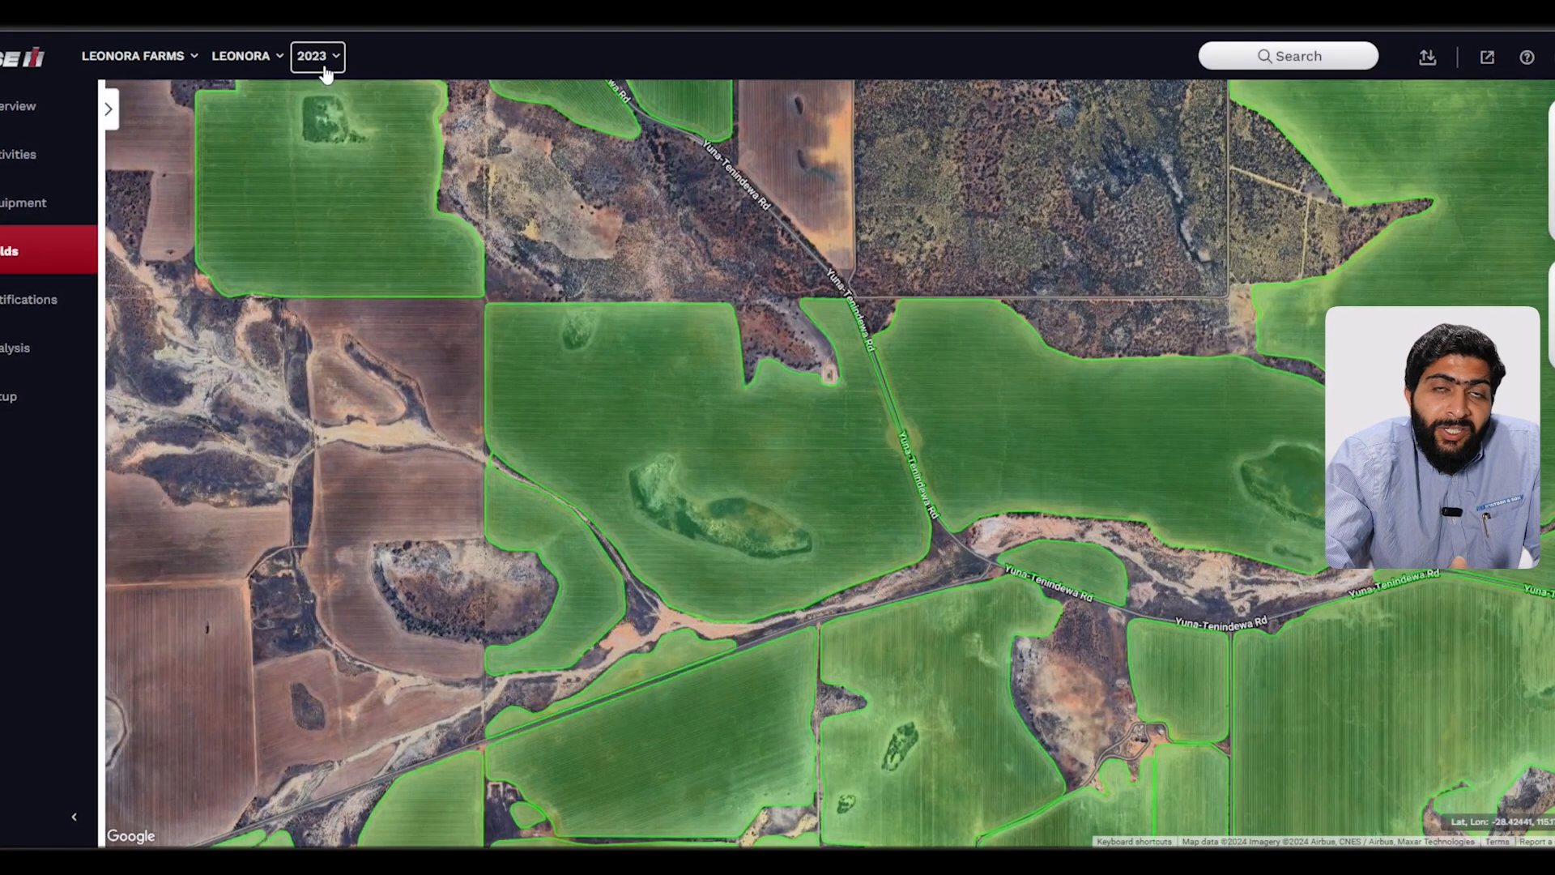
{"action": "left_click", "coordinate": [325, 69]}
{"action": "left_click", "coordinate": [325, 70]}
Step: Start an ISO XML export with Send to Equipment as the destination
{"action": "left_click", "coordinate": [1427, 57]}
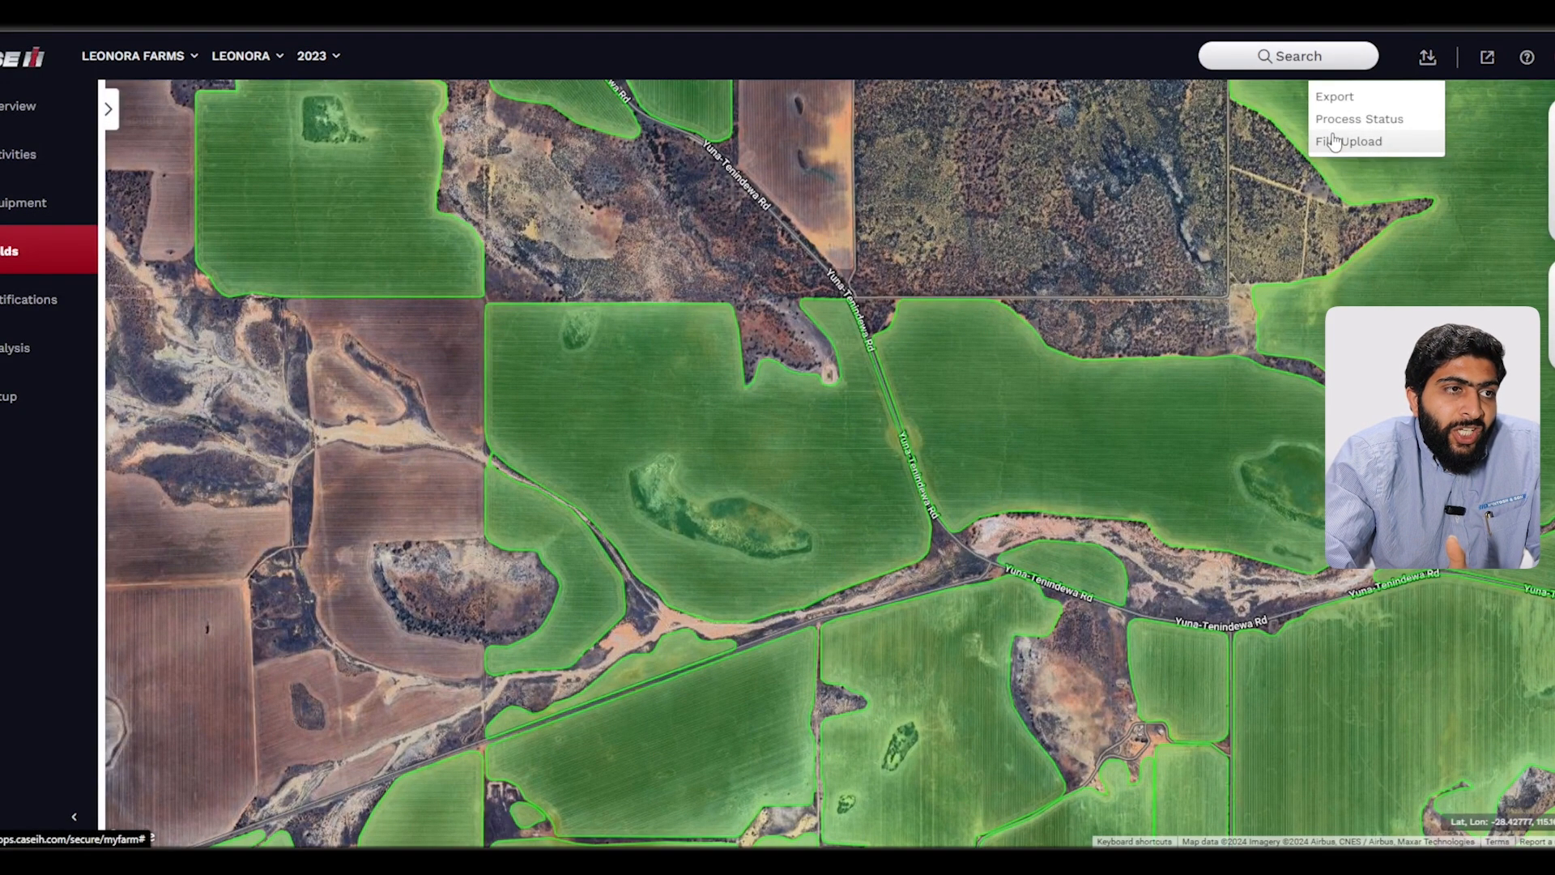
{"action": "left_click", "coordinate": [1327, 98]}
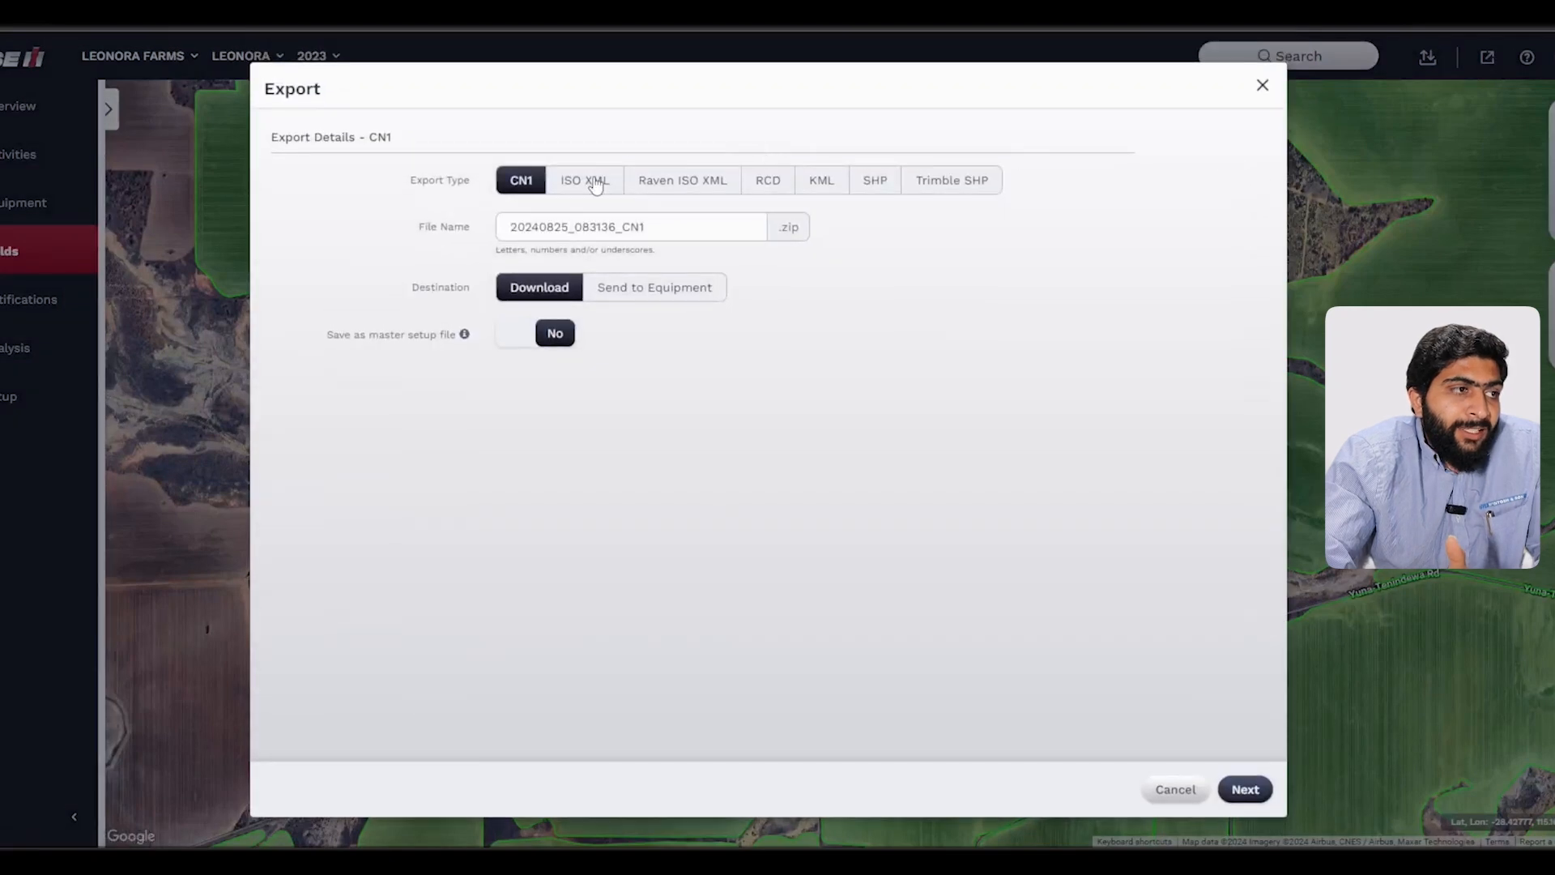
{"action": "left_click", "coordinate": [589, 182]}
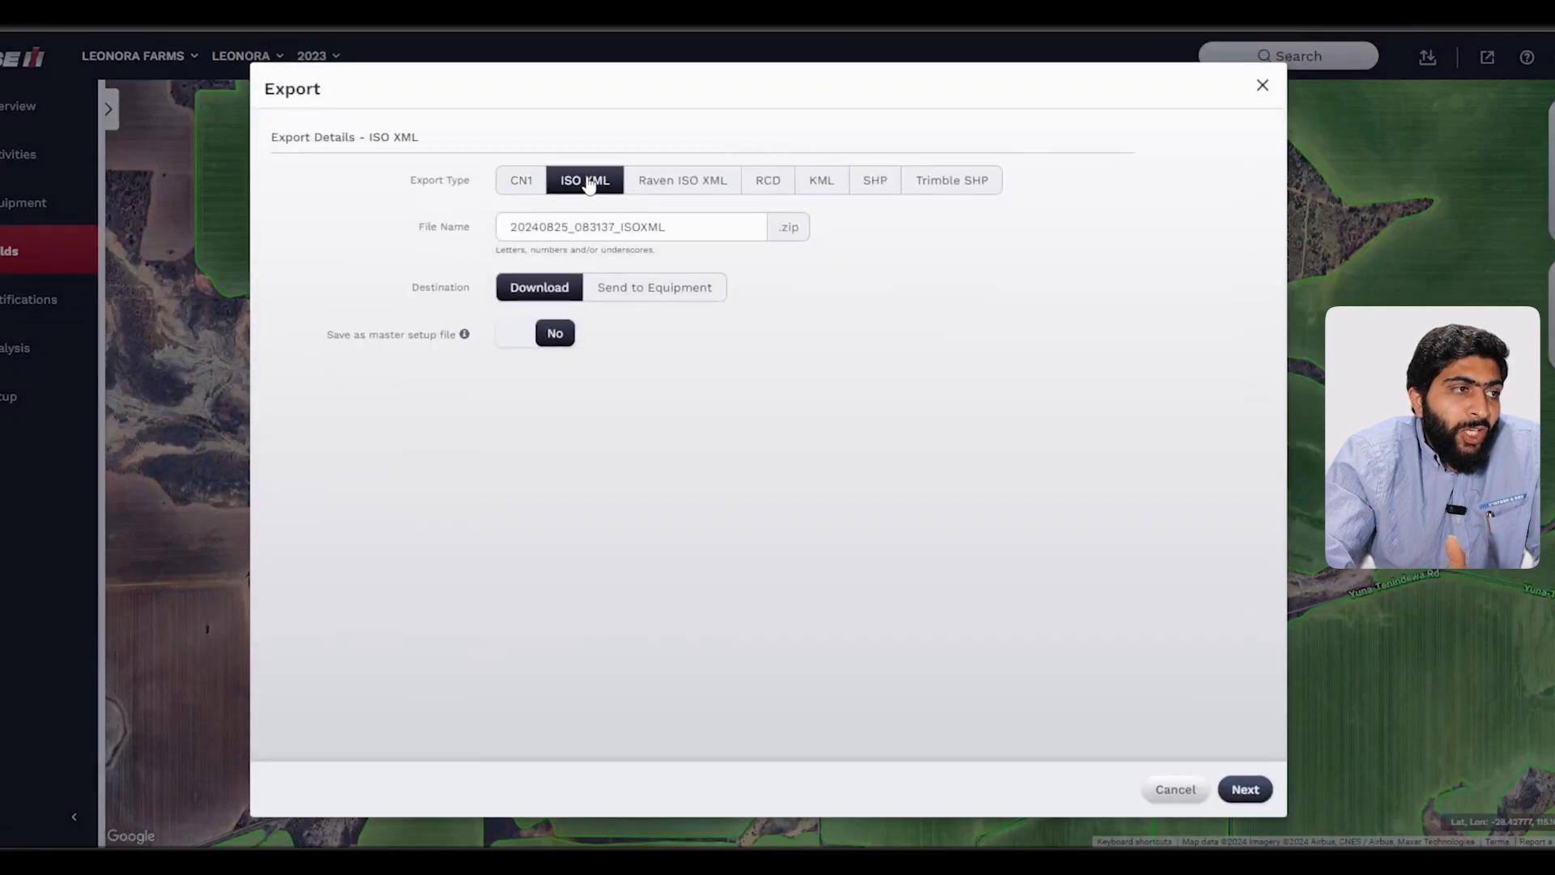
{"action": "left_click", "coordinate": [646, 293]}
{"action": "left_click", "coordinate": [1245, 789]}
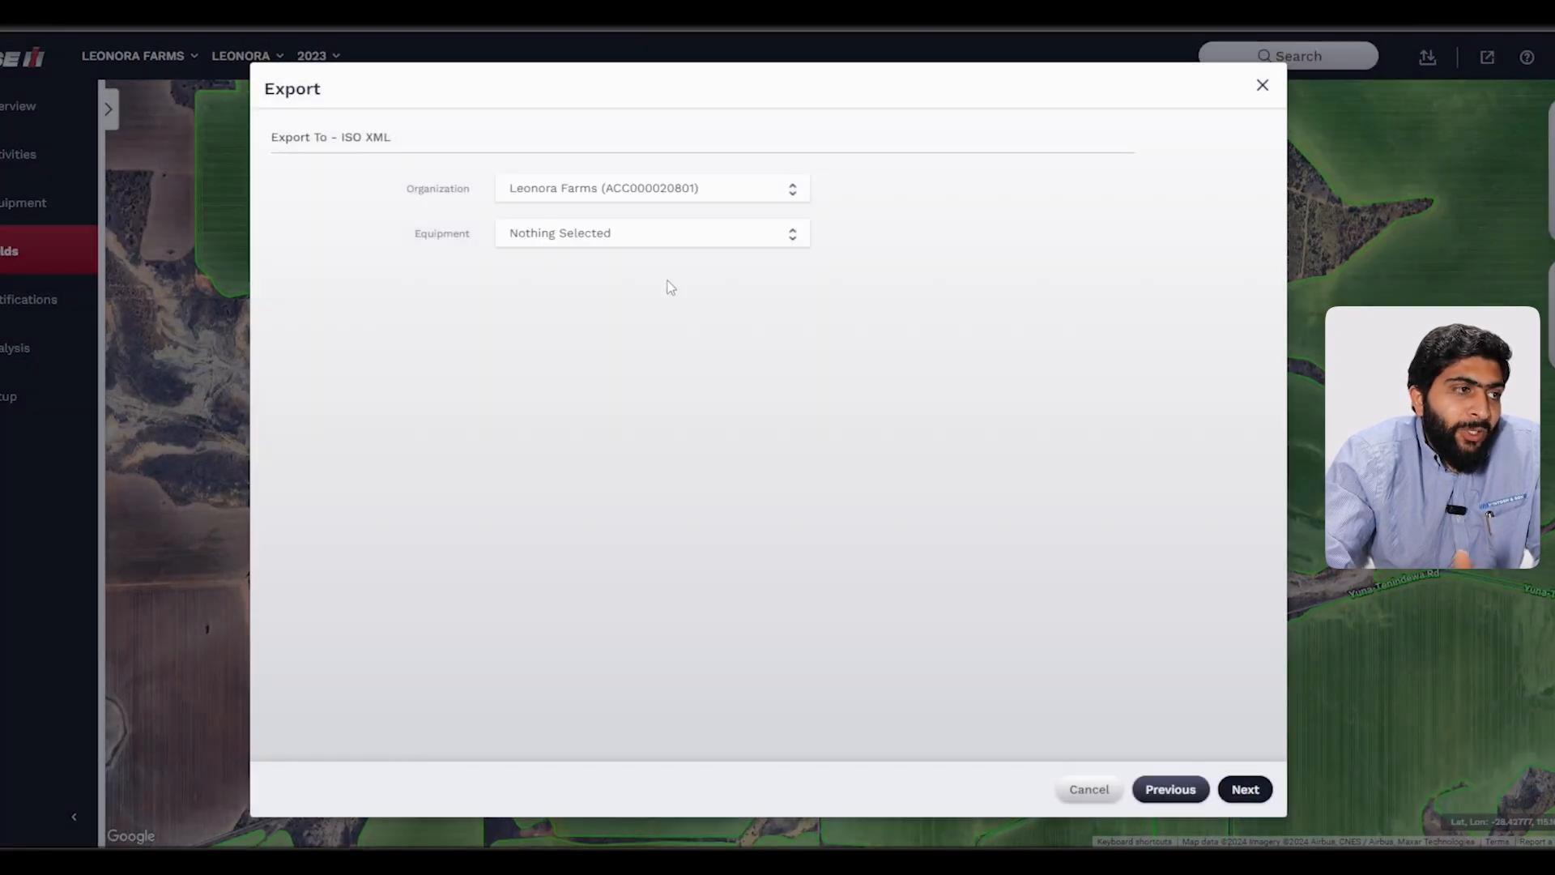
Step: Pick equipment HAFR892DJN2063008 as the export target and continue
{"action": "left_click", "coordinate": [629, 245]}
{"action": "left_click", "coordinate": [624, 376]}
{"action": "left_click", "coordinate": [943, 437]}
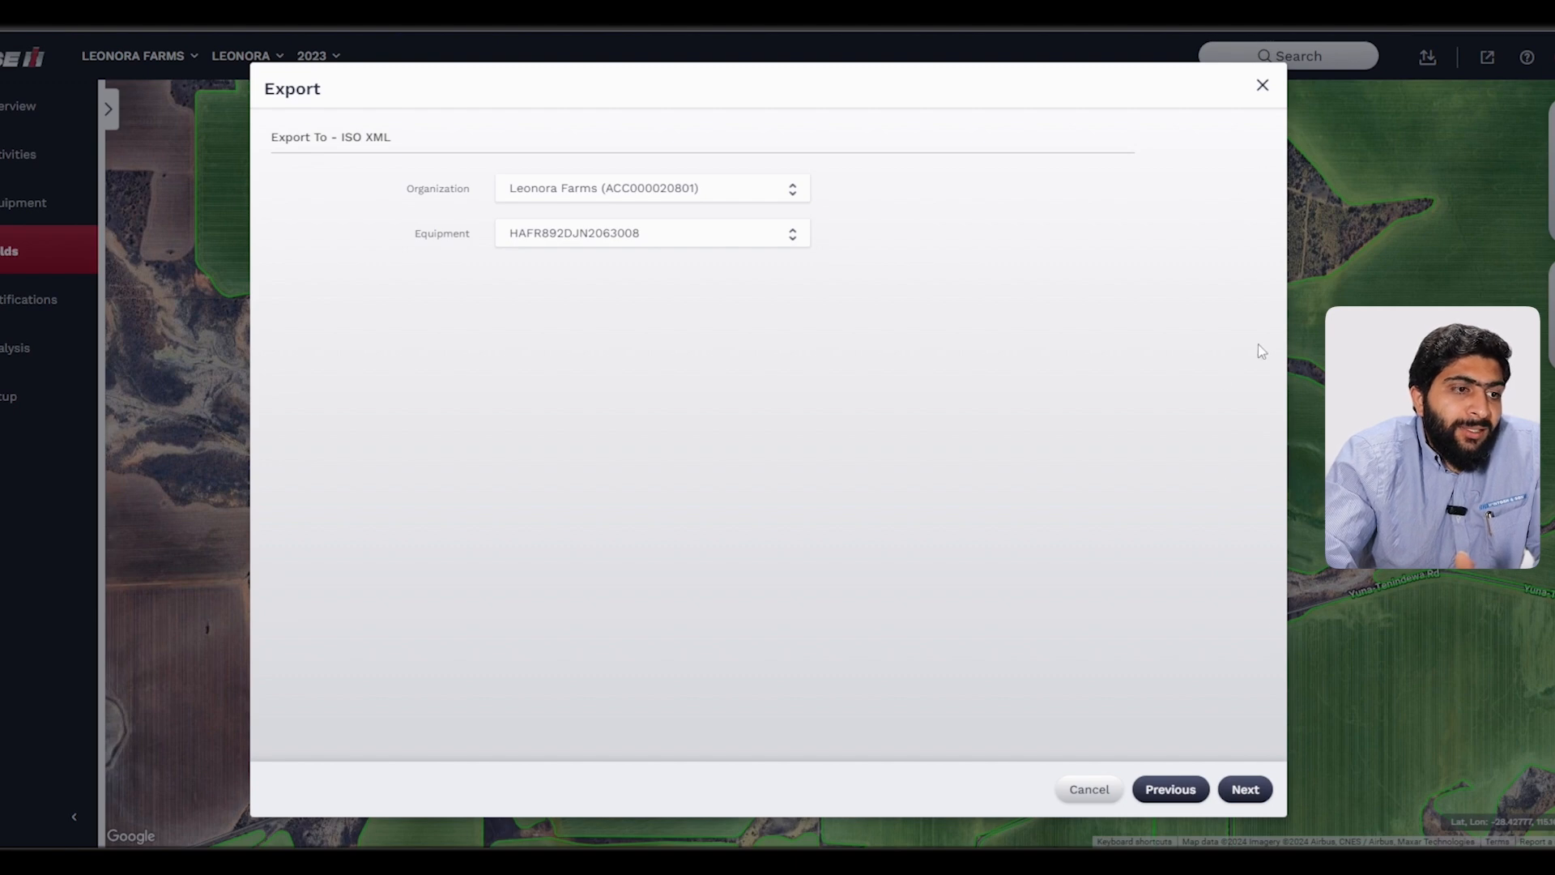
{"action": "left_click", "coordinate": [1242, 787]}
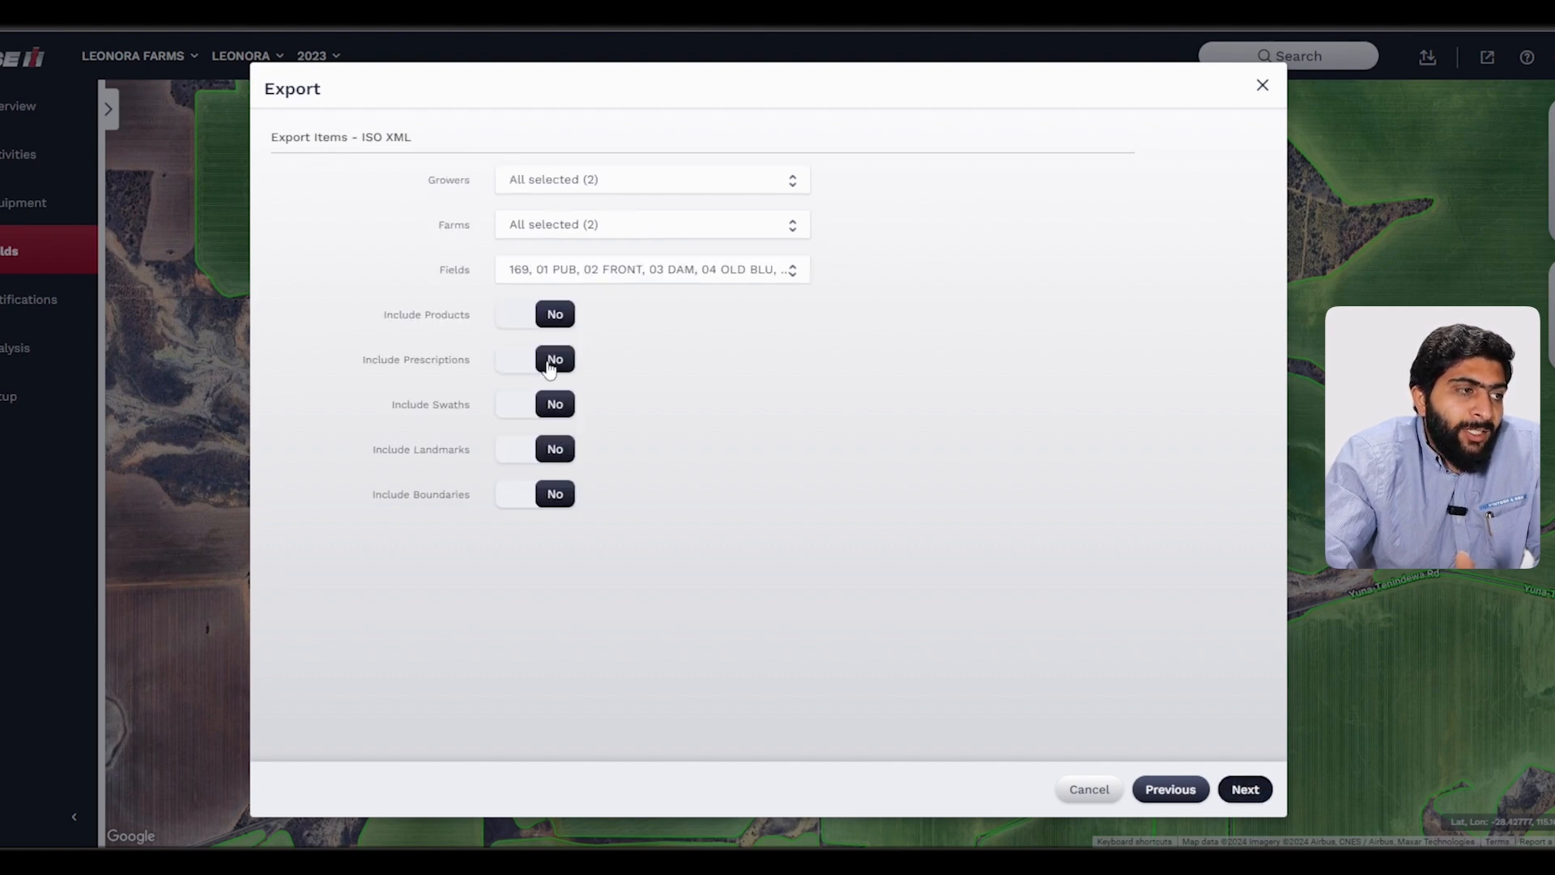
Step: Turn on Include Prescriptions and clear all prescription groups
{"action": "left_click", "coordinate": [523, 362]}
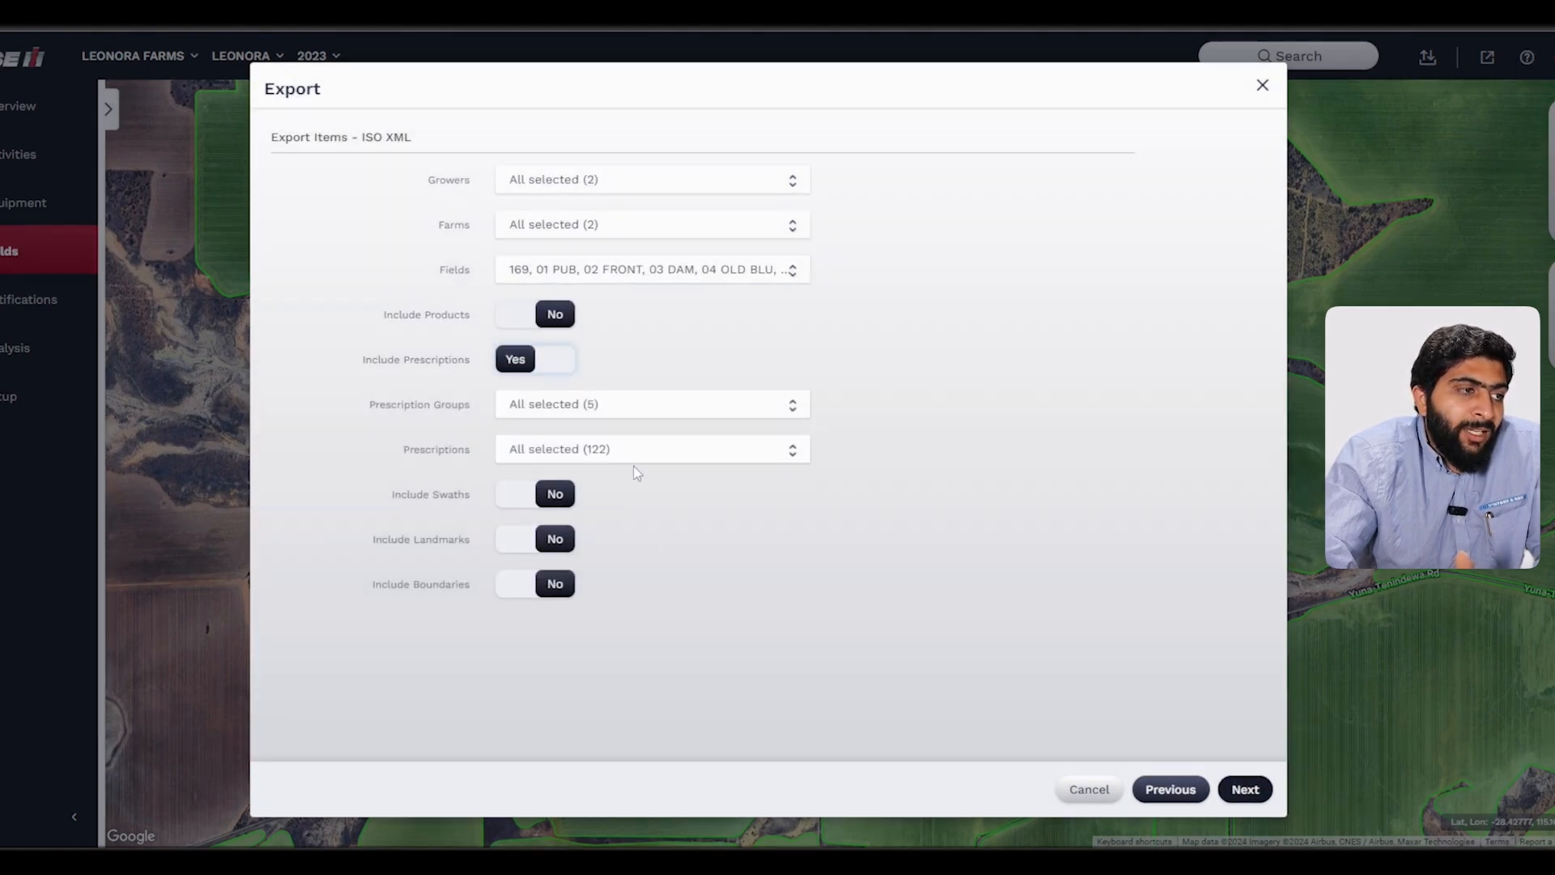
{"action": "left_click", "coordinate": [619, 450]}
{"action": "left_click", "coordinate": [596, 402]}
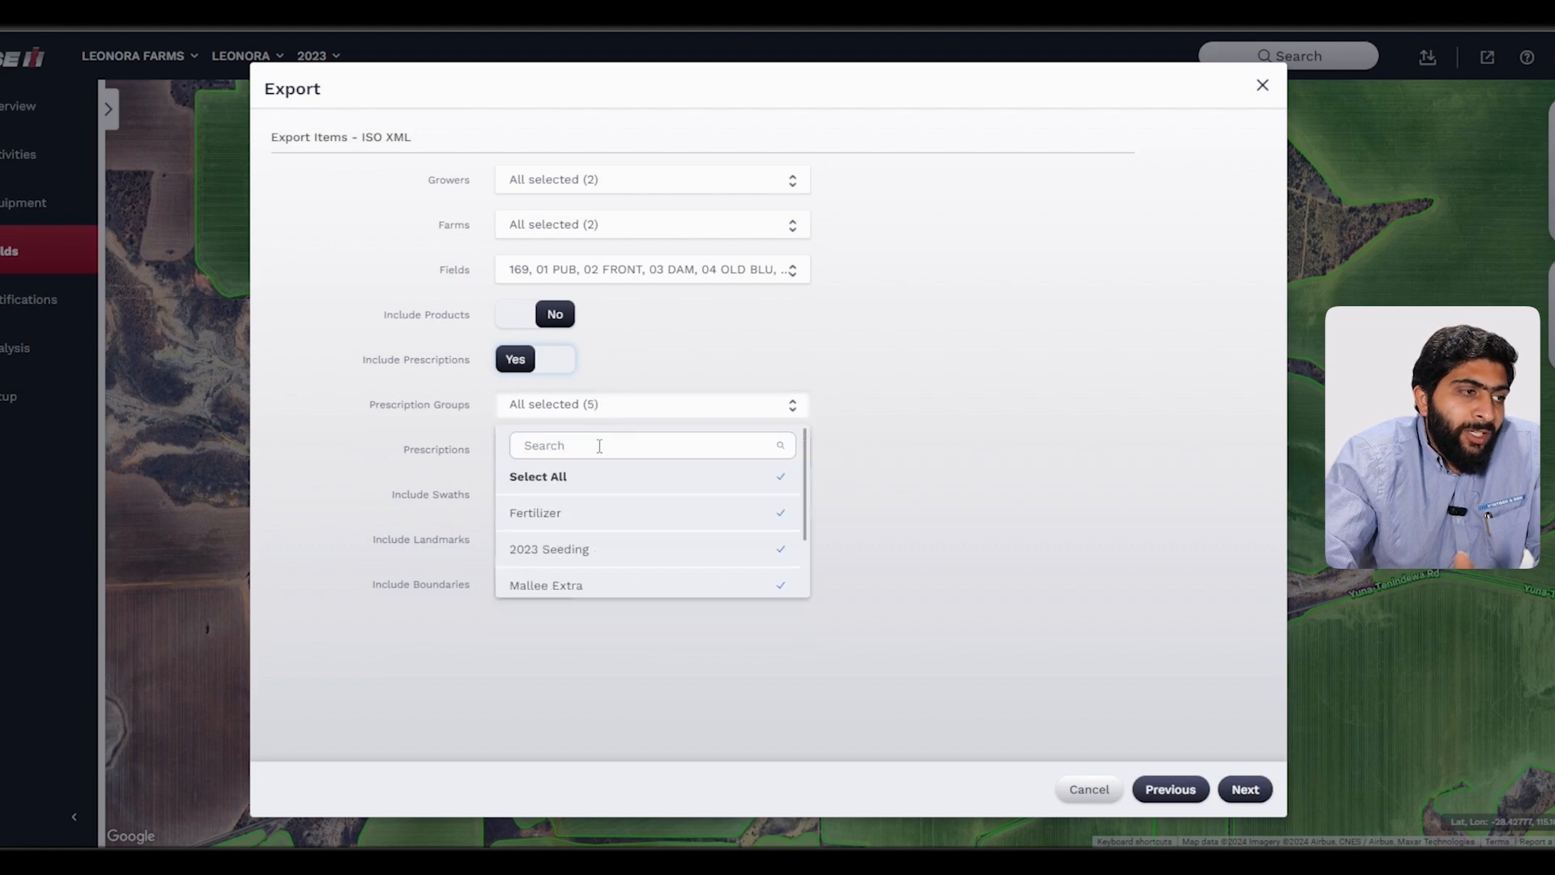
{"action": "left_click", "coordinate": [595, 488]}
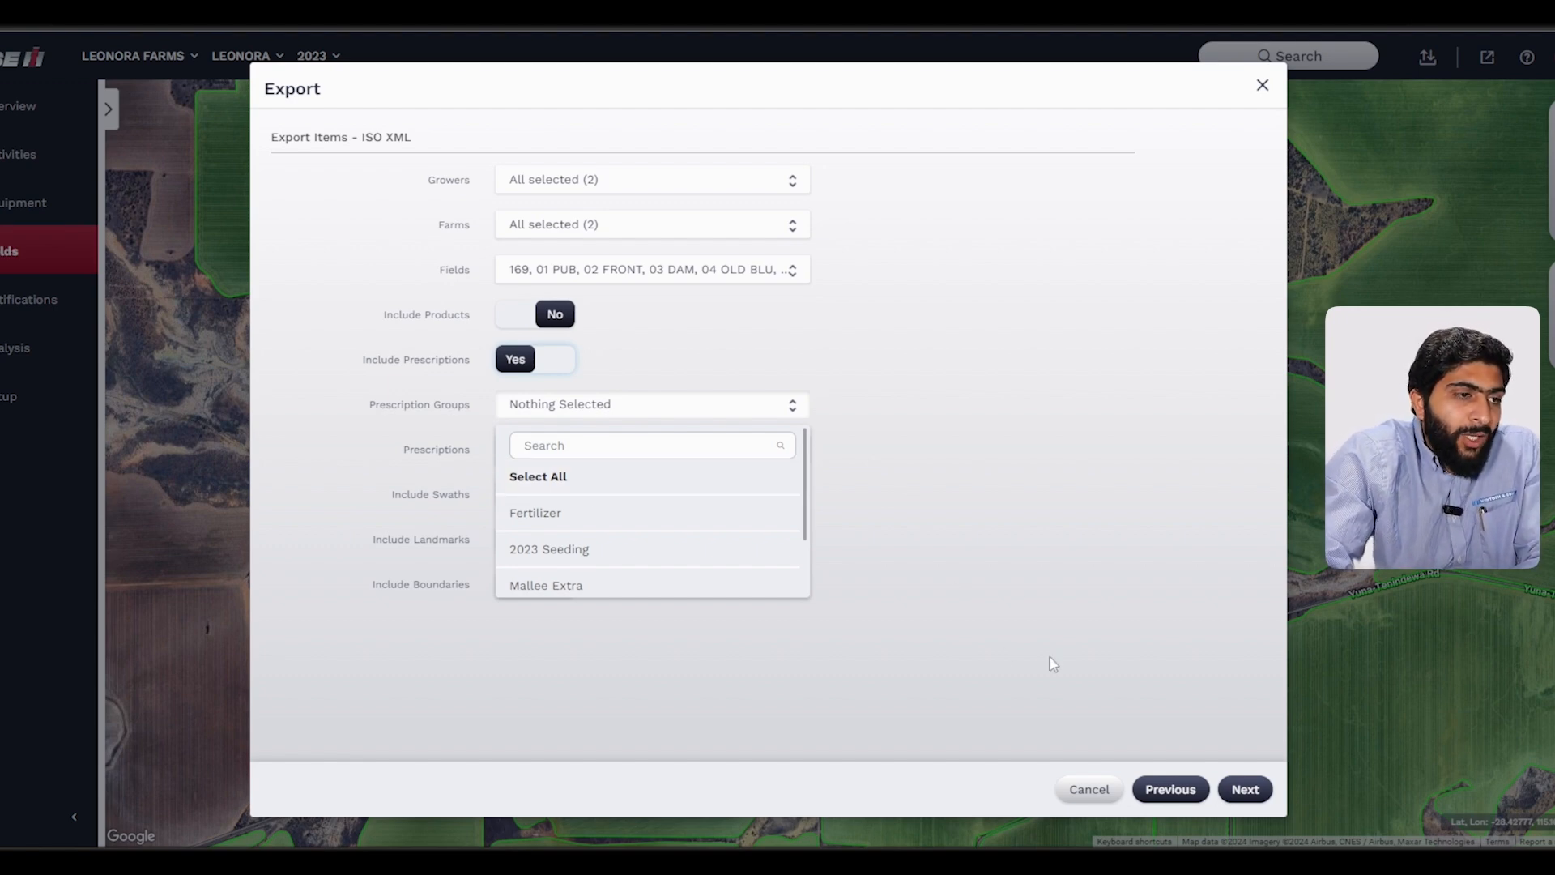
Step: Cancel the export wizard and confirm closing it
{"action": "left_click", "coordinate": [1091, 791]}
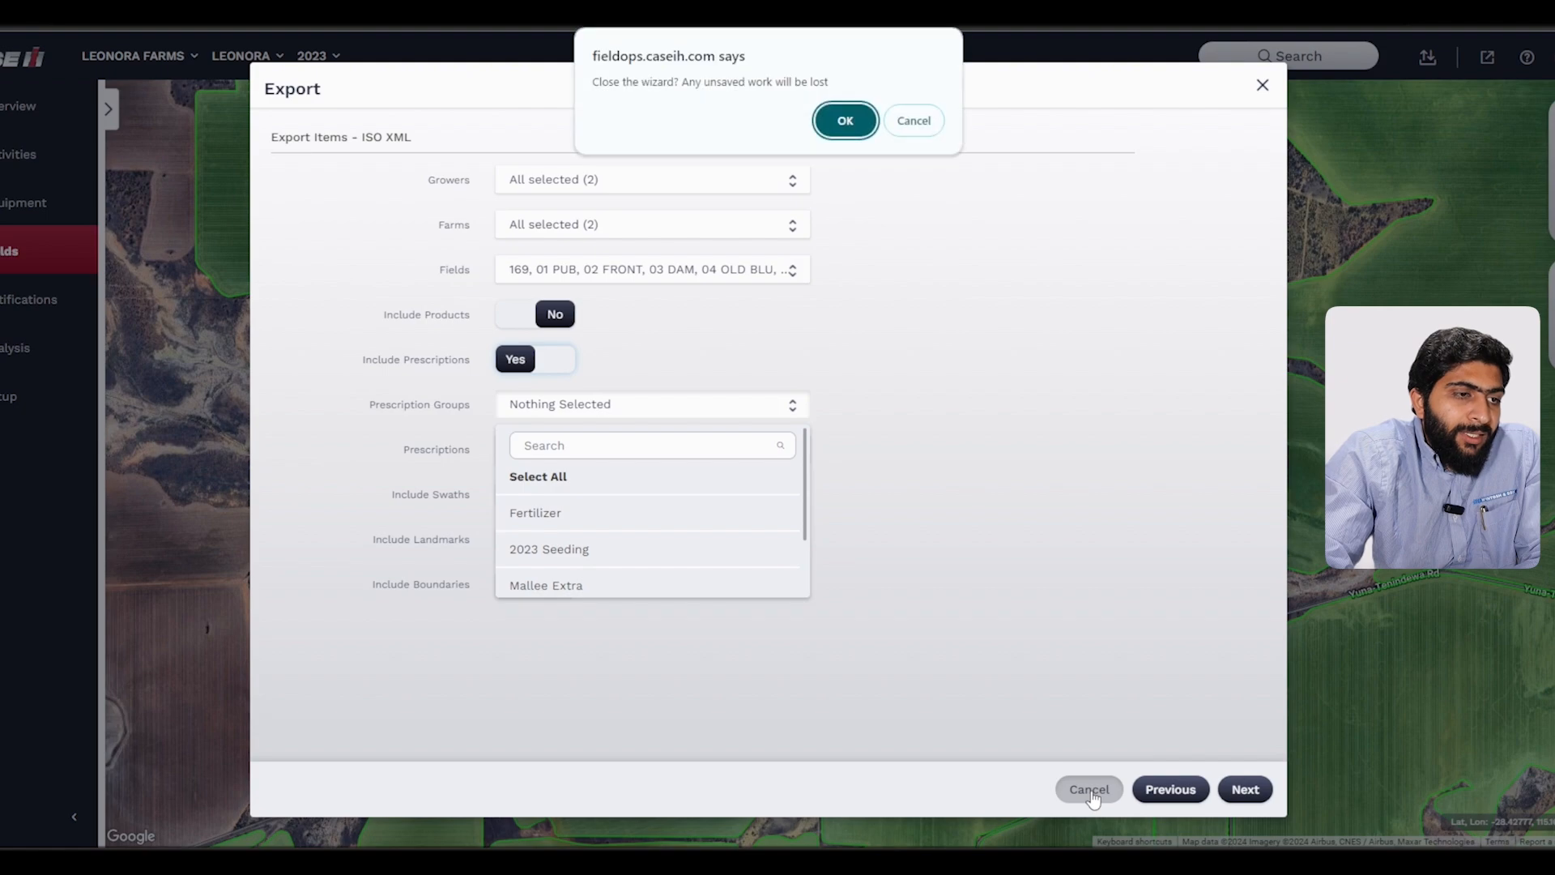
{"action": "left_click", "coordinate": [843, 119]}
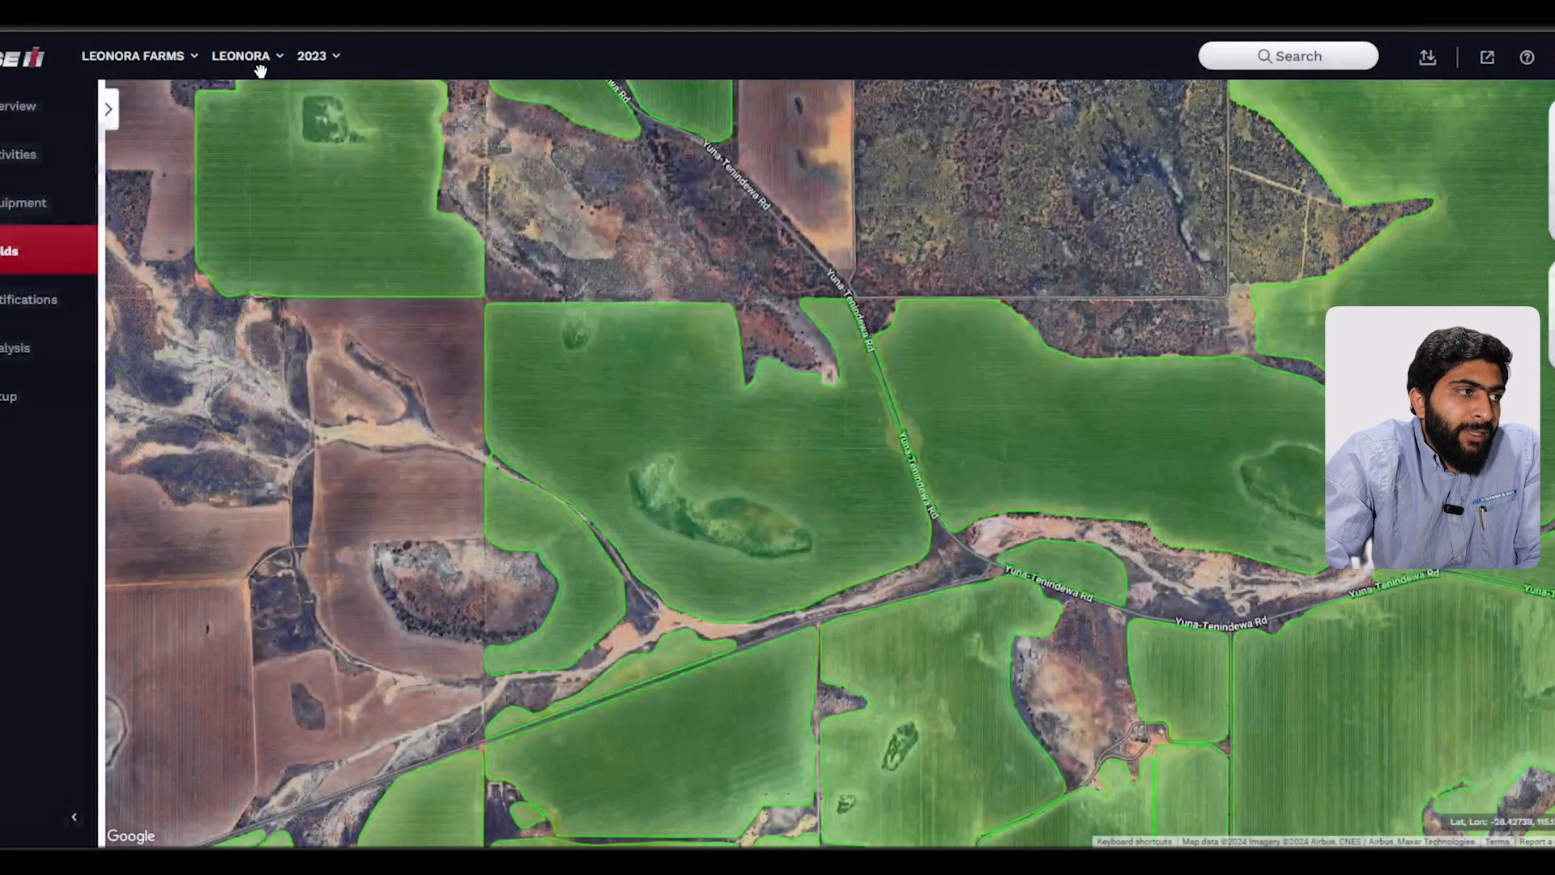
Step: Switch the season filter to 2024
{"action": "left_click", "coordinate": [312, 56]}
{"action": "left_click", "coordinate": [337, 160]}
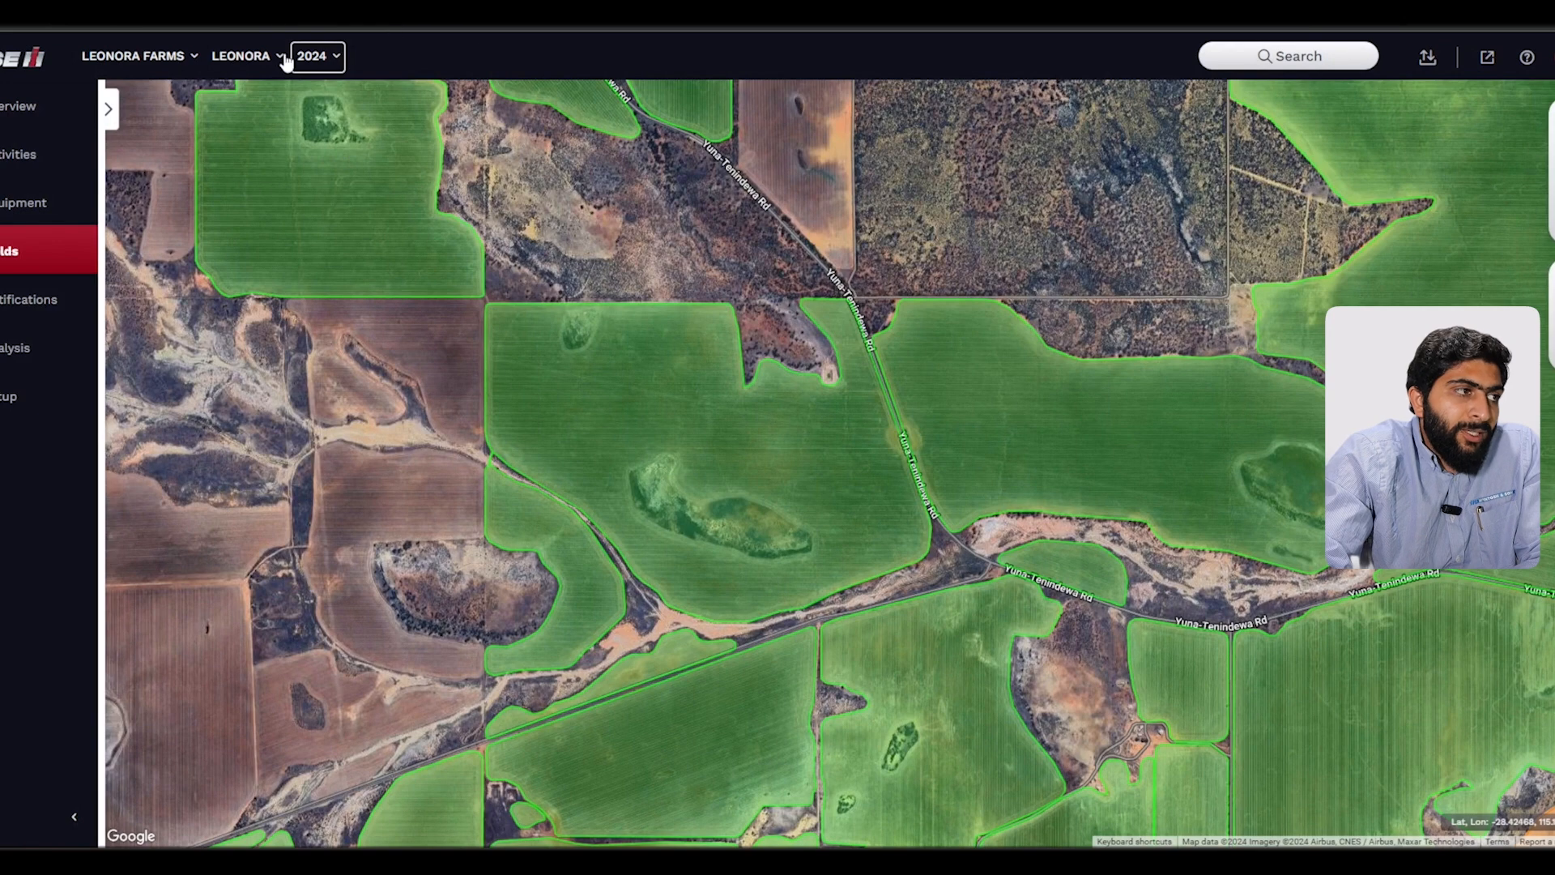
{"action": "left_click", "coordinate": [315, 58]}
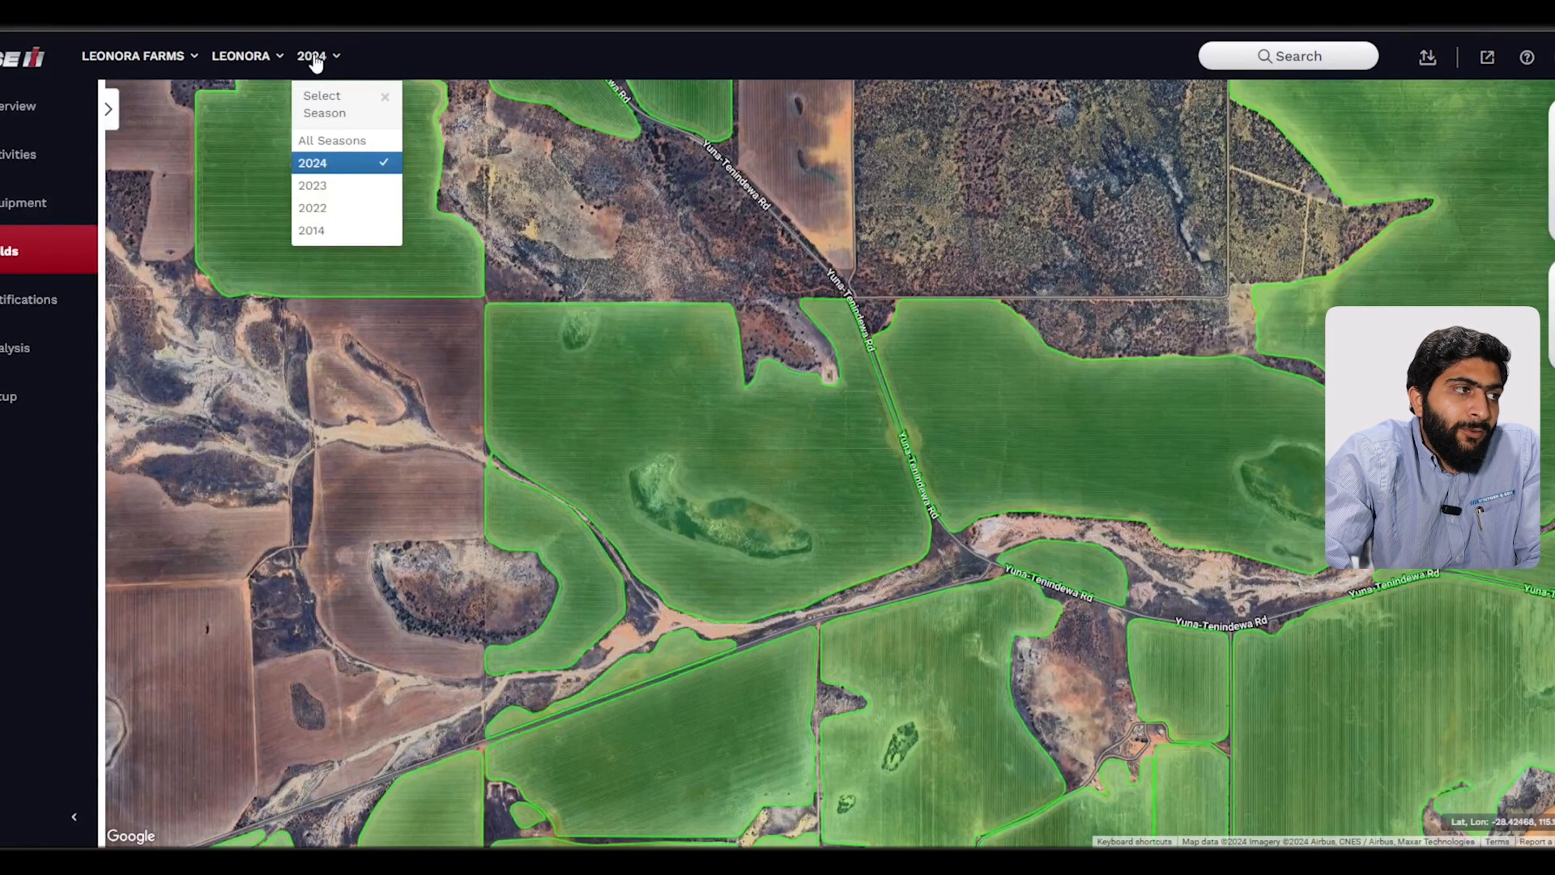
{"action": "left_click", "coordinate": [818, 58]}
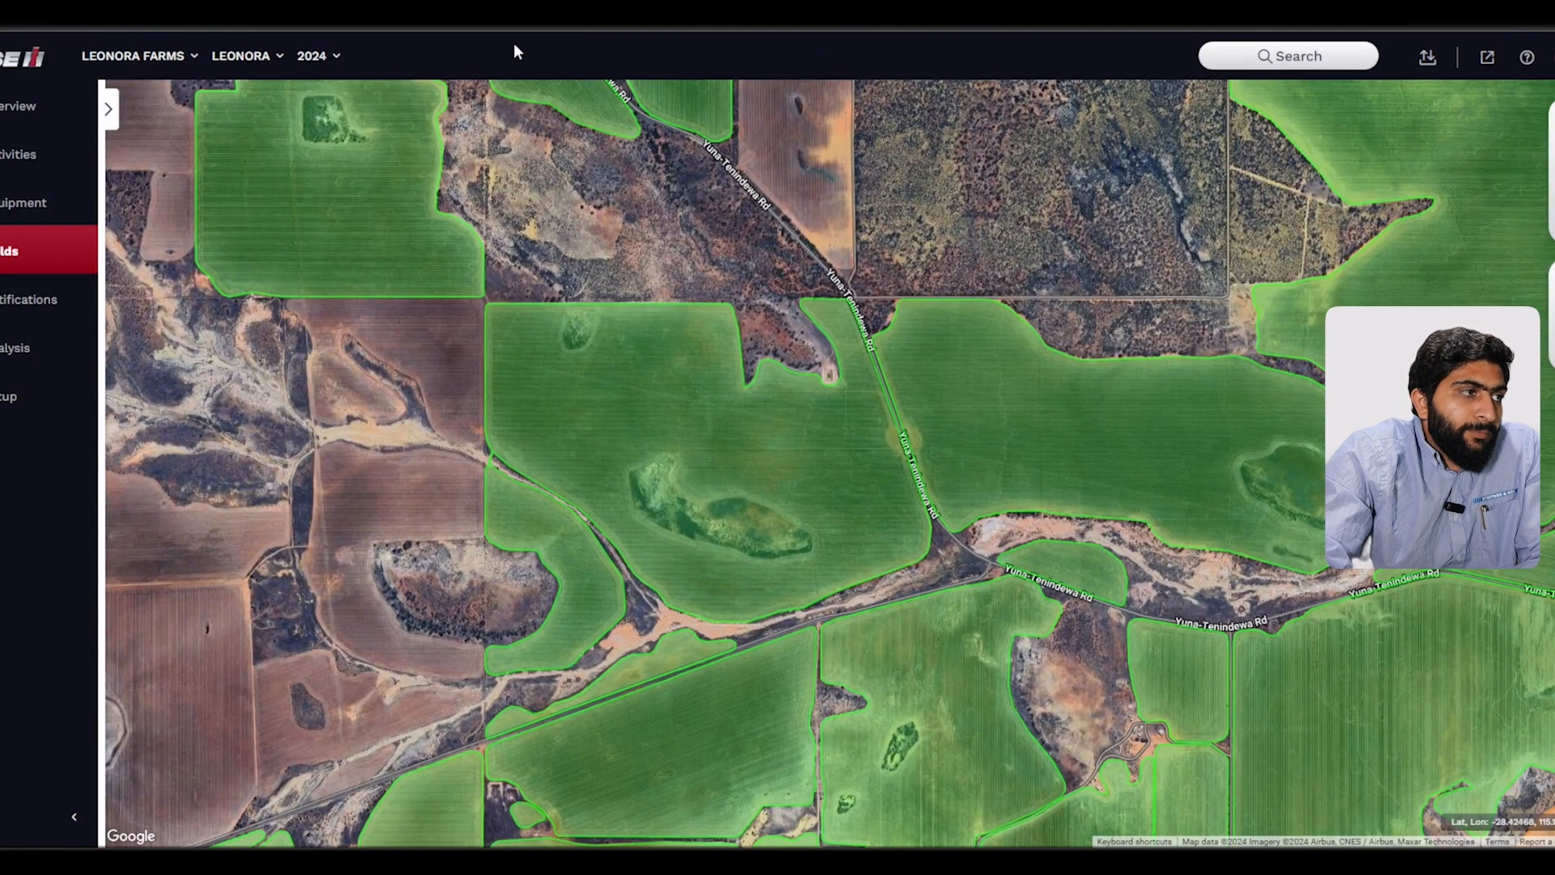
Step: Set the season filter back to All Seasons
{"action": "left_click", "coordinate": [328, 59]}
{"action": "left_click", "coordinate": [327, 141]}
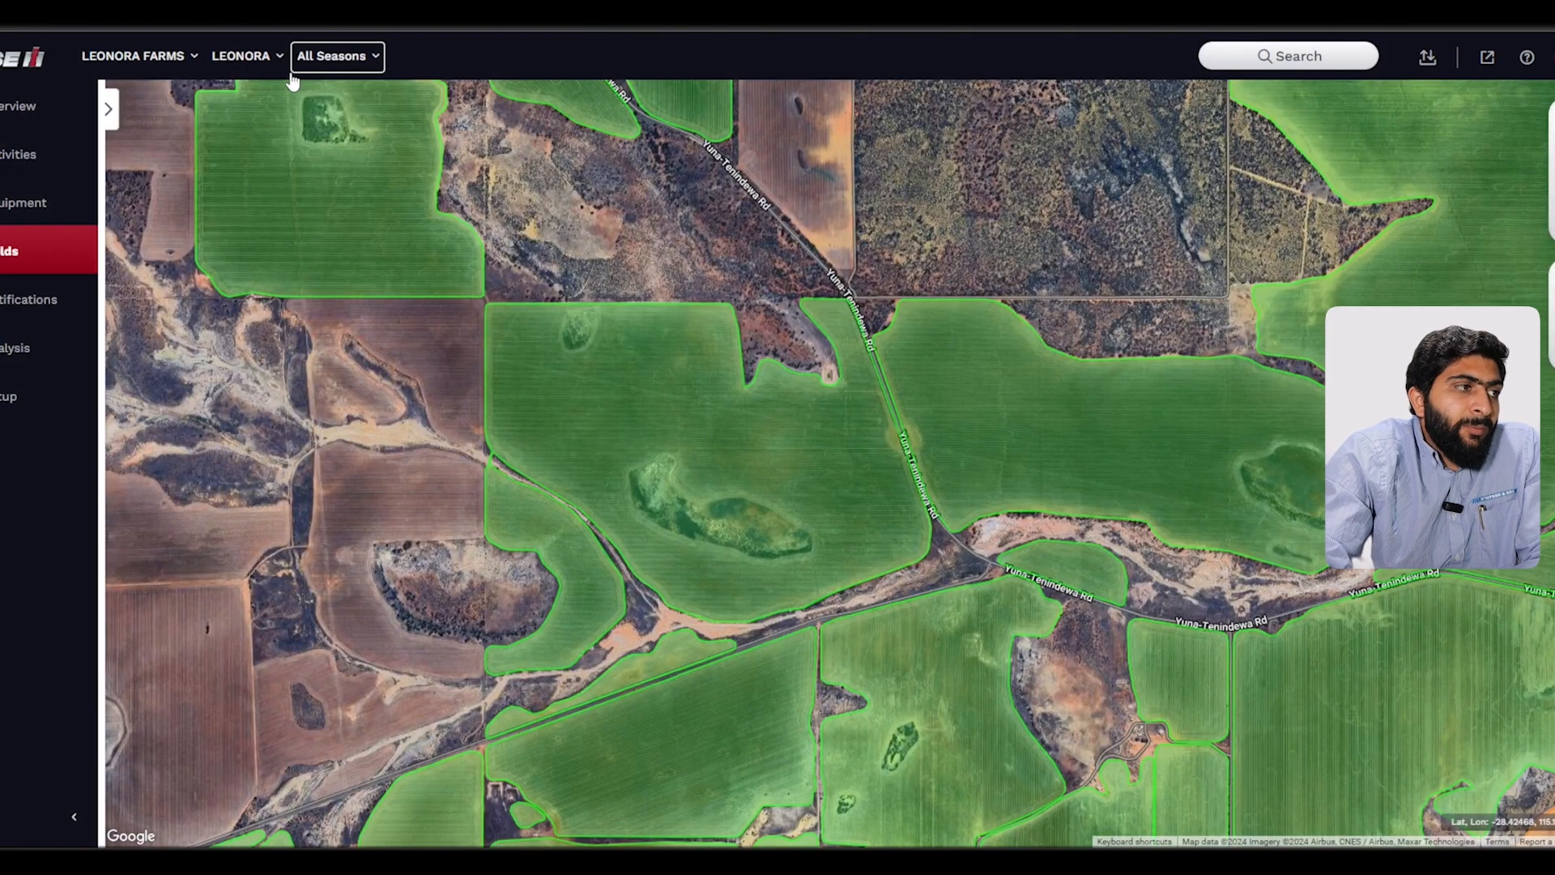
Step: Start a new ISO XML export with Send to Equipment as the destination
{"action": "left_click", "coordinate": [1427, 56]}
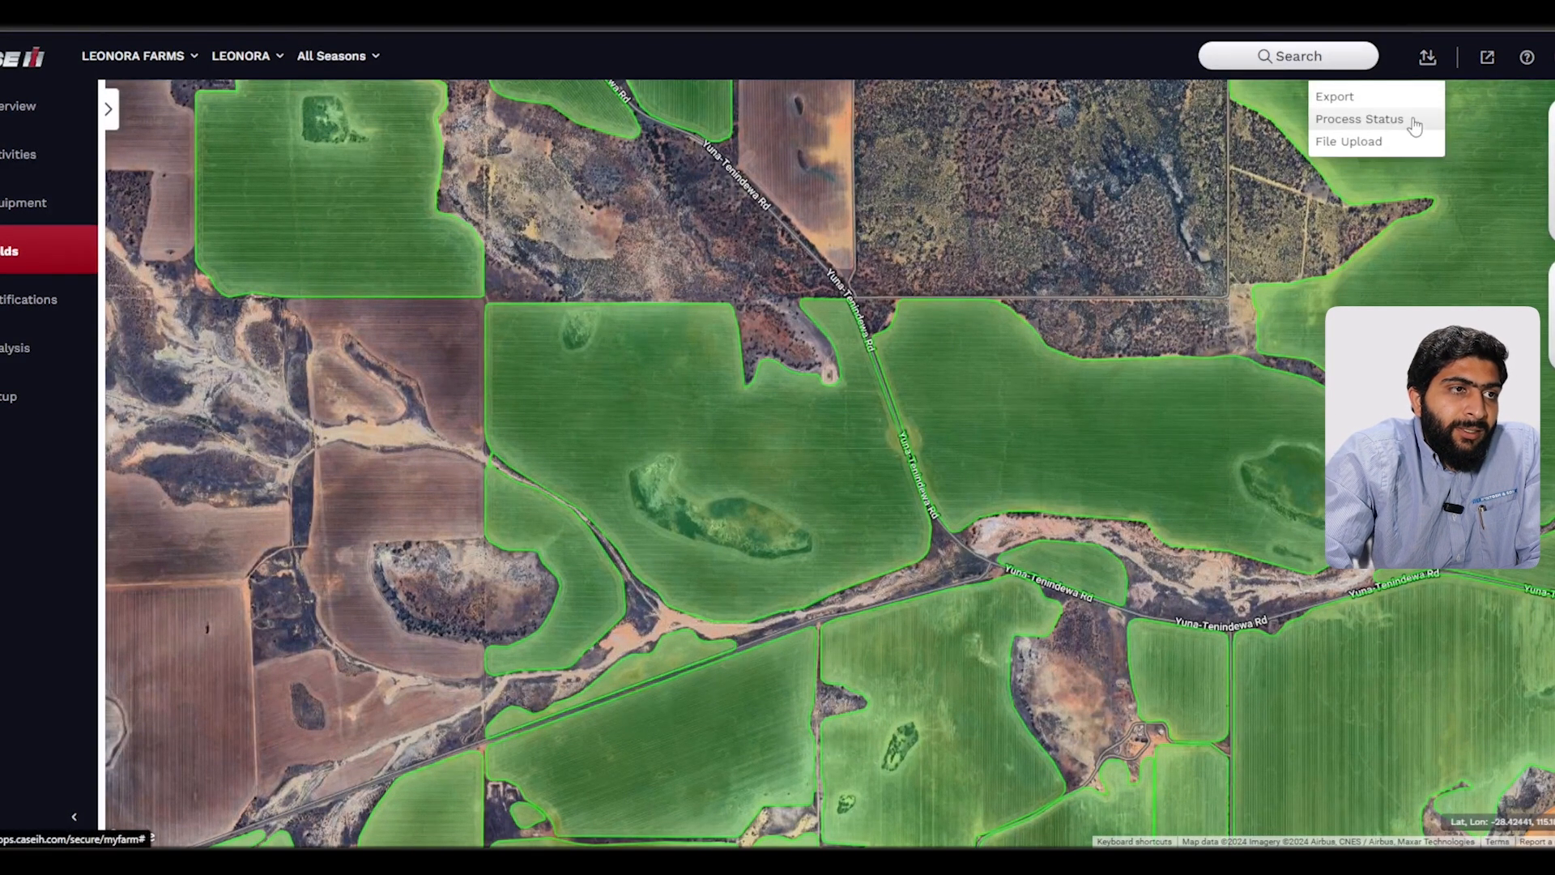
{"action": "left_click", "coordinate": [1334, 96]}
{"action": "left_click", "coordinate": [581, 181]}
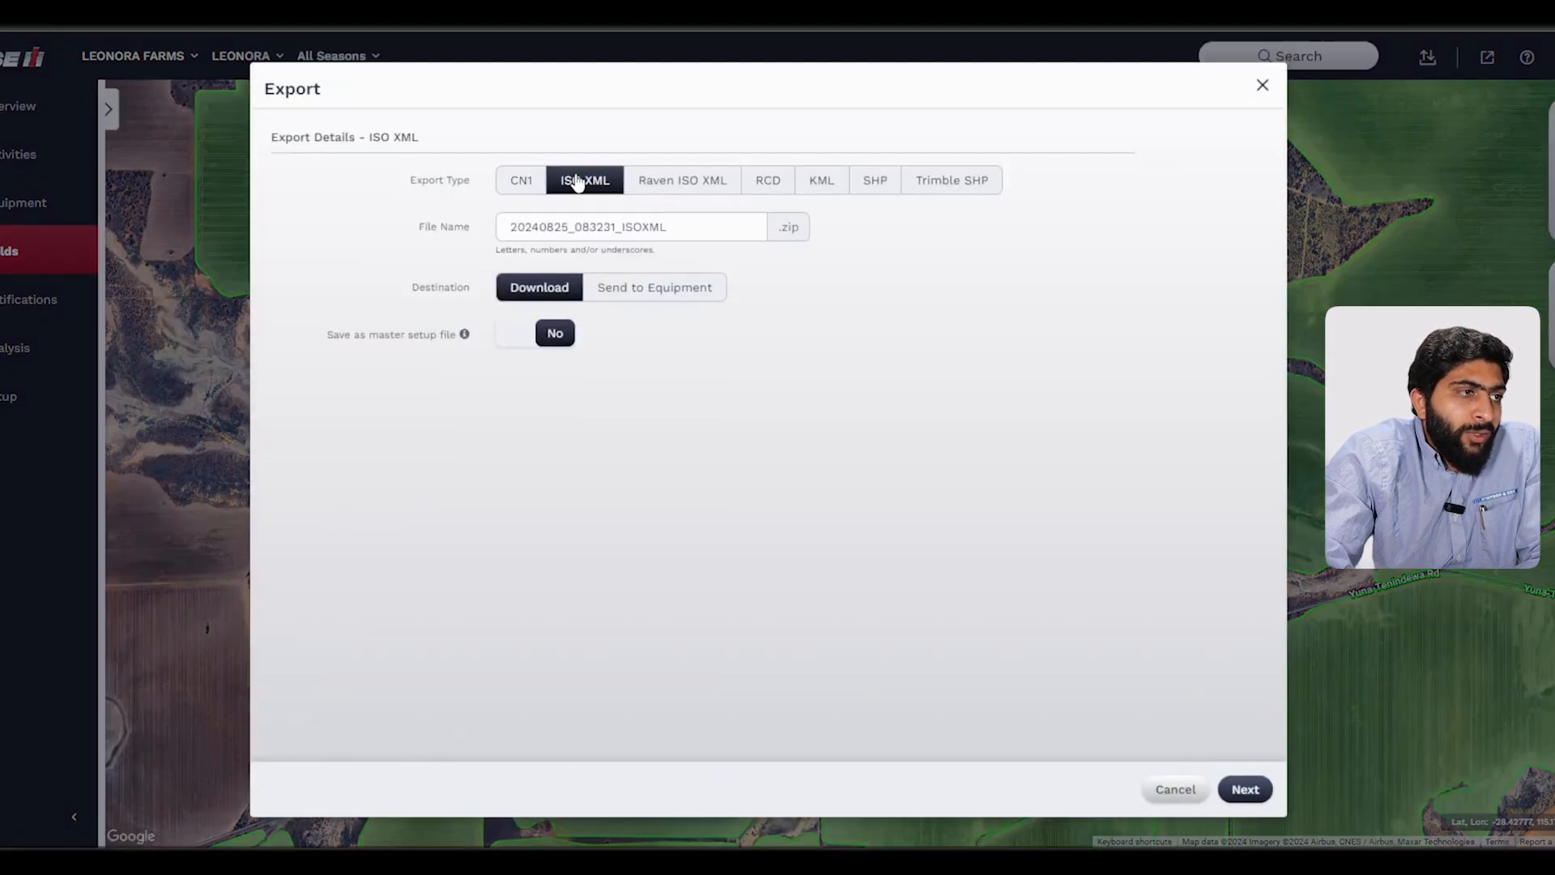
{"action": "left_click", "coordinate": [648, 304]}
{"action": "left_click", "coordinate": [1245, 790]}
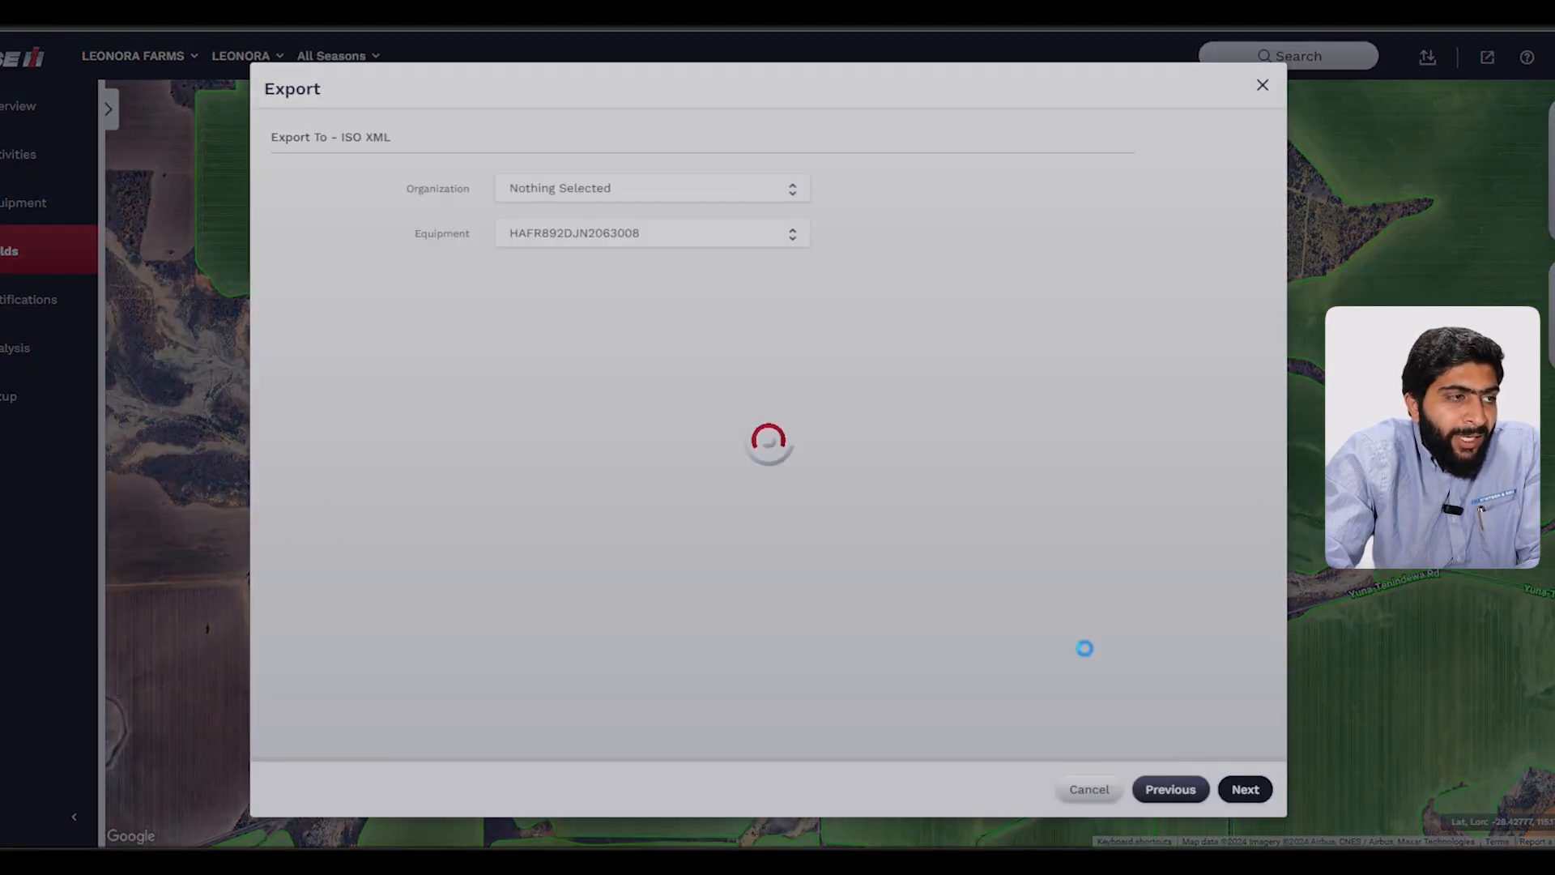
Step: Choose equipment HAFR892DJN2063008 as the export target and continue to the export items
{"action": "left_click", "coordinate": [694, 243]}
{"action": "left_click", "coordinate": [660, 379]}
{"action": "left_click", "coordinate": [979, 502]}
{"action": "left_click", "coordinate": [1245, 789]}
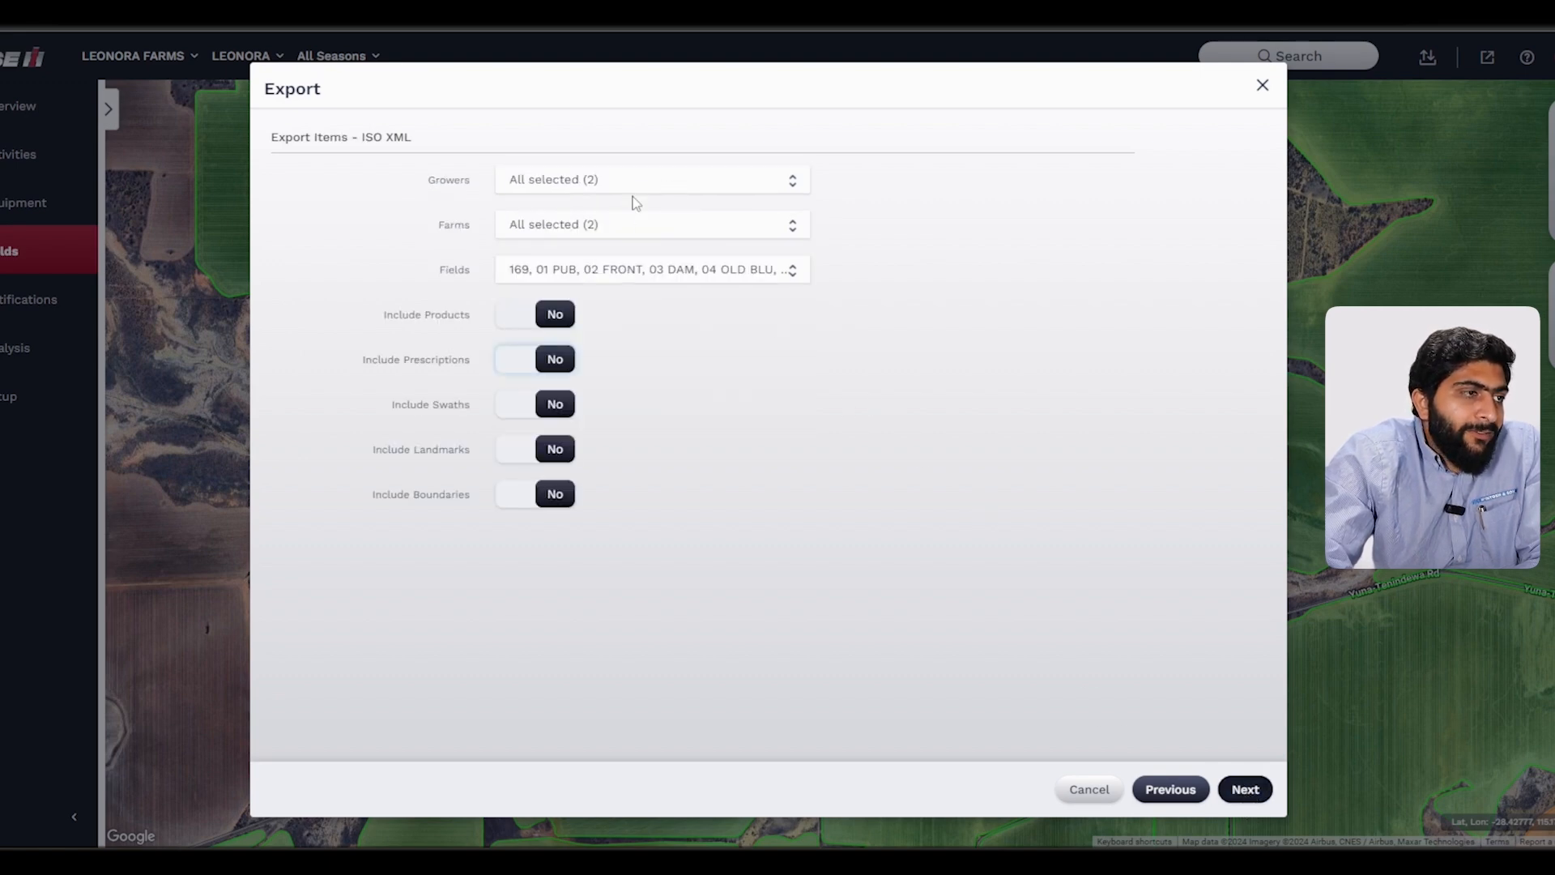
Step: Limit the growers to LEONORA FARMS and the farms to LEONORA
{"action": "left_click", "coordinate": [604, 180]}
{"action": "left_click", "coordinate": [610, 251]}
{"action": "left_click", "coordinate": [625, 322]}
{"action": "left_click", "coordinate": [690, 410]}
{"action": "left_click", "coordinate": [625, 224]}
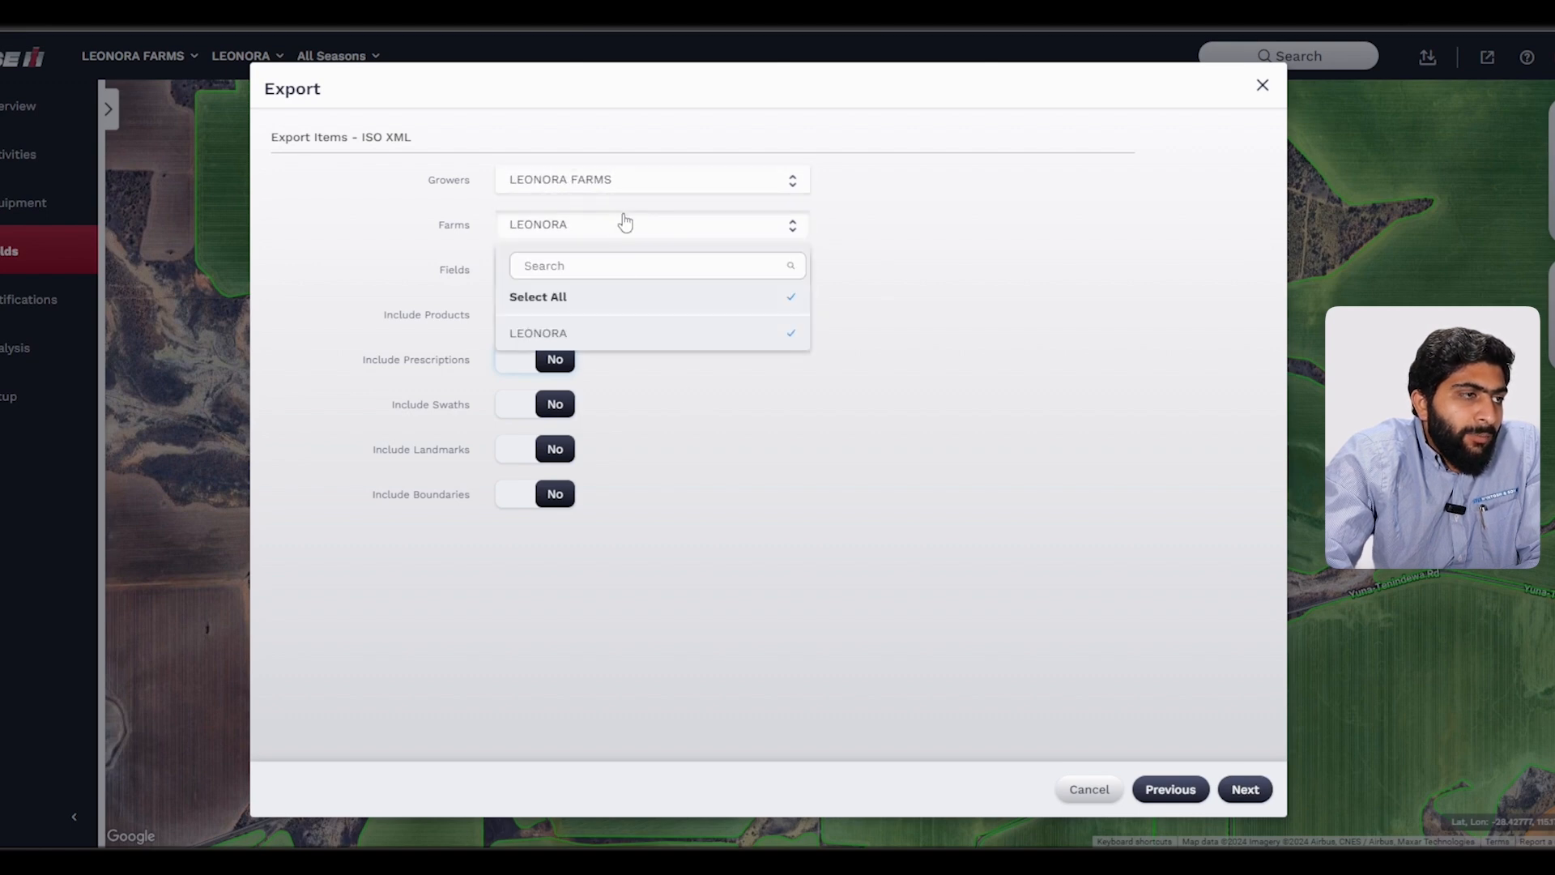
{"action": "left_click", "coordinate": [726, 389]}
Step: Search the fields for 53 and select only 53 STEVENS
{"action": "left_click", "coordinate": [657, 275]}
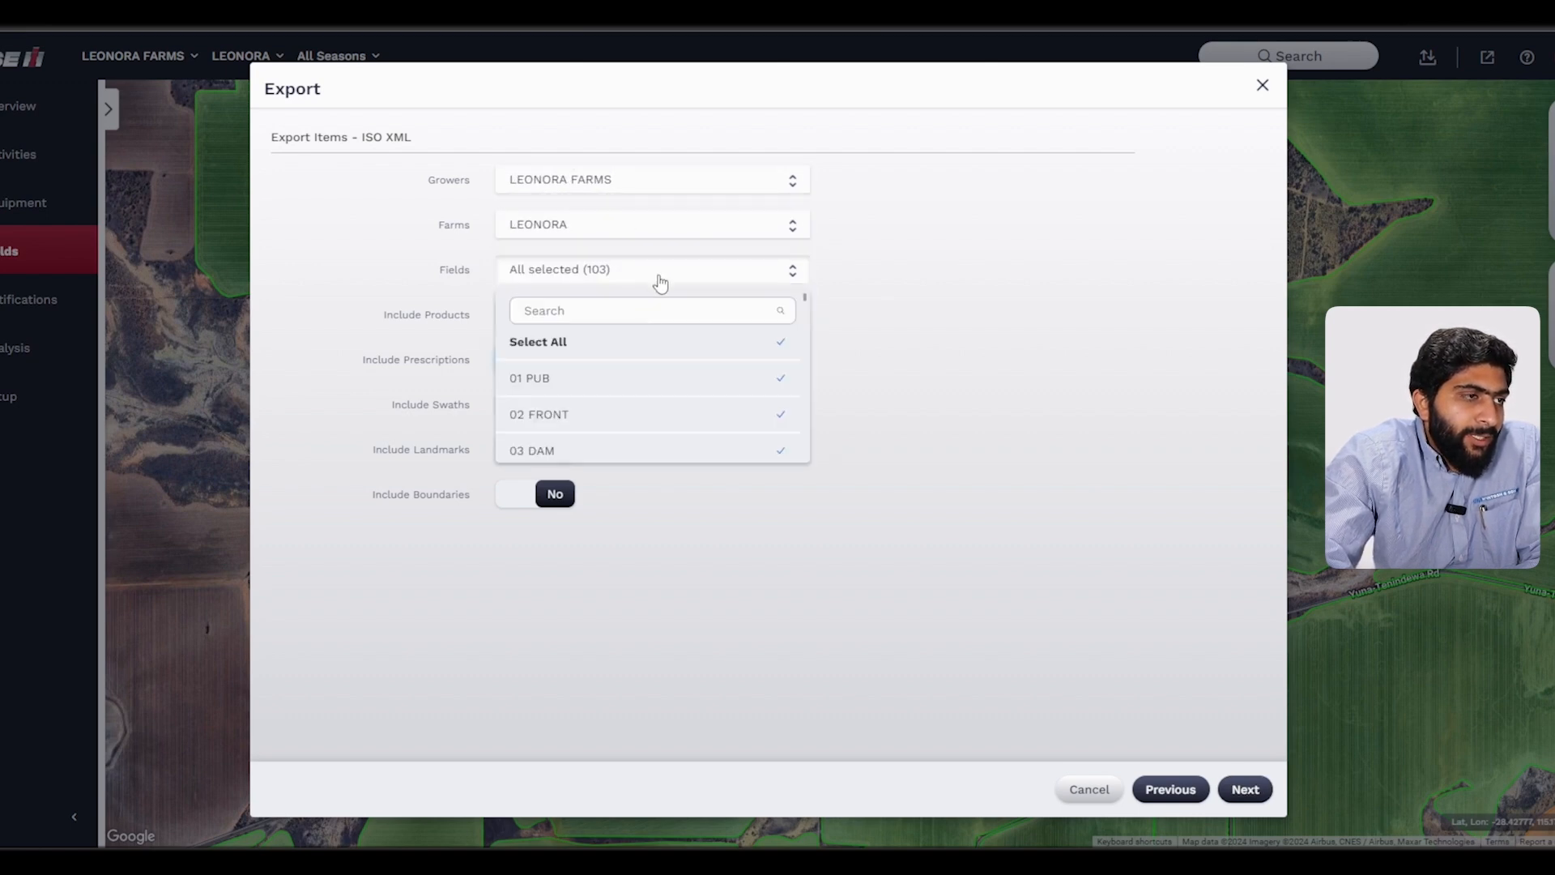
{"action": "left_click", "coordinate": [615, 271]}
{"action": "left_click", "coordinate": [587, 275]}
{"action": "left_click", "coordinate": [562, 344]}
{"action": "type", "text": "53"}
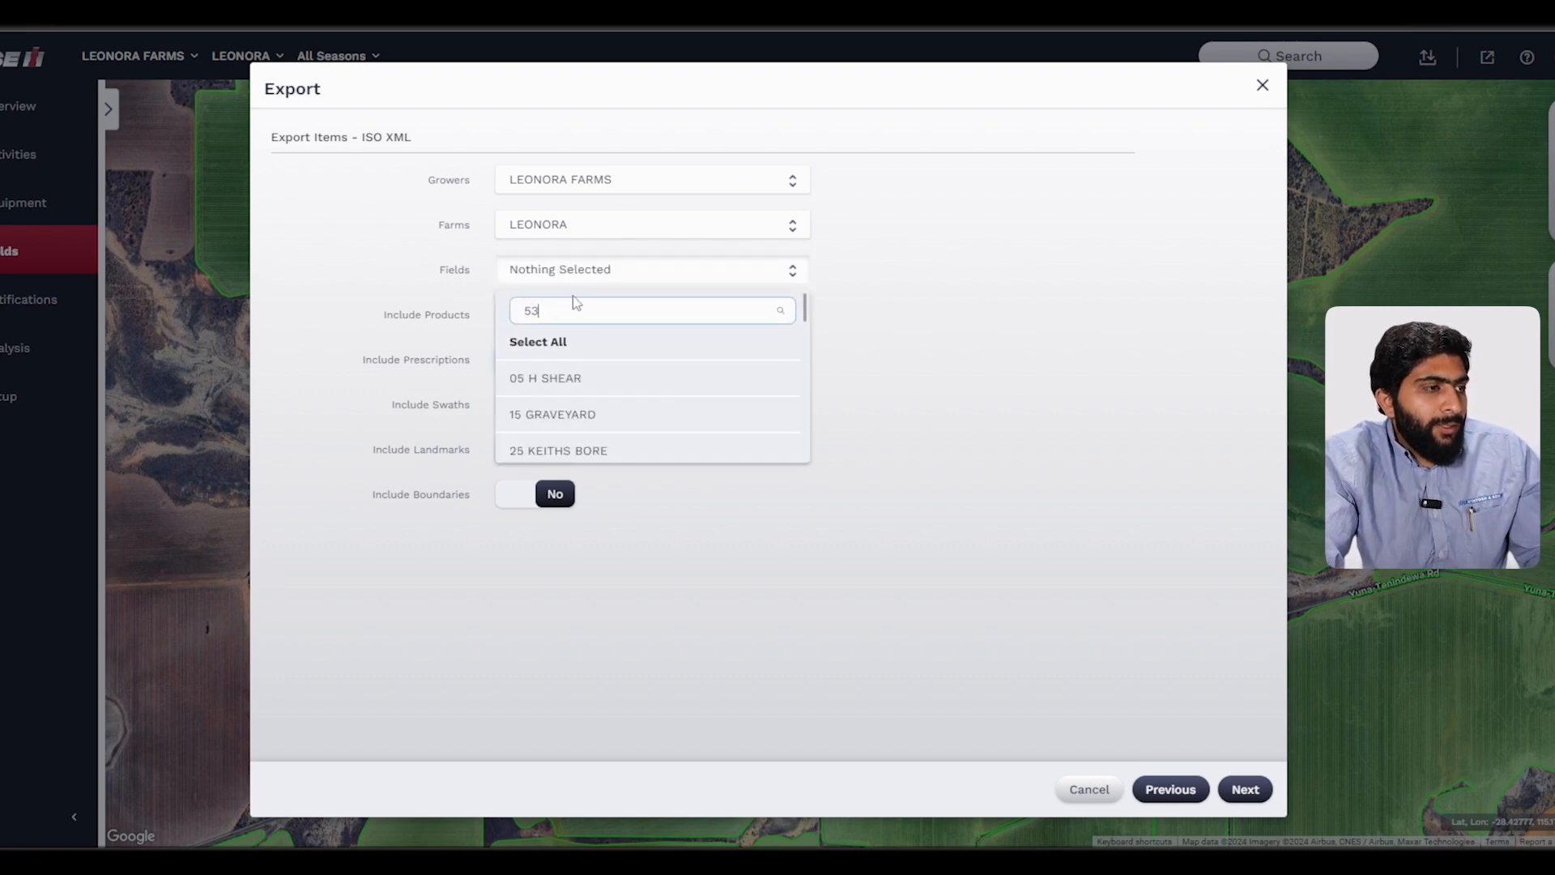
{"action": "left_click", "coordinate": [622, 379]}
{"action": "left_click", "coordinate": [624, 468]}
Step: Turn on Include Products and restrict the product types to Seed only
{"action": "left_click", "coordinate": [520, 314]}
{"action": "left_click", "coordinate": [552, 365]}
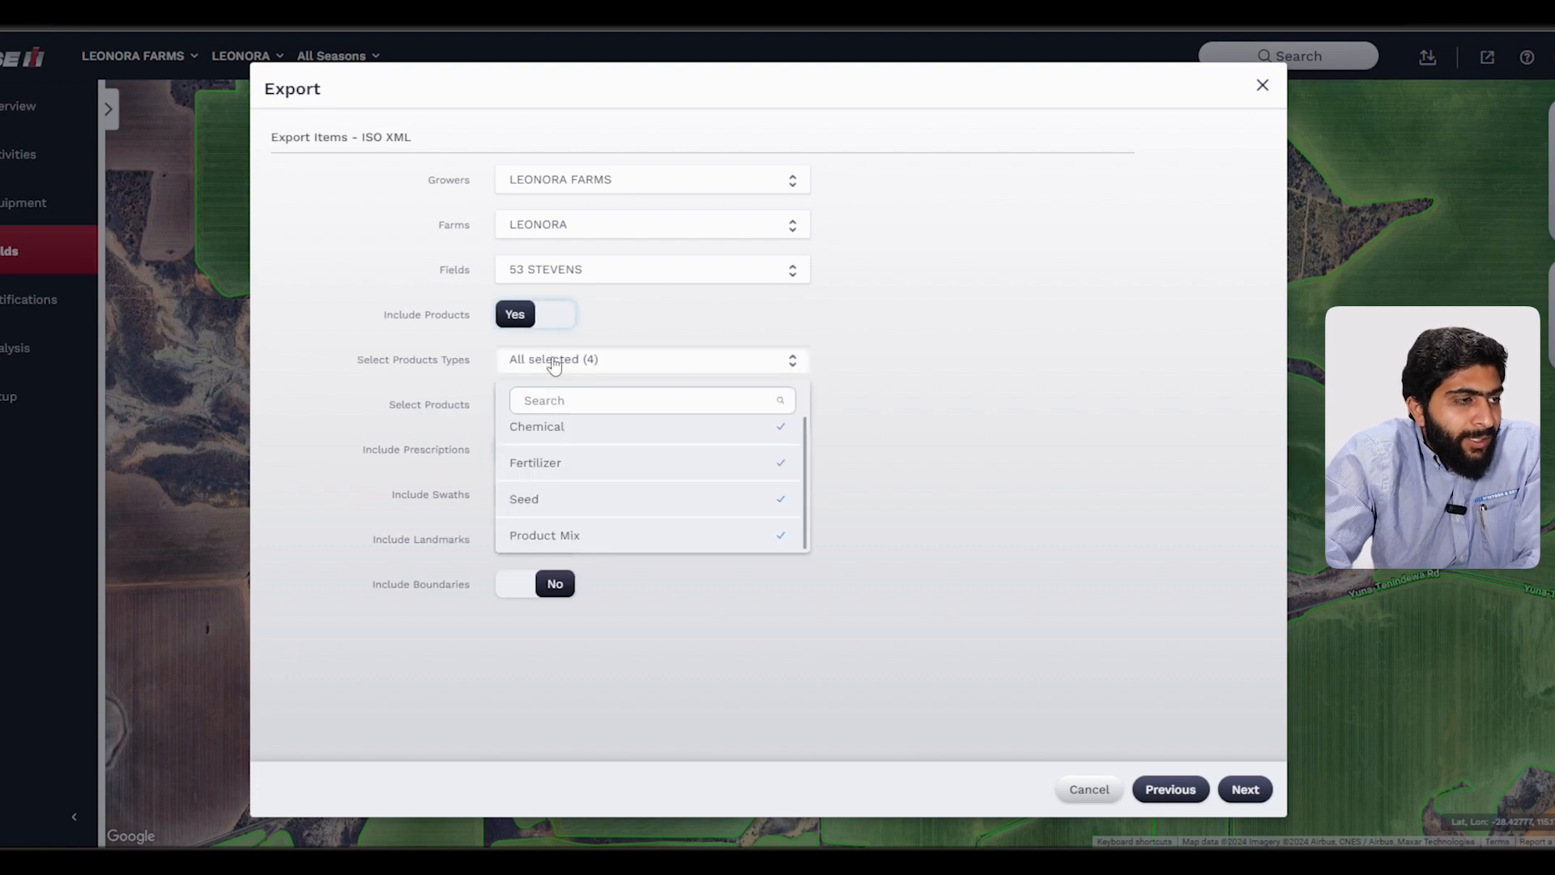
{"action": "scroll", "coordinate": [560, 446], "scroll_direction": "up", "scroll_amount": 1}
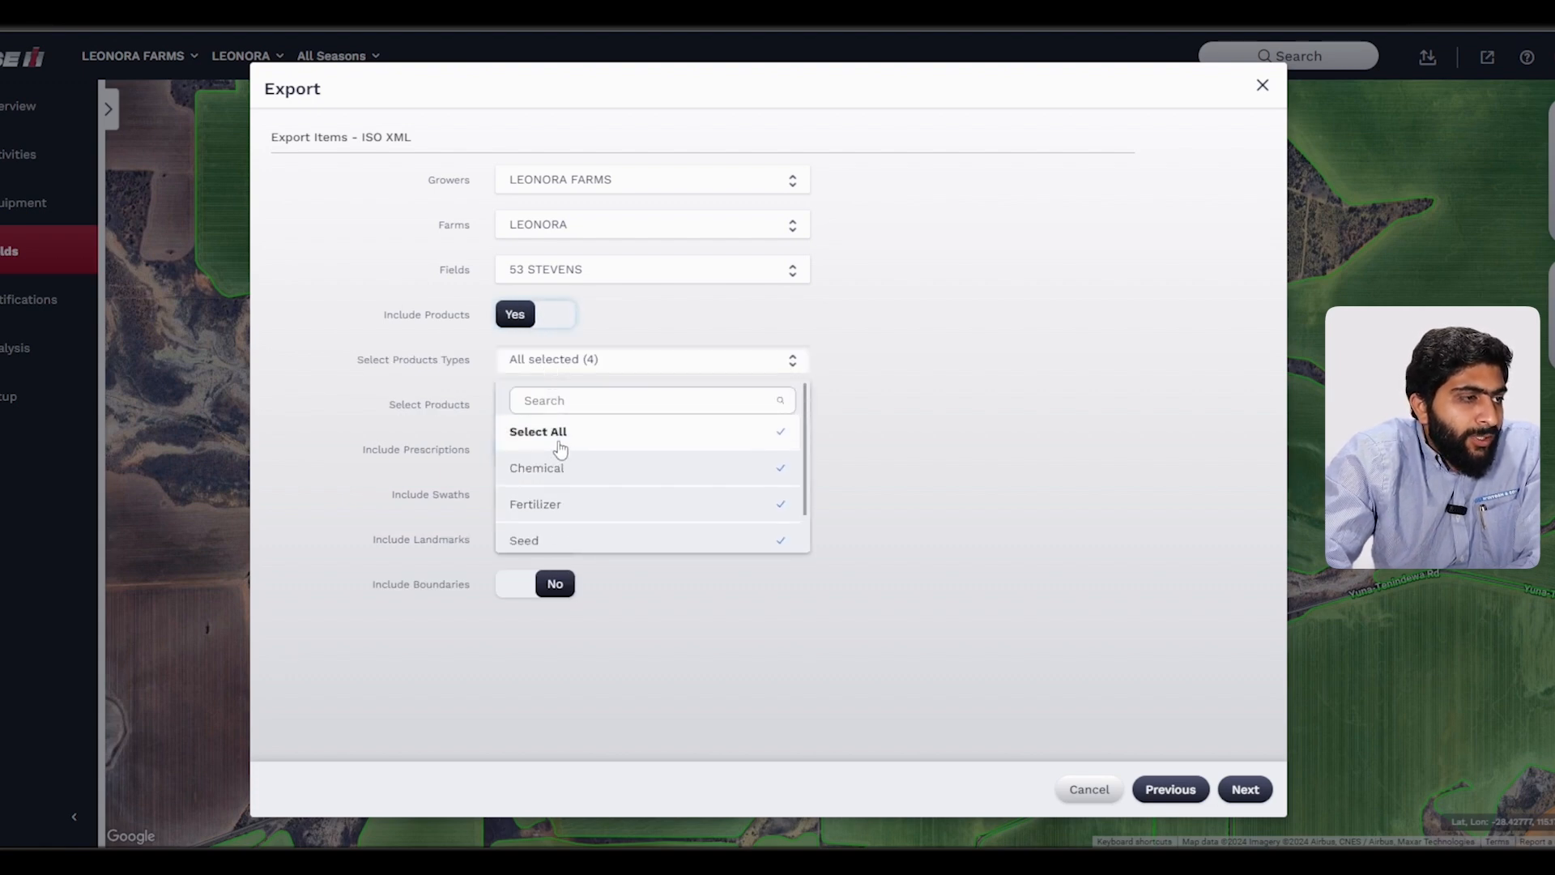
{"action": "left_click", "coordinate": [554, 437]}
{"action": "left_click", "coordinate": [566, 497]}
{"action": "left_click", "coordinate": [856, 461]}
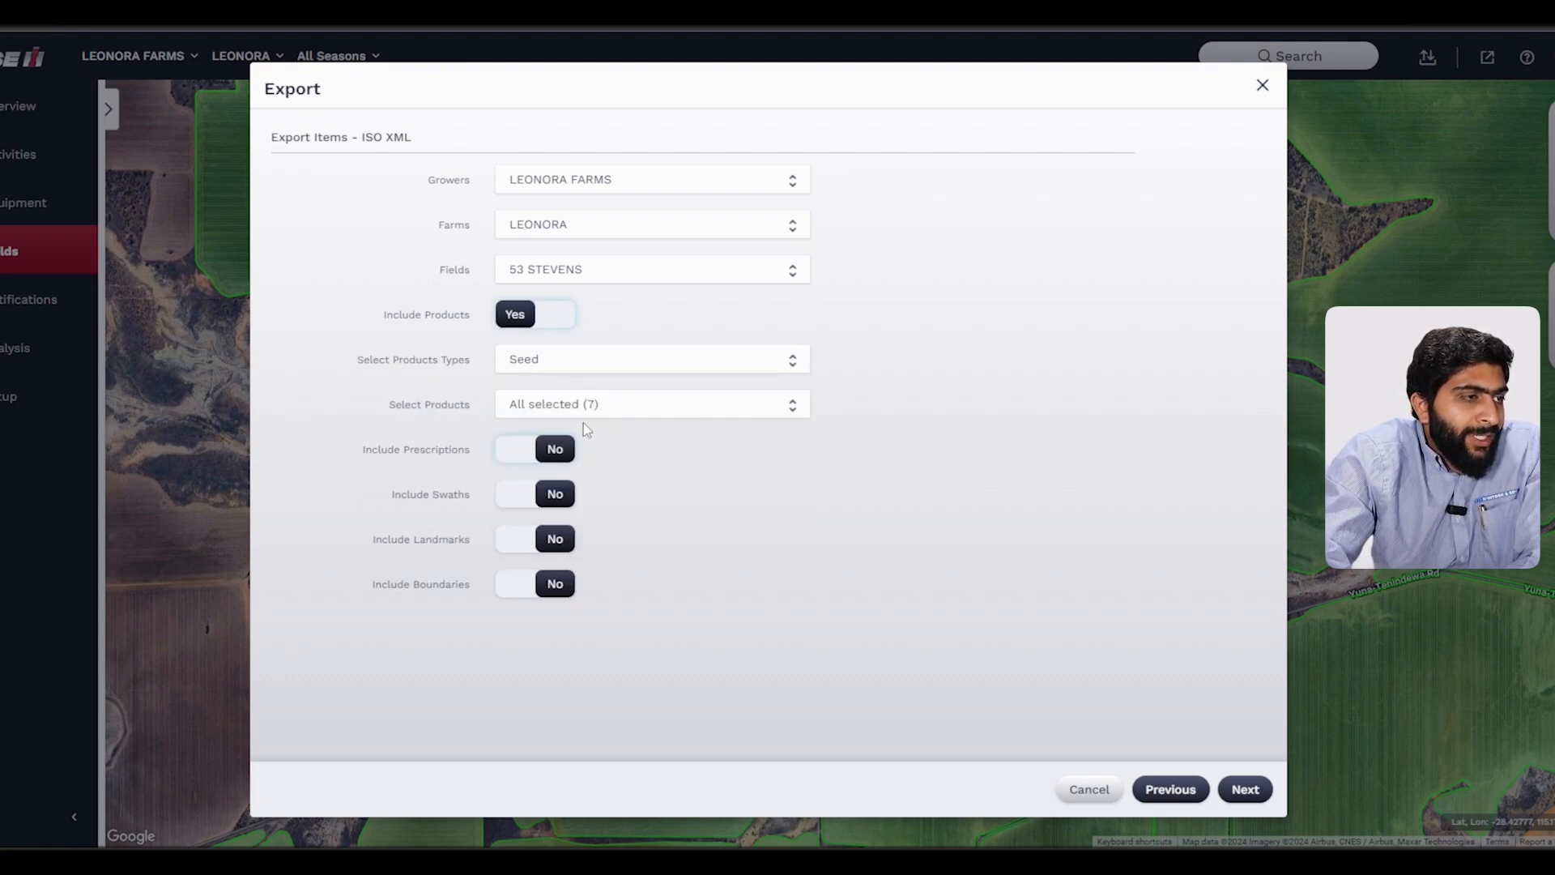
Step: Restrict the selected seed products to Canola - GM only
{"action": "left_click", "coordinate": [586, 408]}
{"action": "left_click", "coordinate": [594, 576]}
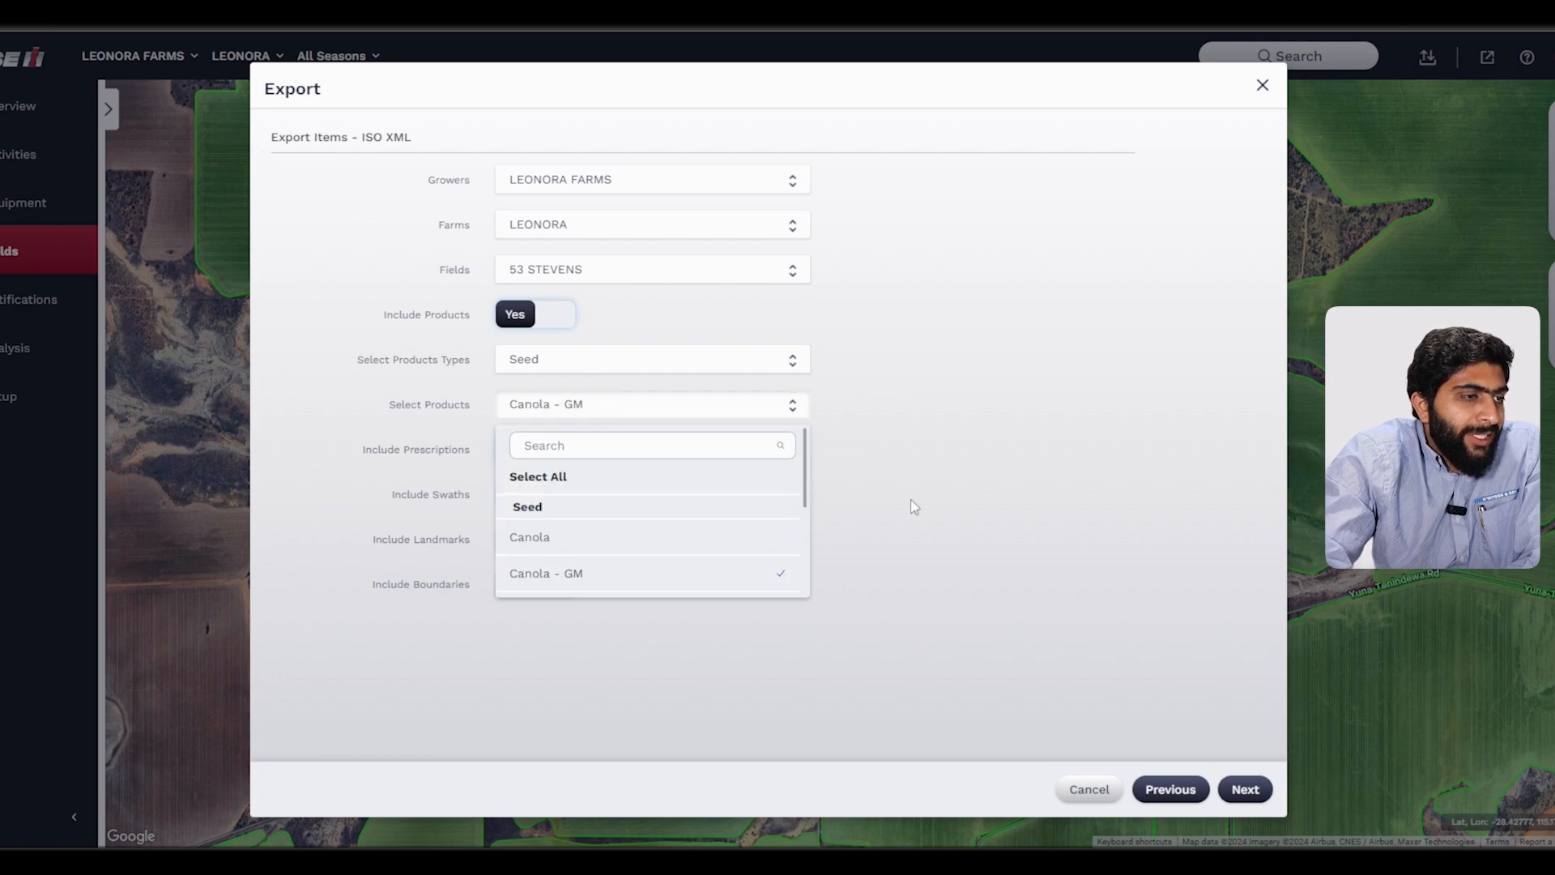
{"action": "left_click", "coordinate": [910, 507]}
Step: Turn on Include Prescriptions, keep both FieldOps How to prescriptions selected, and continue to the export preview
{"action": "left_click", "coordinate": [508, 451]}
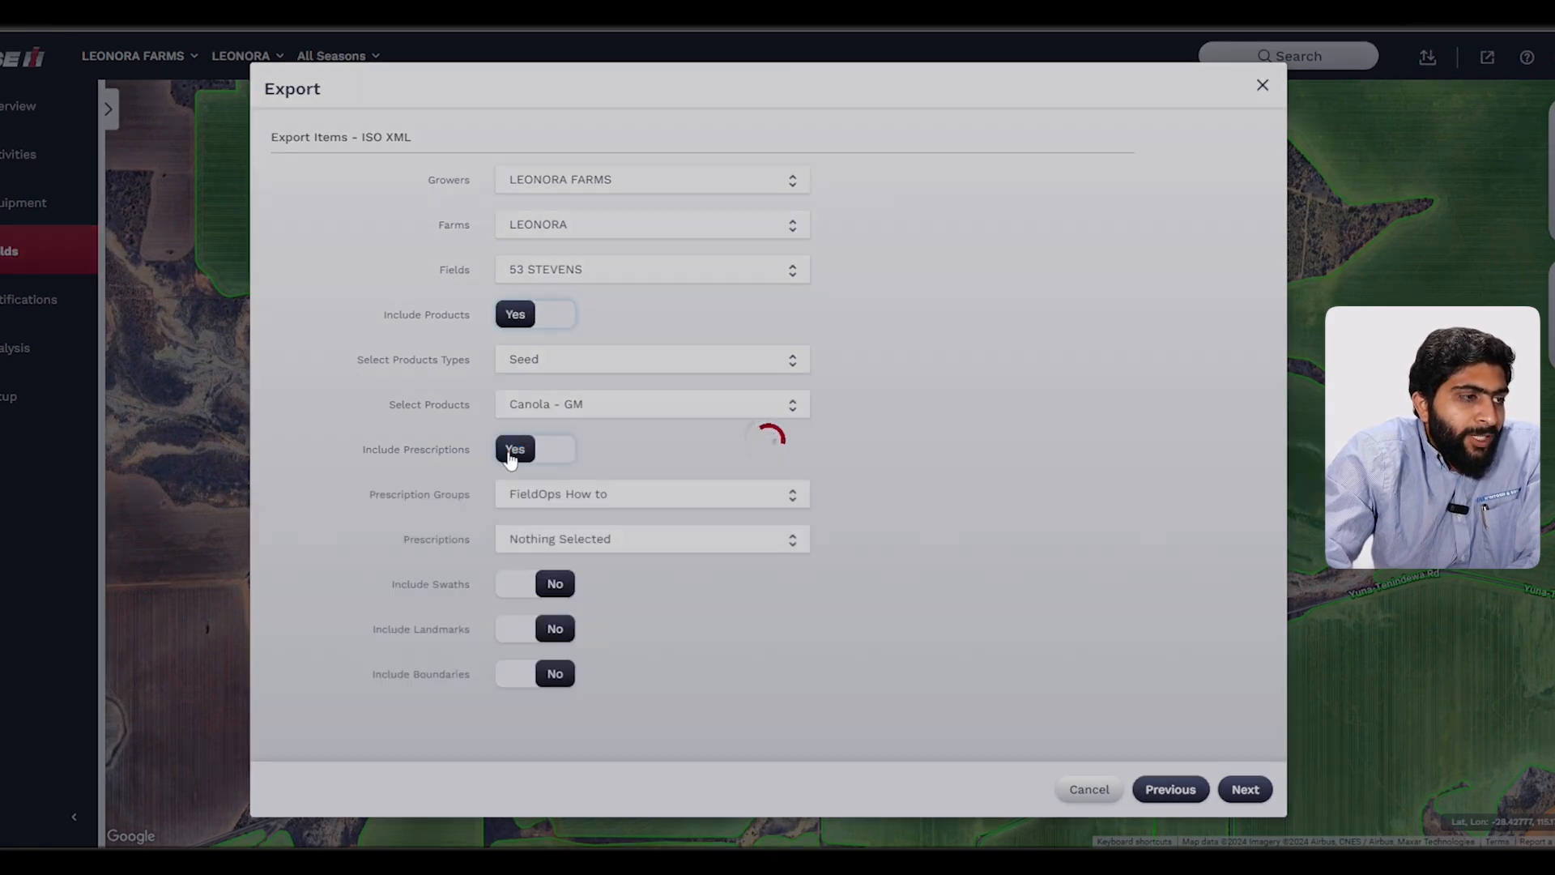
{"action": "left_click", "coordinate": [664, 540]}
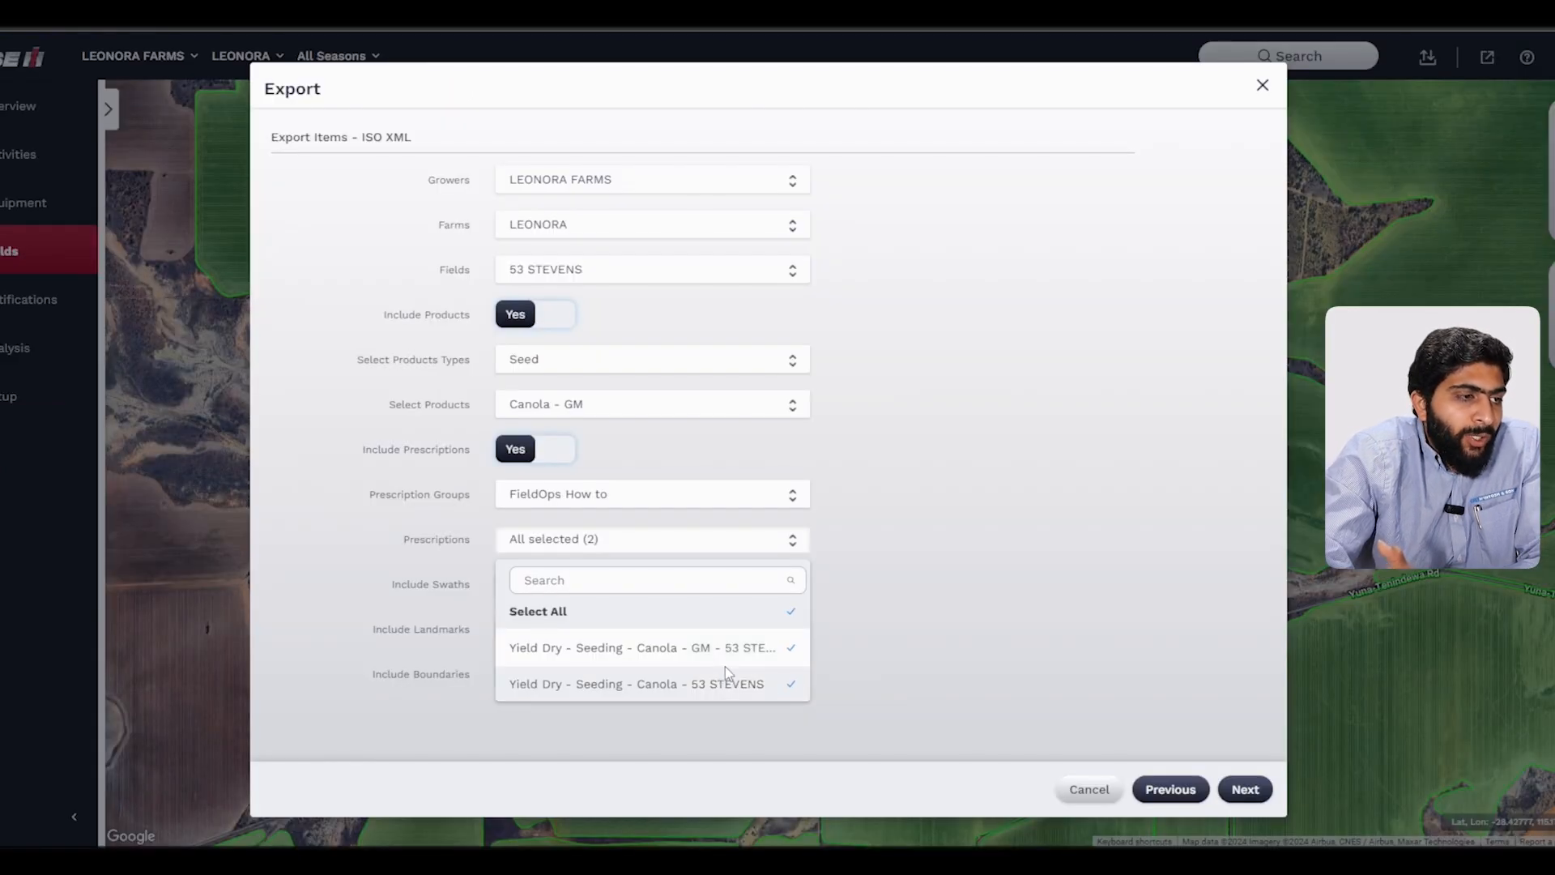
{"action": "left_click", "coordinate": [726, 665]}
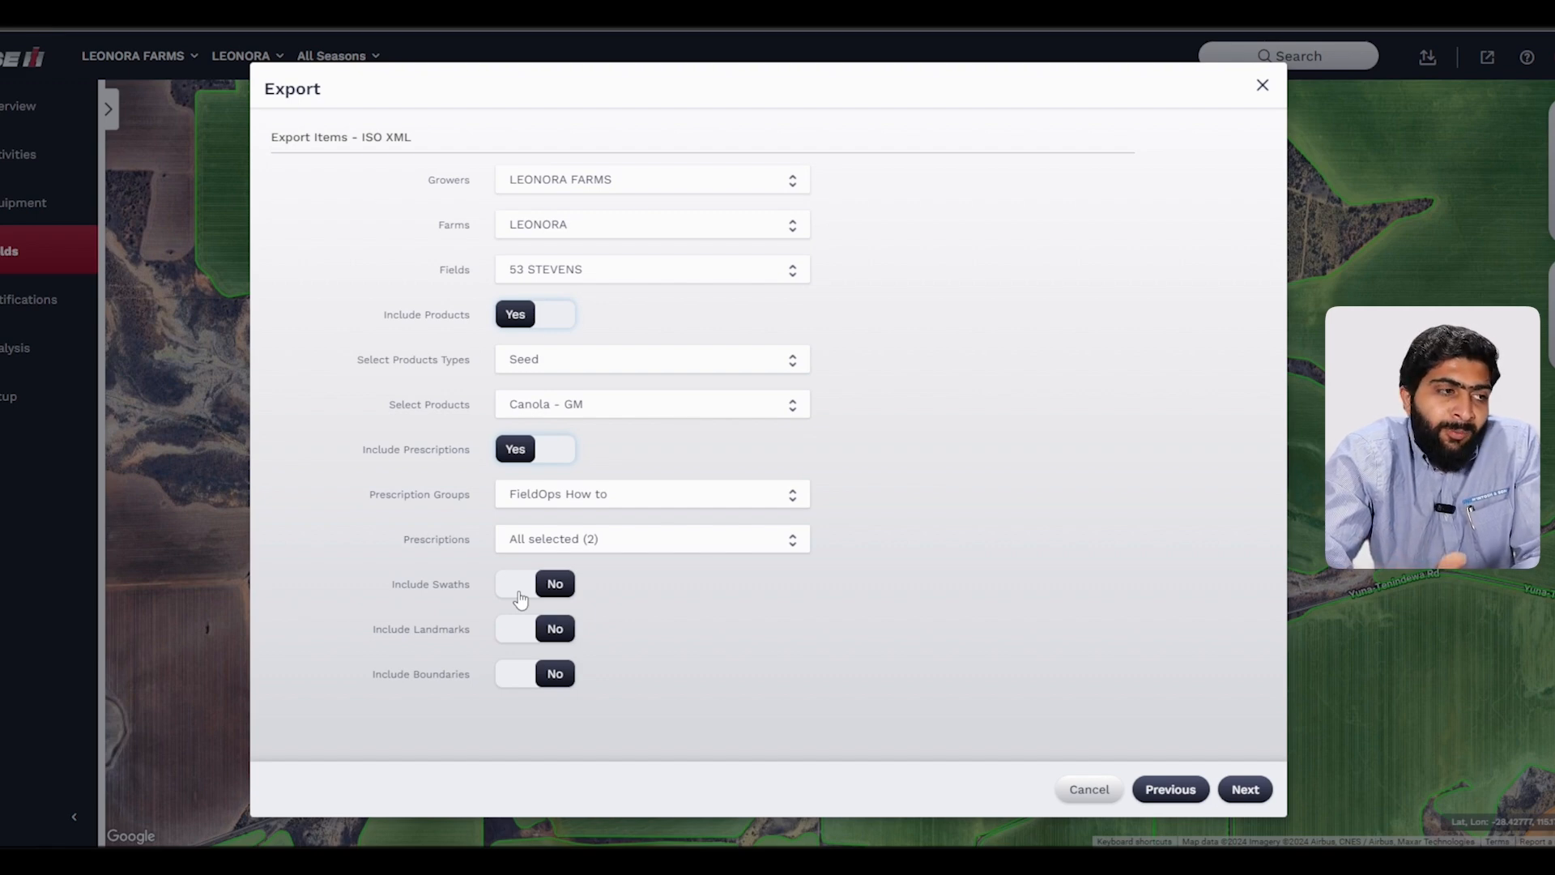
{"action": "left_click", "coordinate": [1245, 789]}
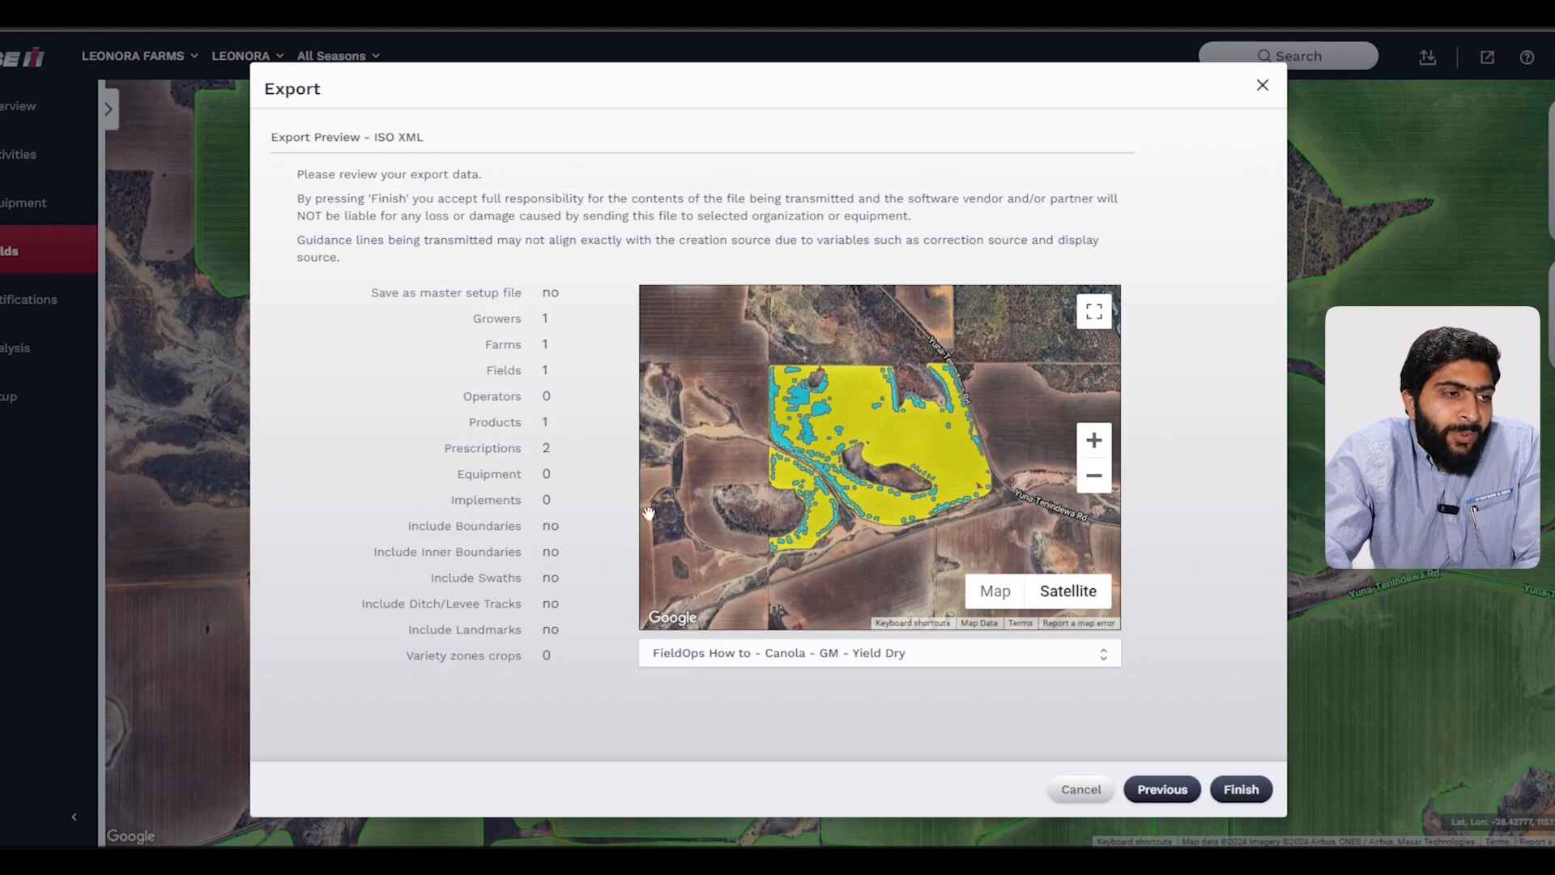
Step: Inspect the preview map for each prescription, switching the preview to FieldOps How to - Canola - Yield Dry
{"action": "scroll", "coordinate": [842, 438], "scroll_direction": "up", "scroll_amount": 1}
{"action": "scroll", "coordinate": [733, 502], "scroll_direction": "up", "scroll_amount": 1}
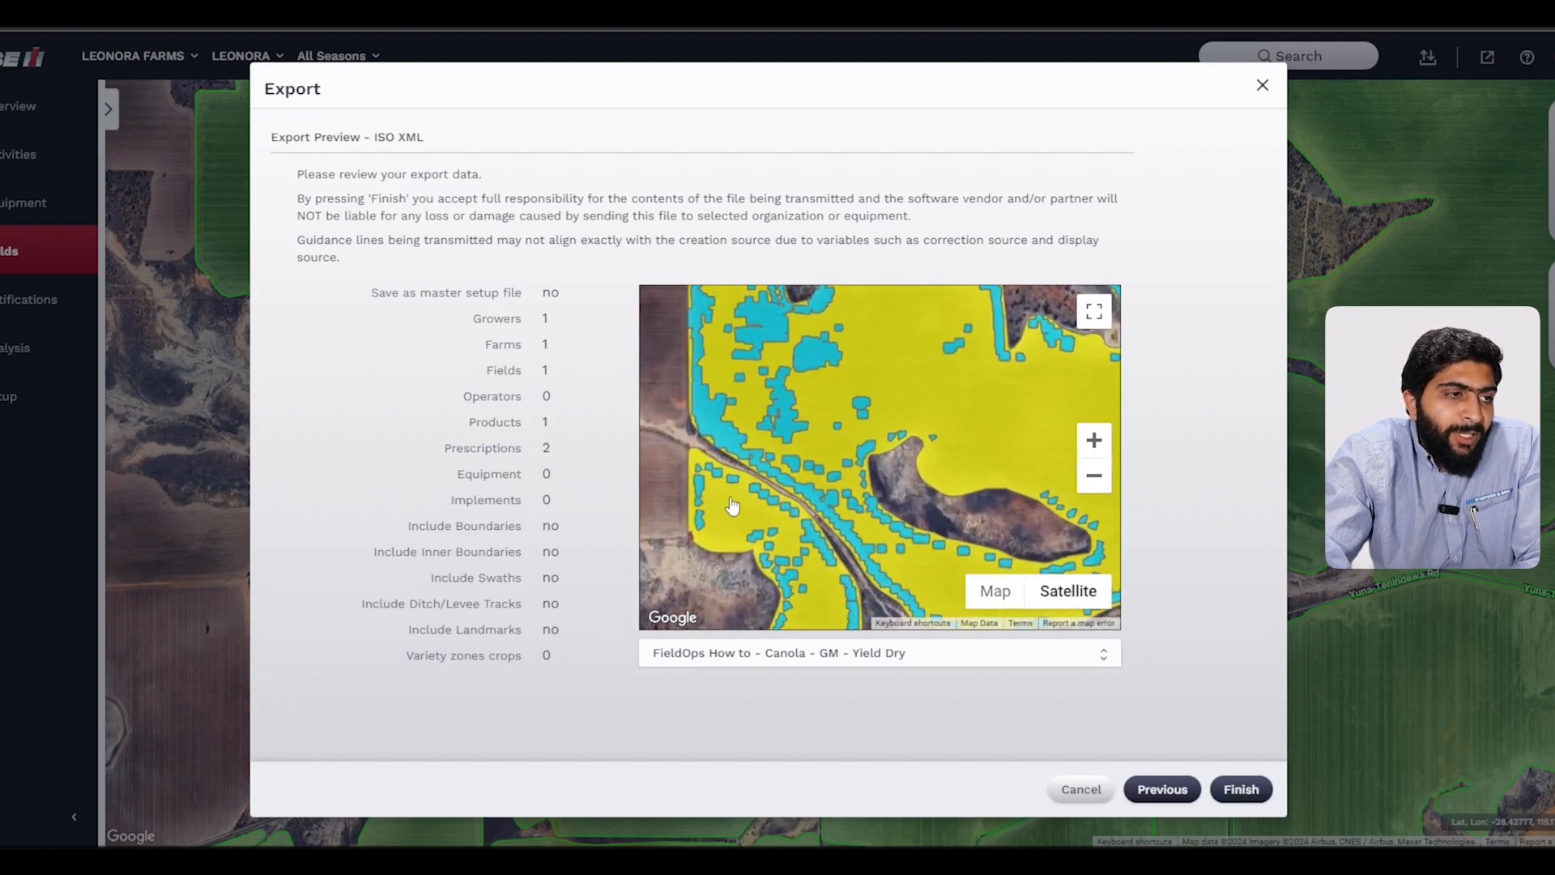
{"action": "scroll", "coordinate": [733, 504], "scroll_direction": "down", "scroll_amount": 3}
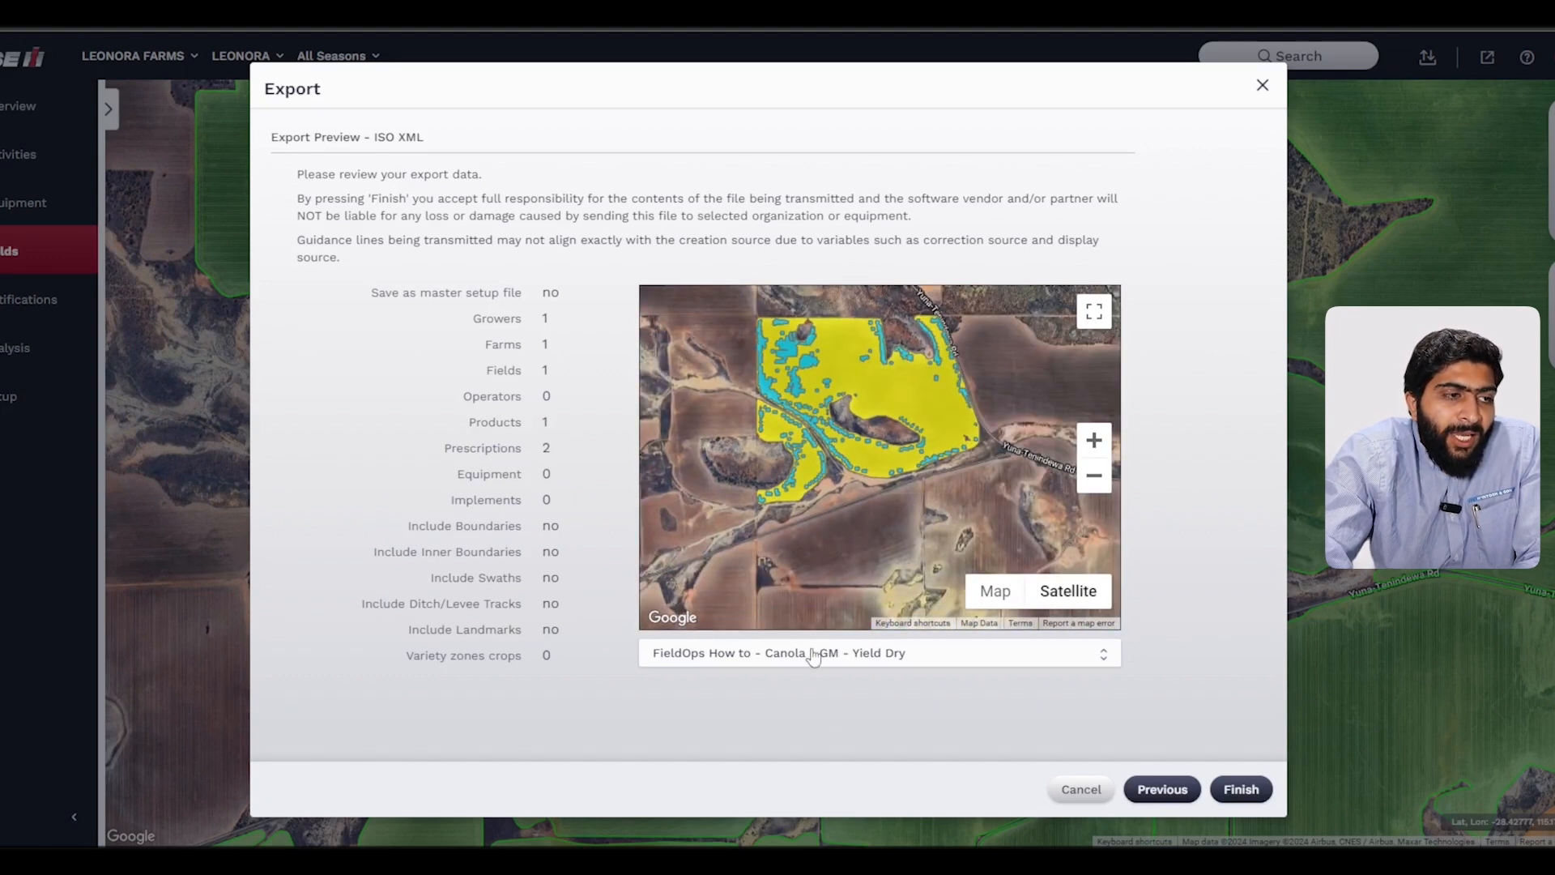
{"action": "left_click", "coordinate": [818, 661]}
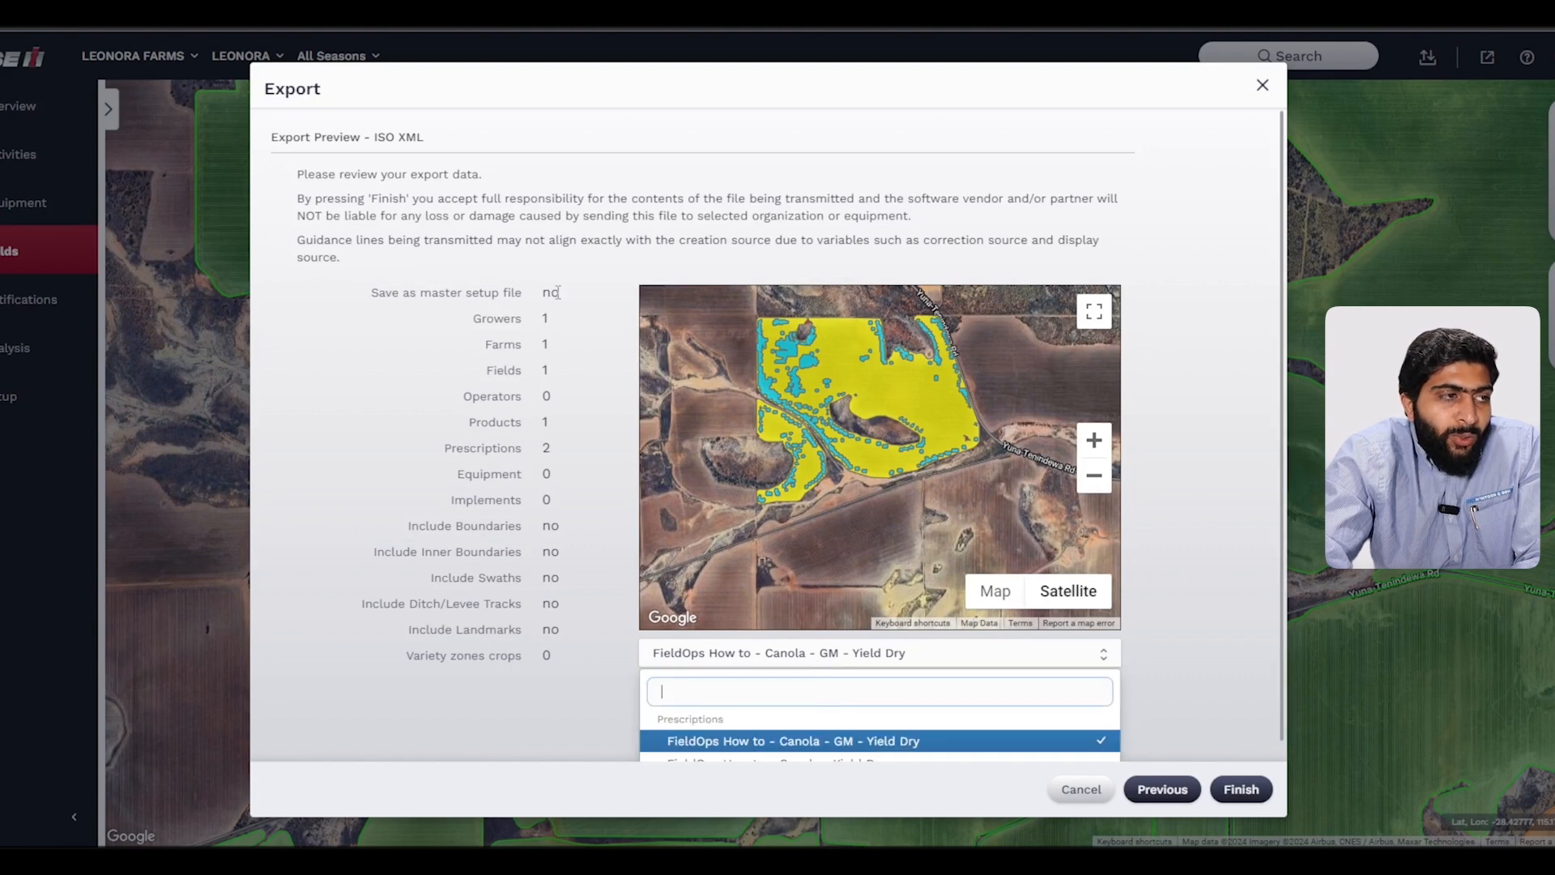
{"action": "scroll", "coordinate": [558, 292], "scroll_direction": "down", "scroll_amount": 1}
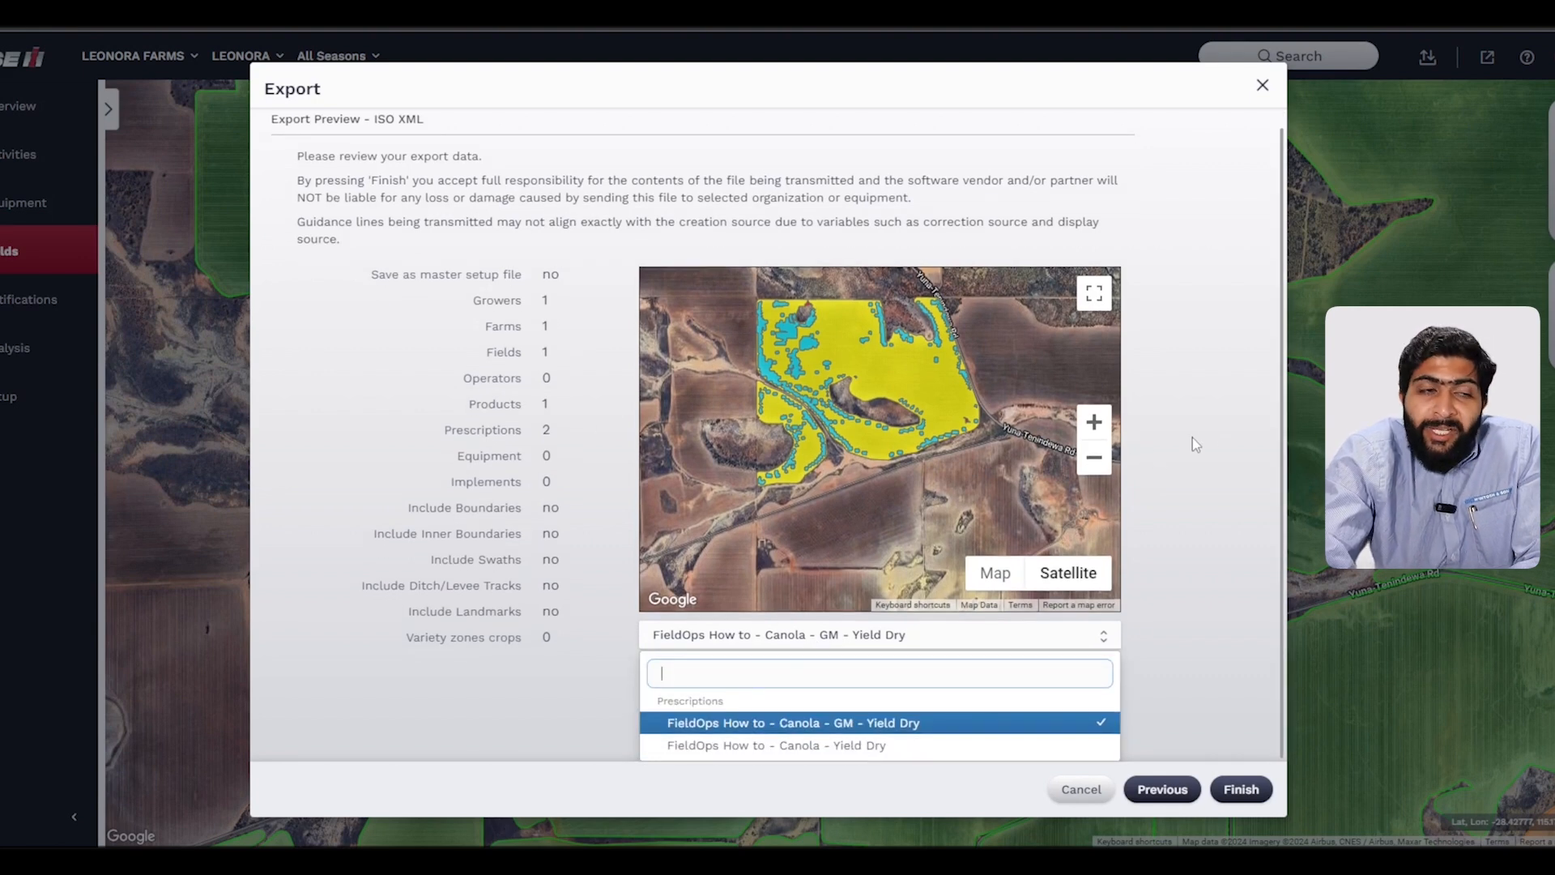
{"action": "left_click", "coordinate": [992, 747]}
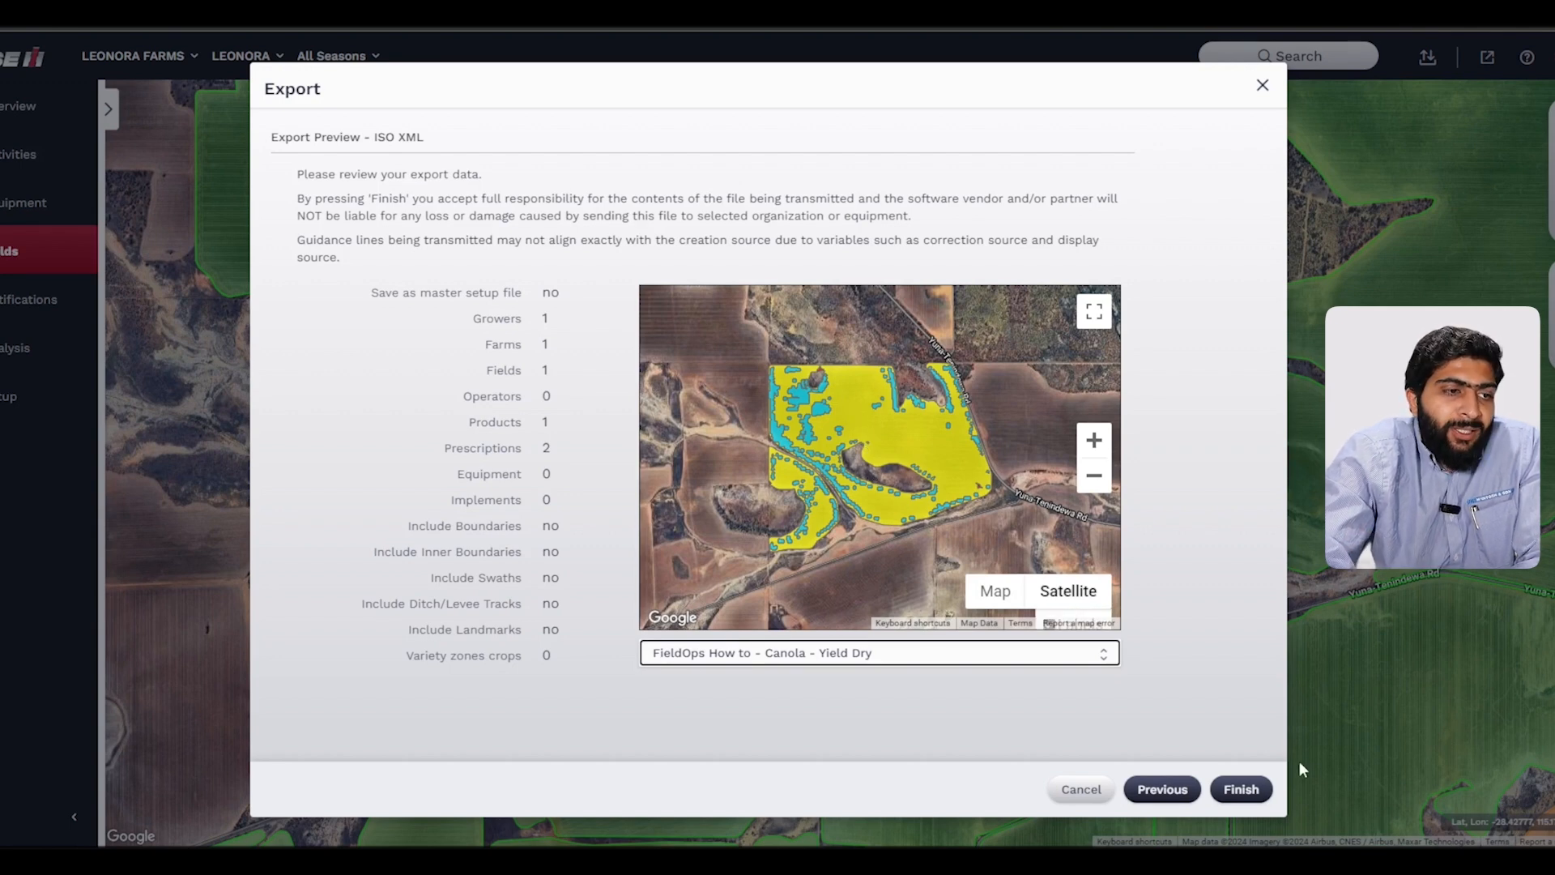
Step: Finish sending the export to the equipment and close the export status and process status windows
{"action": "left_click", "coordinate": [1257, 800]}
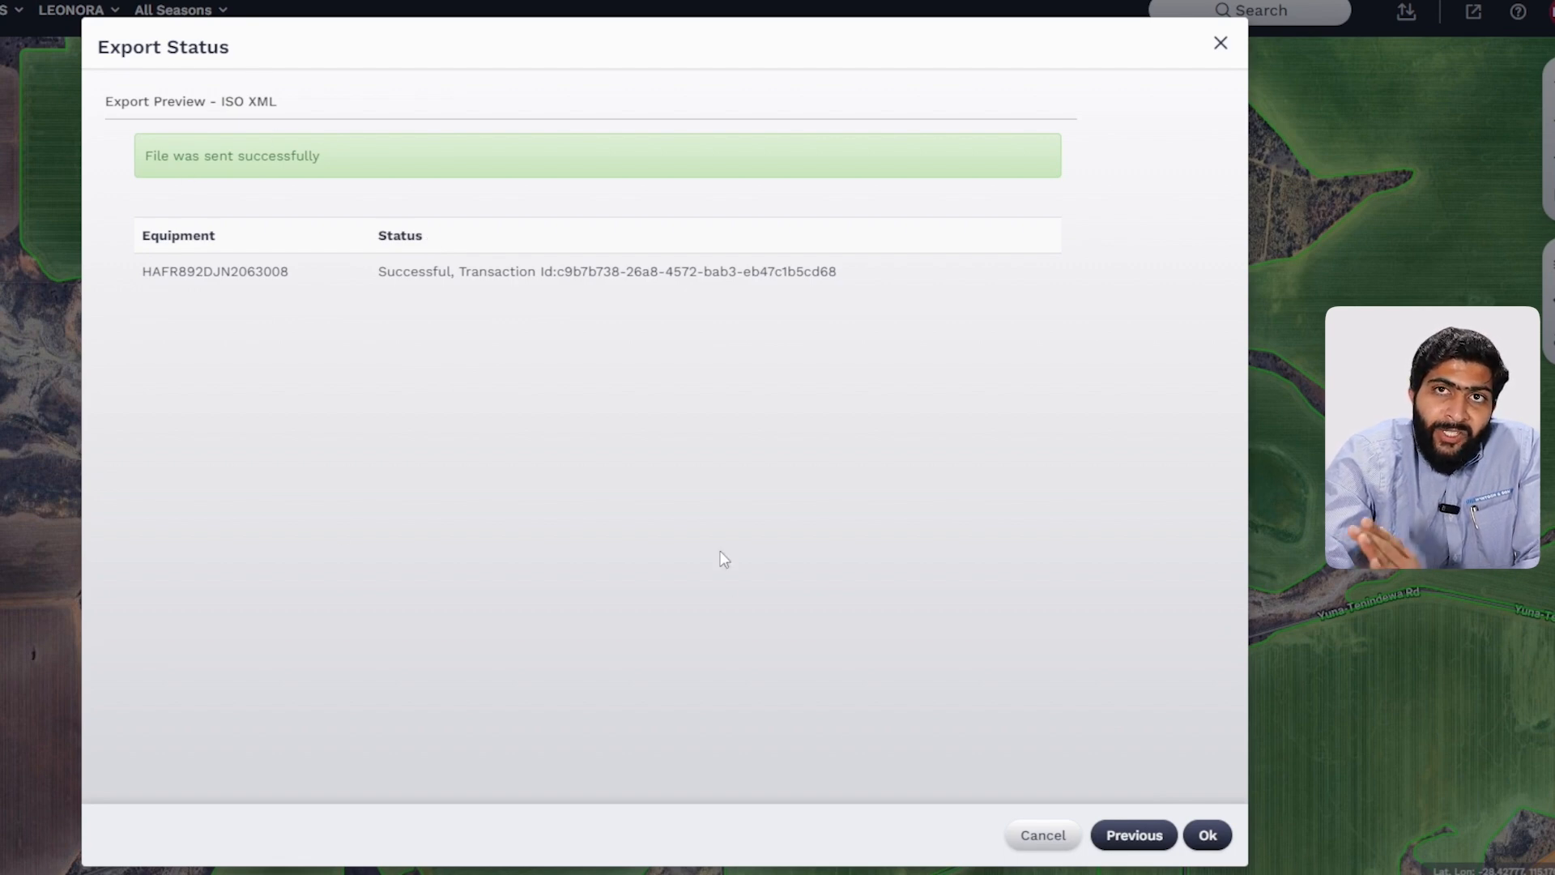
{"action": "left_click", "coordinate": [1205, 836]}
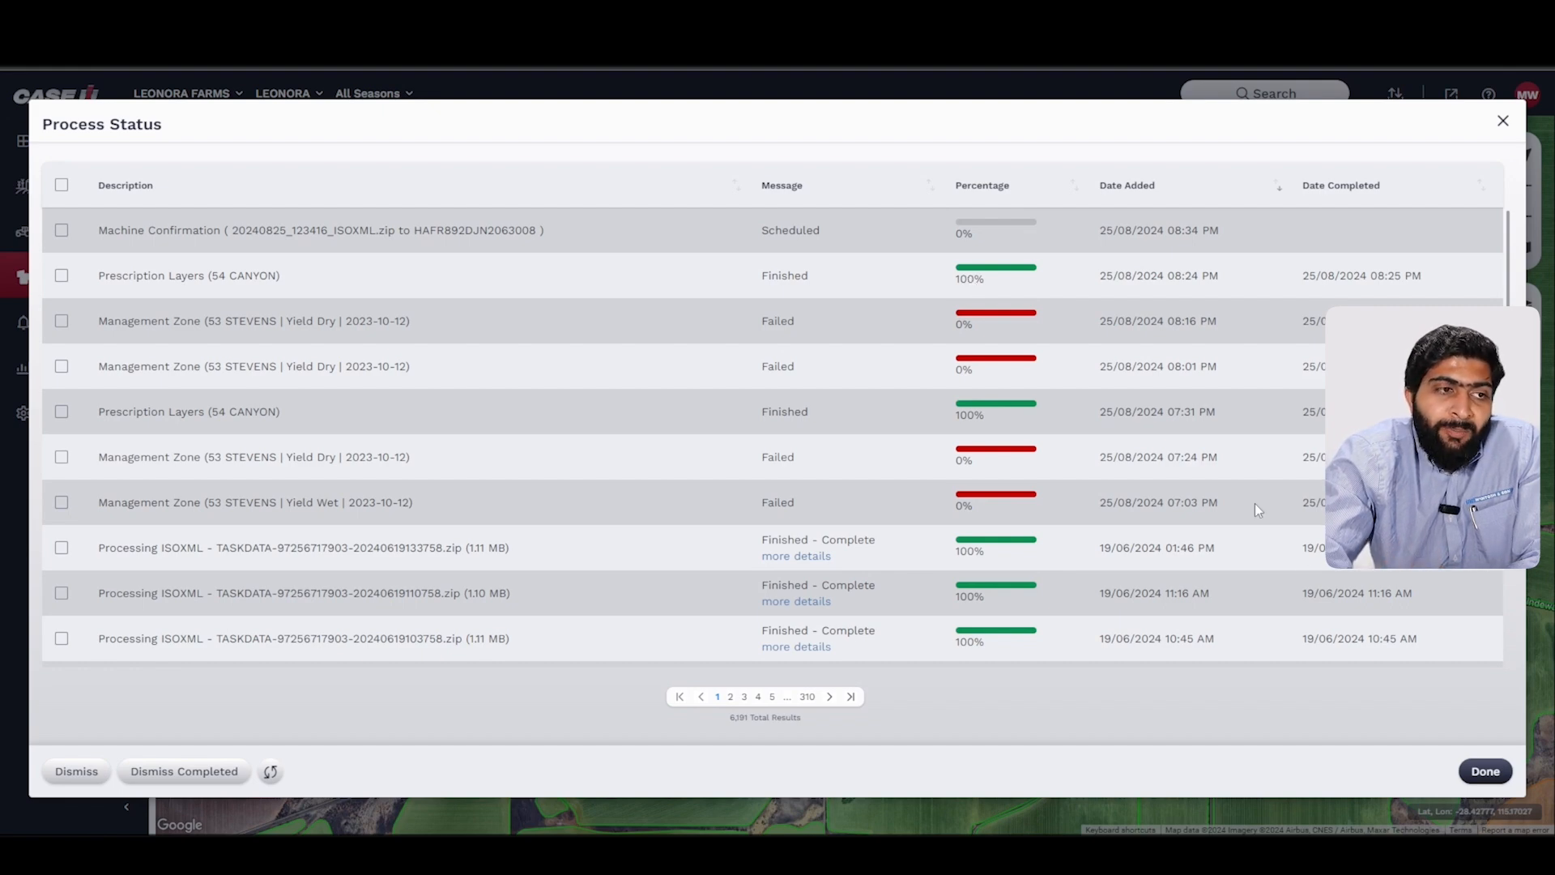
{"action": "left_click", "coordinate": [1497, 773]}
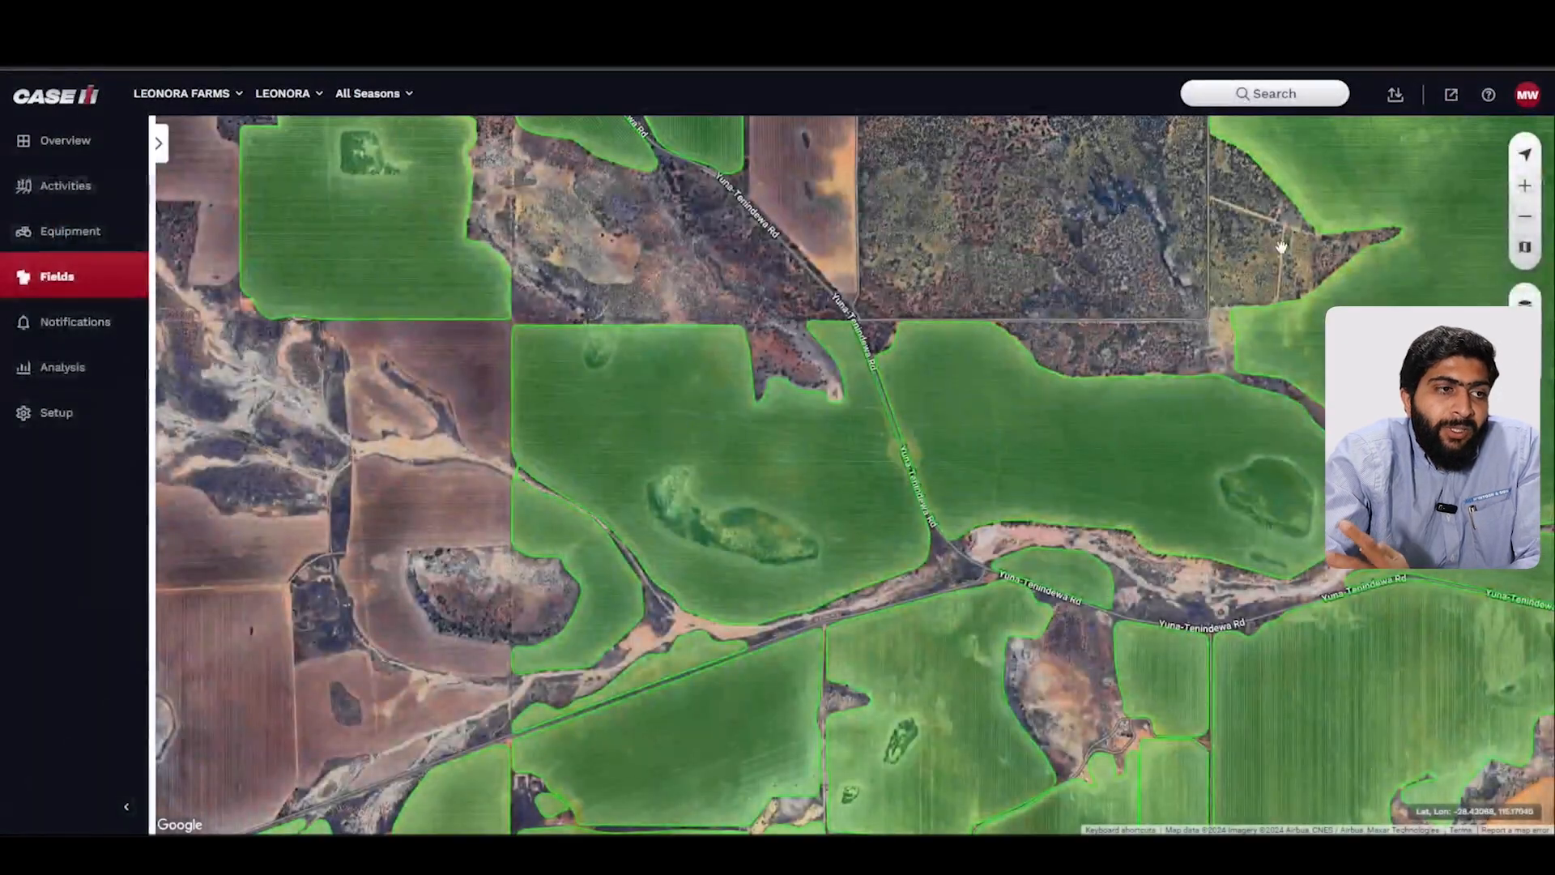
{"action": "scroll", "coordinate": [1108, 268], "scroll_direction": "down", "scroll_amount": 2}
{"action": "scroll", "coordinate": [1108, 267], "scroll_direction": "down", "scroll_amount": 1}
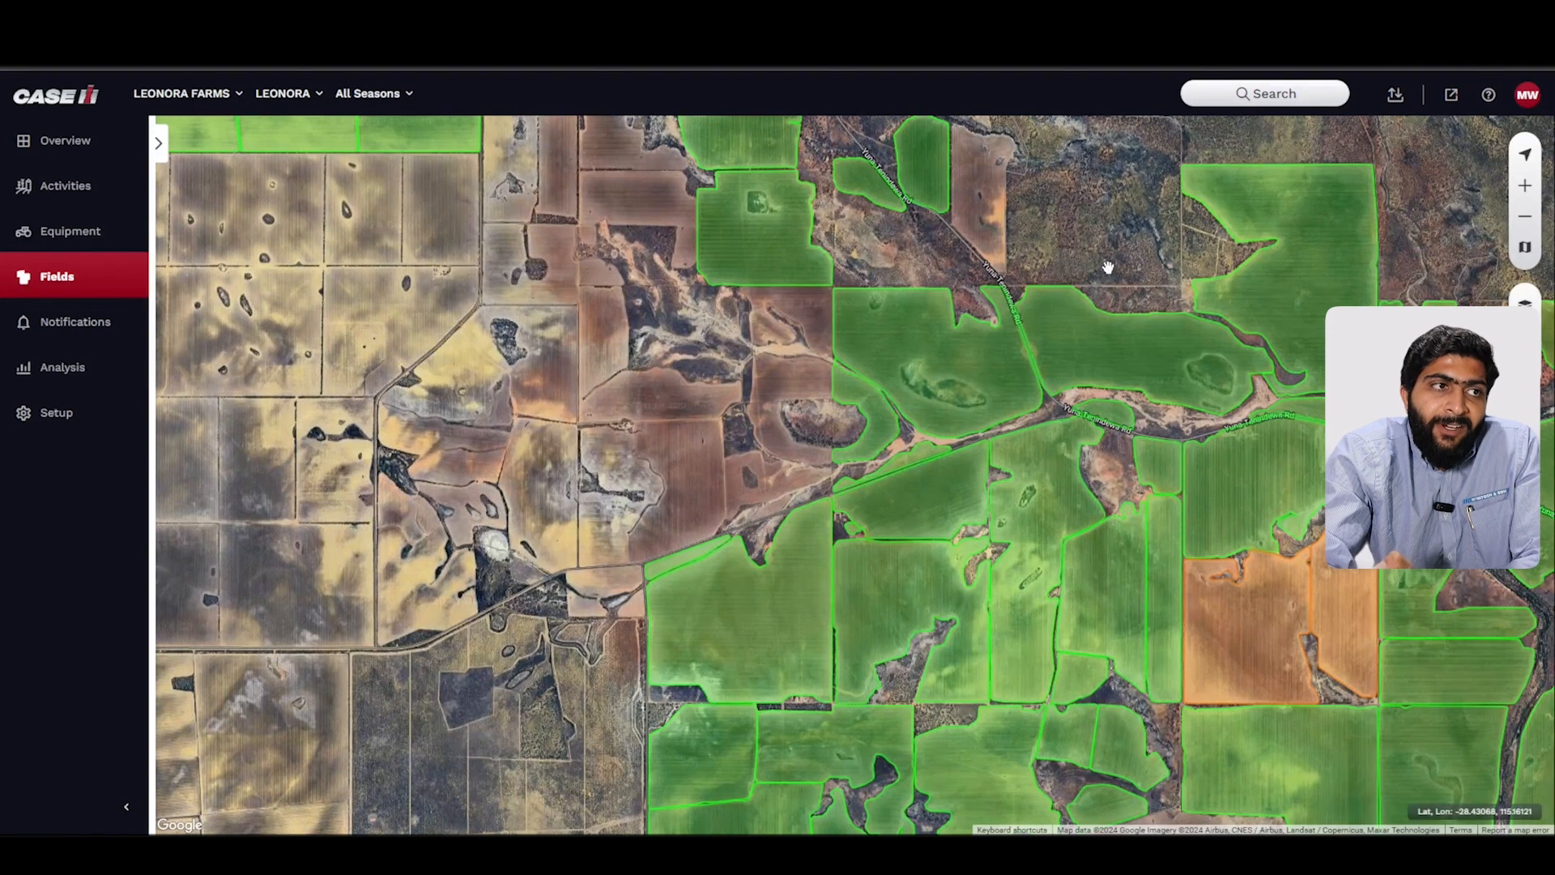
{"action": "left_click", "coordinate": [1400, 99]}
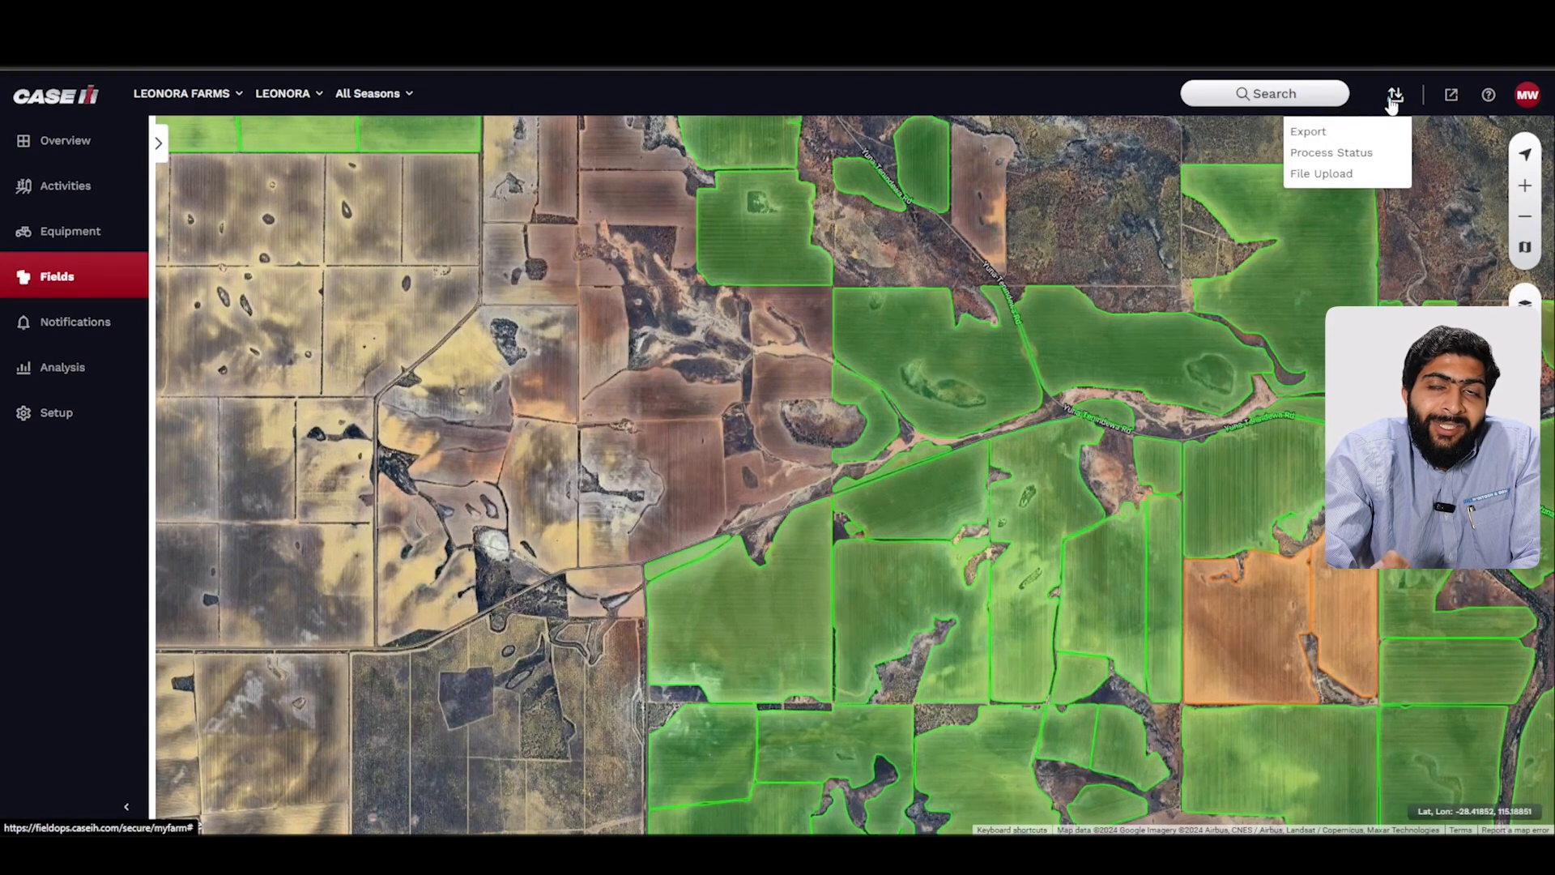
{"action": "left_click", "coordinate": [1355, 134]}
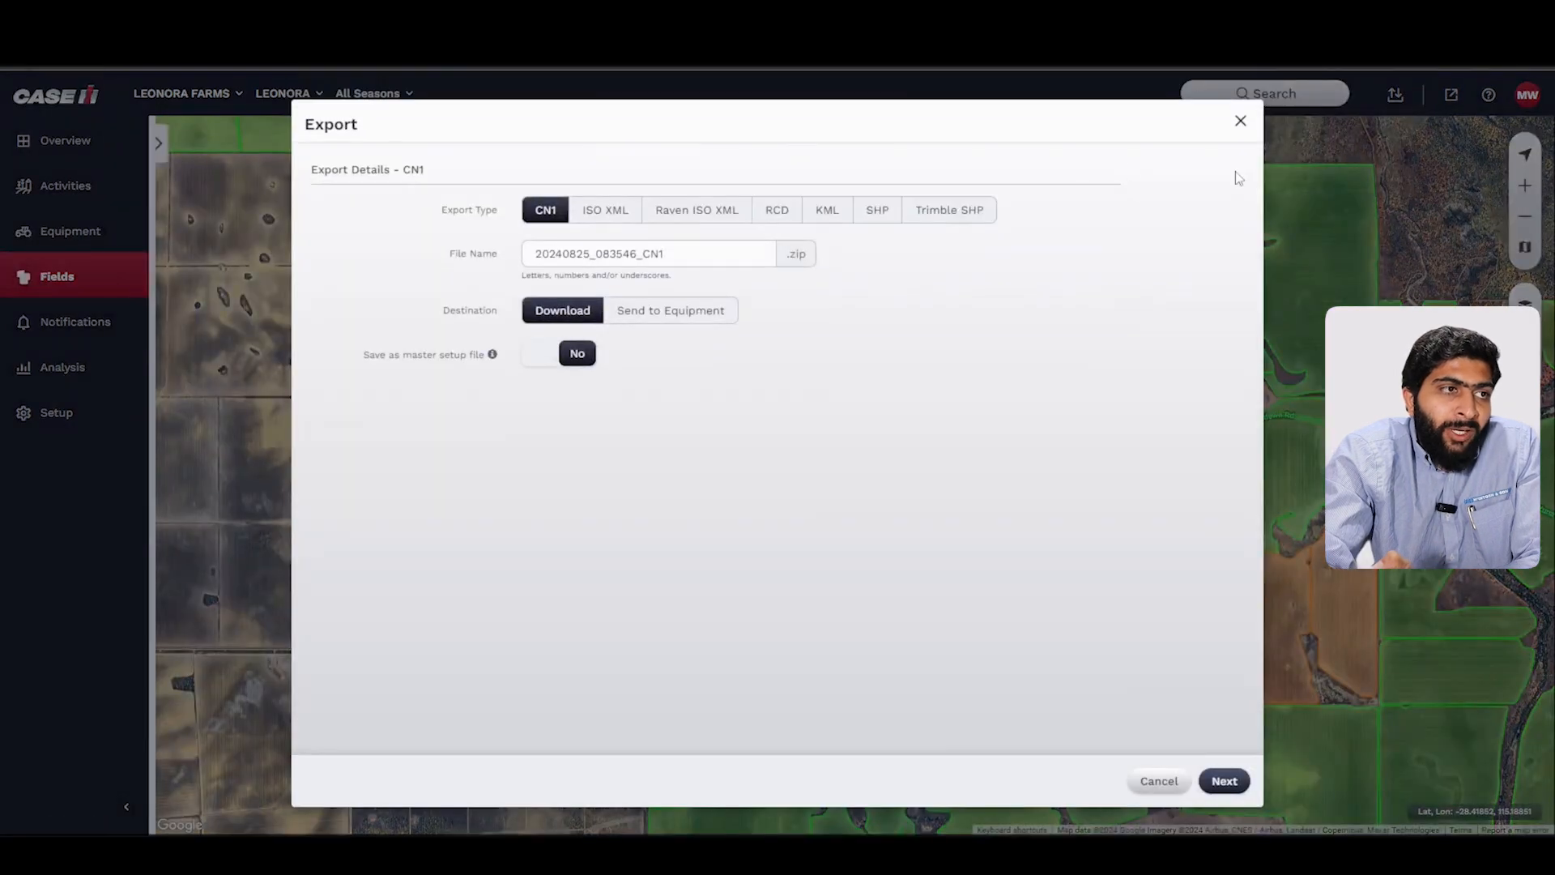
{"action": "left_click", "coordinate": [877, 215]}
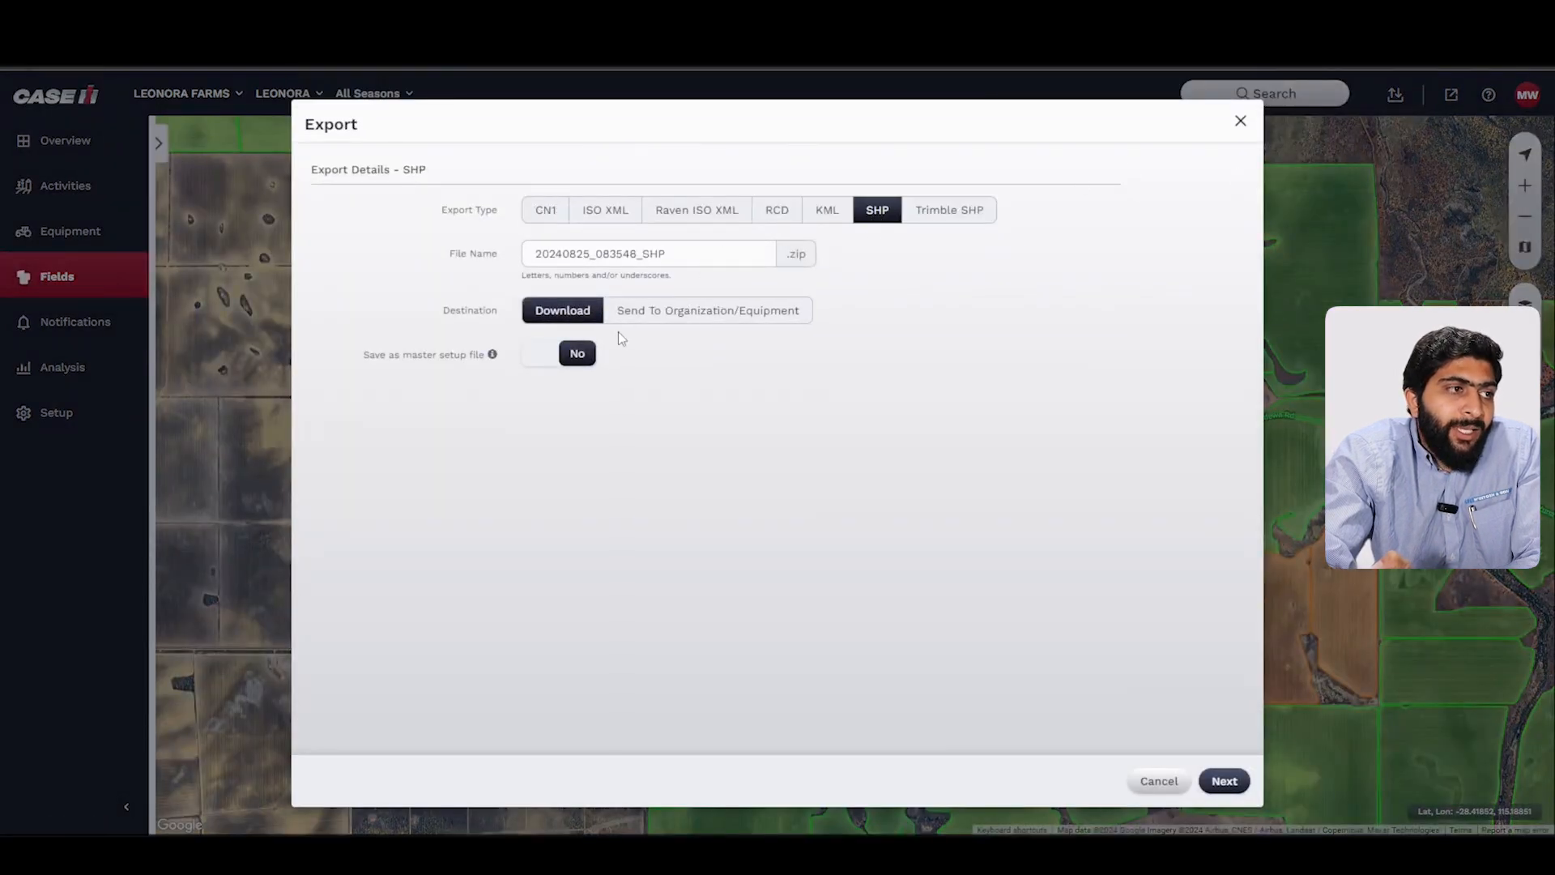
{"action": "left_click", "coordinate": [1220, 780]}
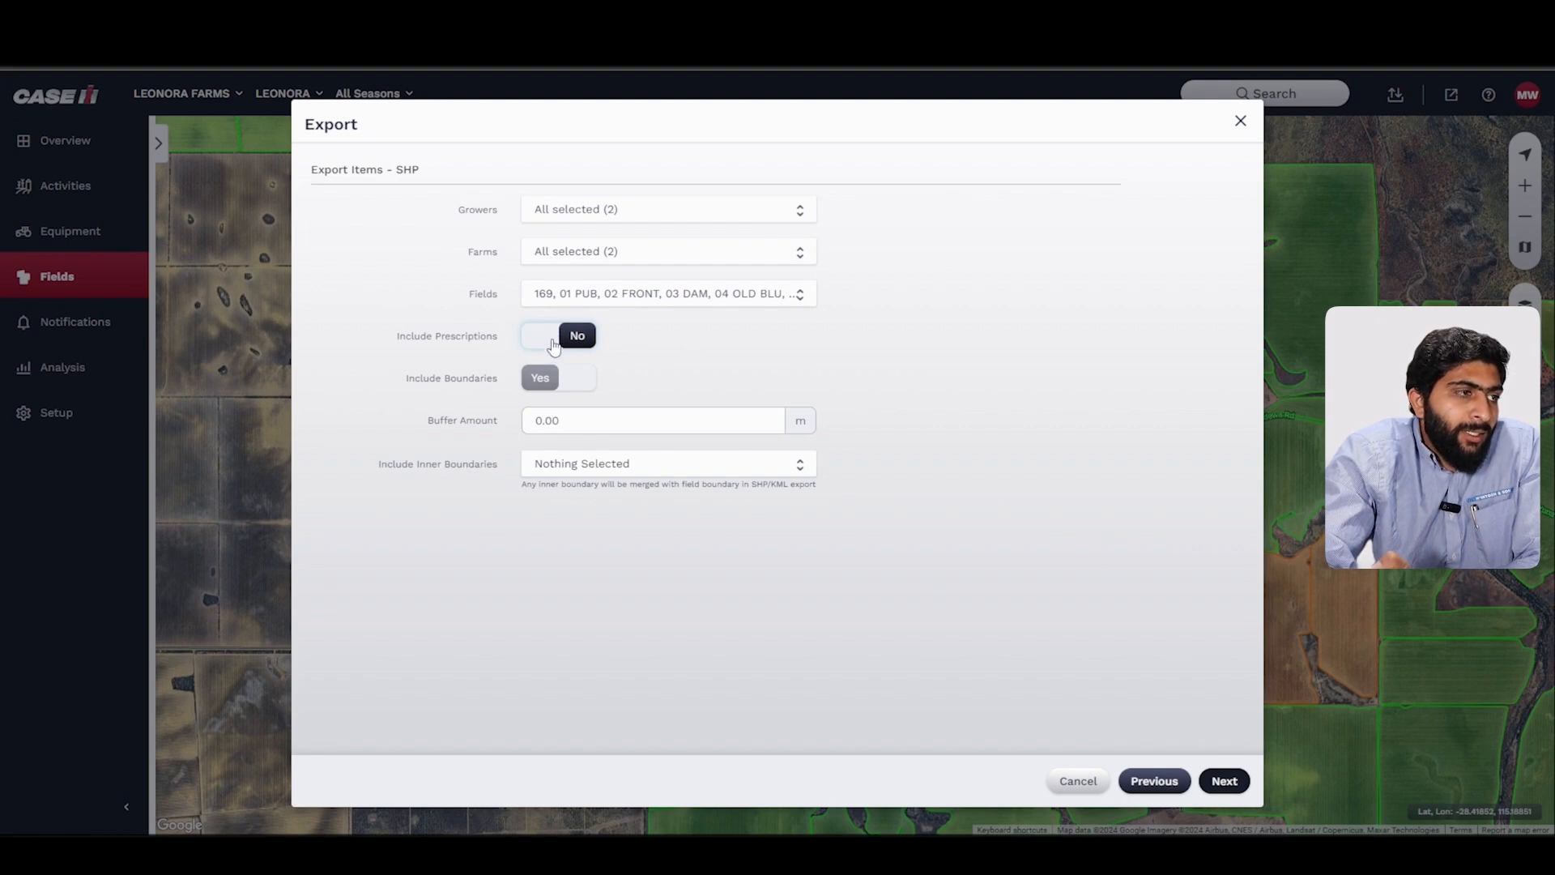
{"action": "left_click", "coordinate": [553, 346]}
{"action": "left_click", "coordinate": [576, 419]}
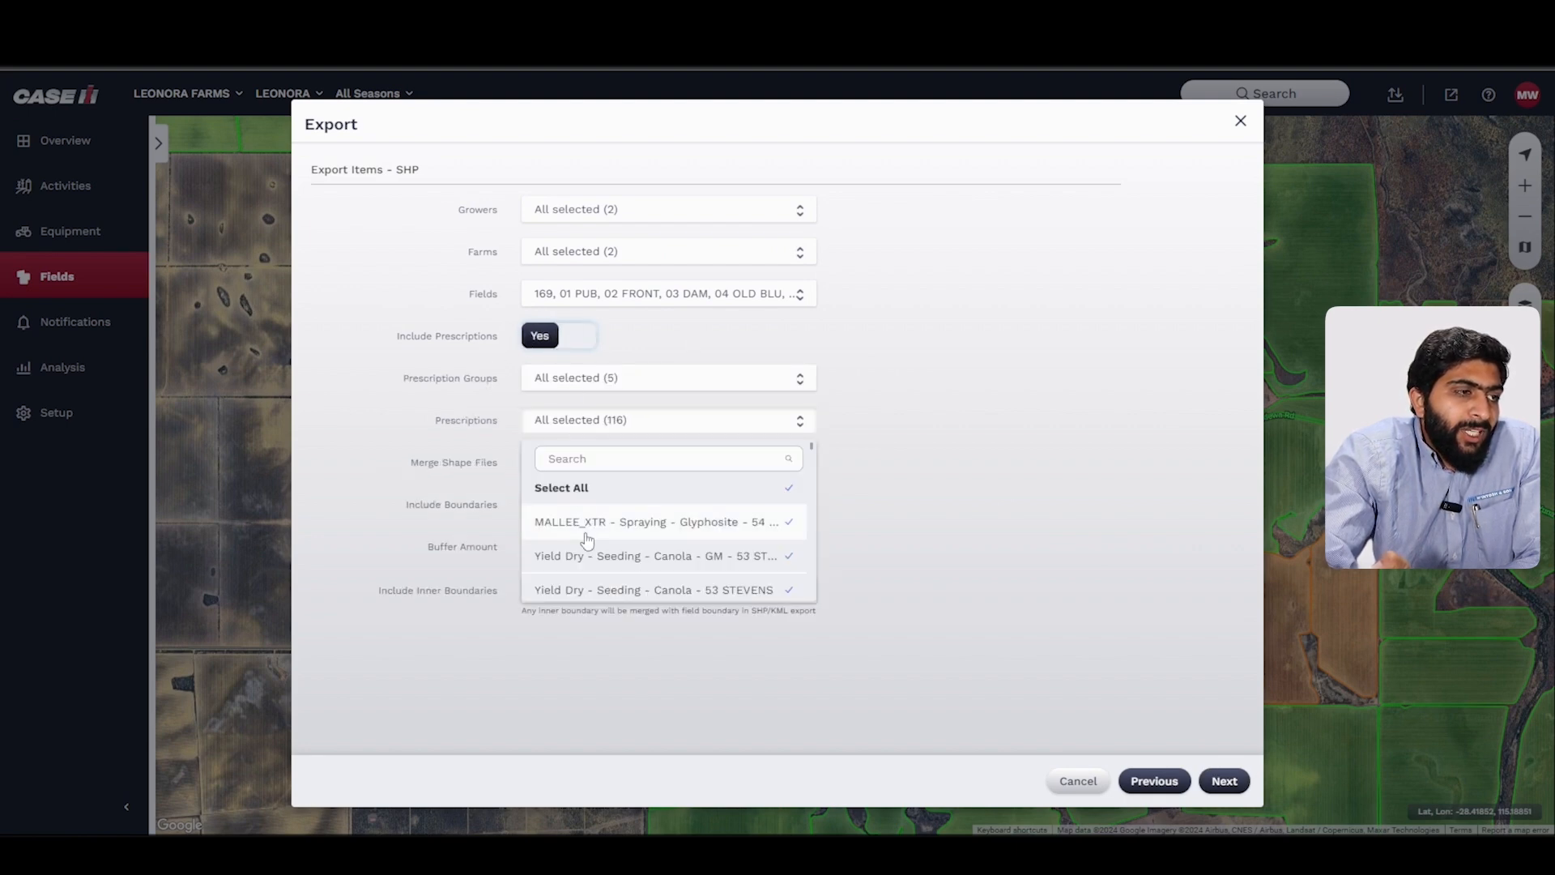
{"action": "left_click", "coordinate": [605, 423]}
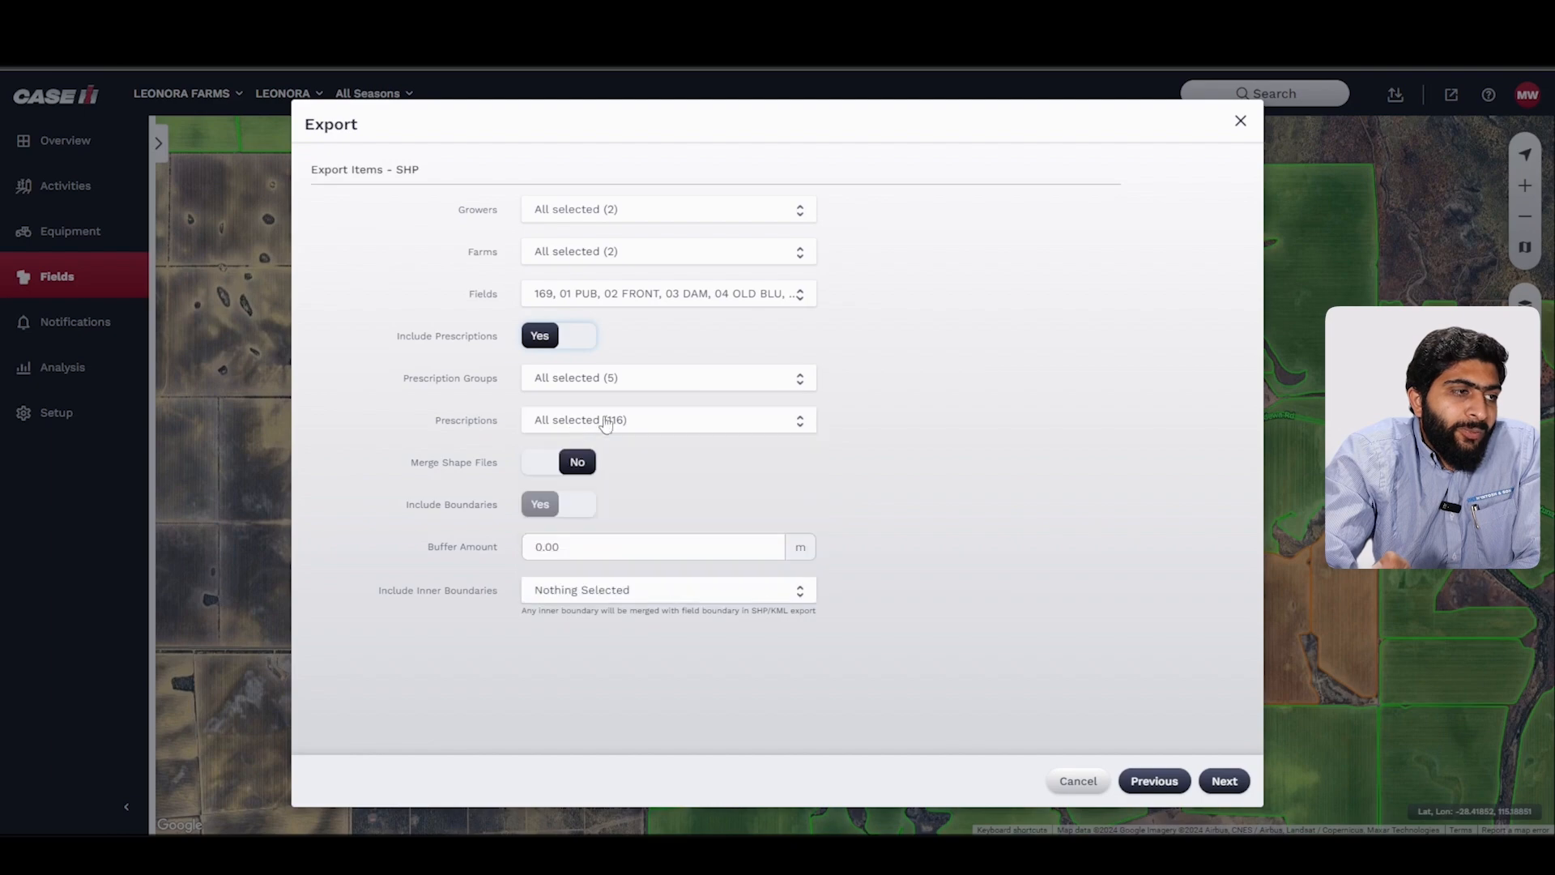
{"action": "left_click", "coordinate": [1239, 121]}
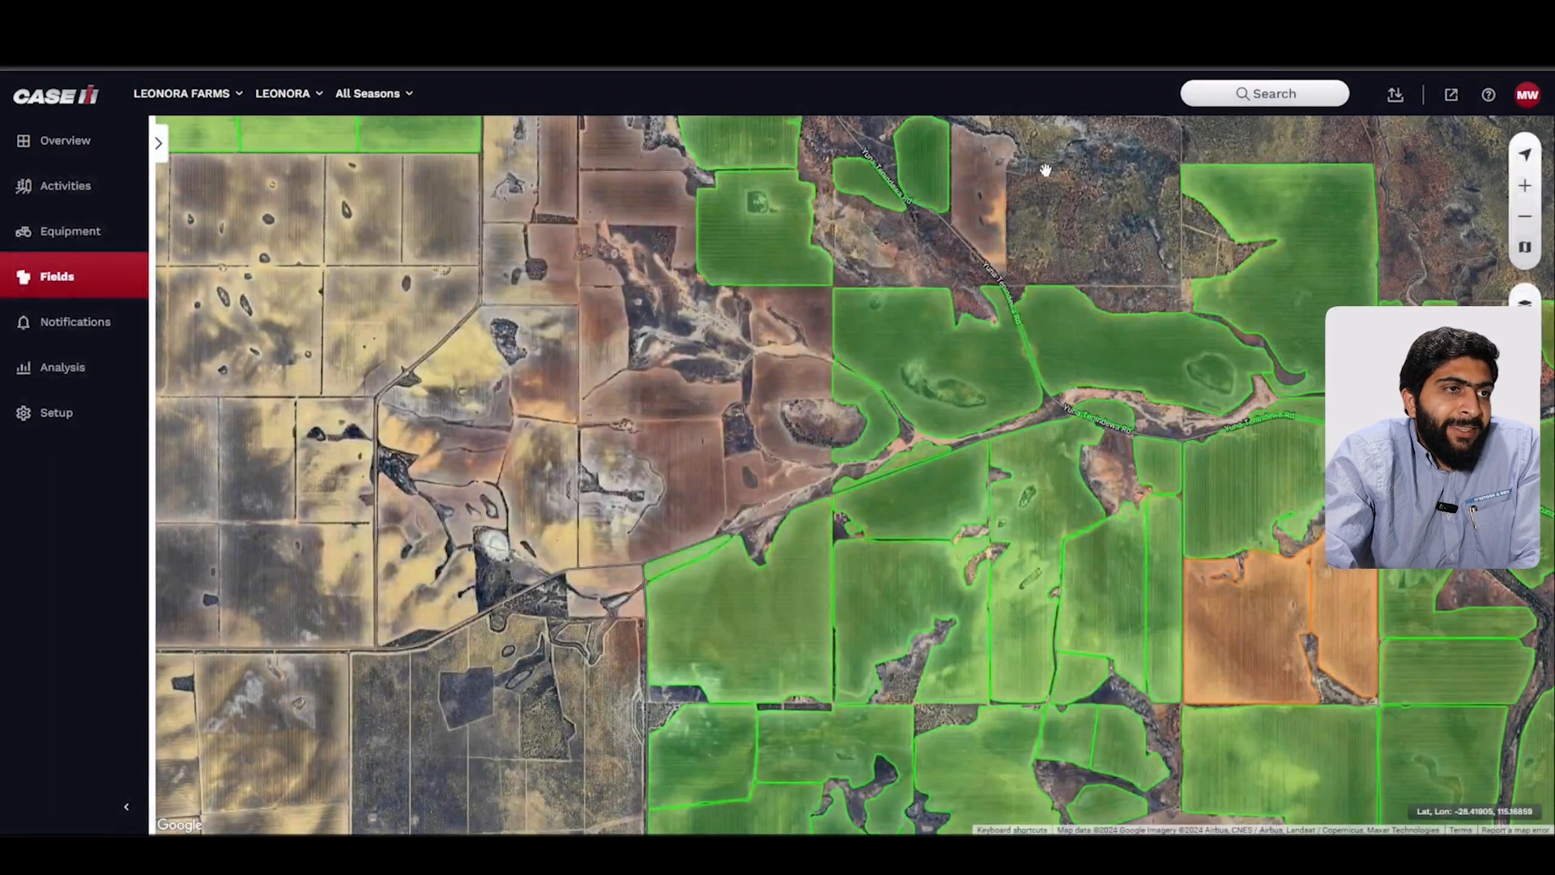
Step: Open the Prescriptions list under Setup's field settings and sort it by field
{"action": "left_click", "coordinate": [37, 425]}
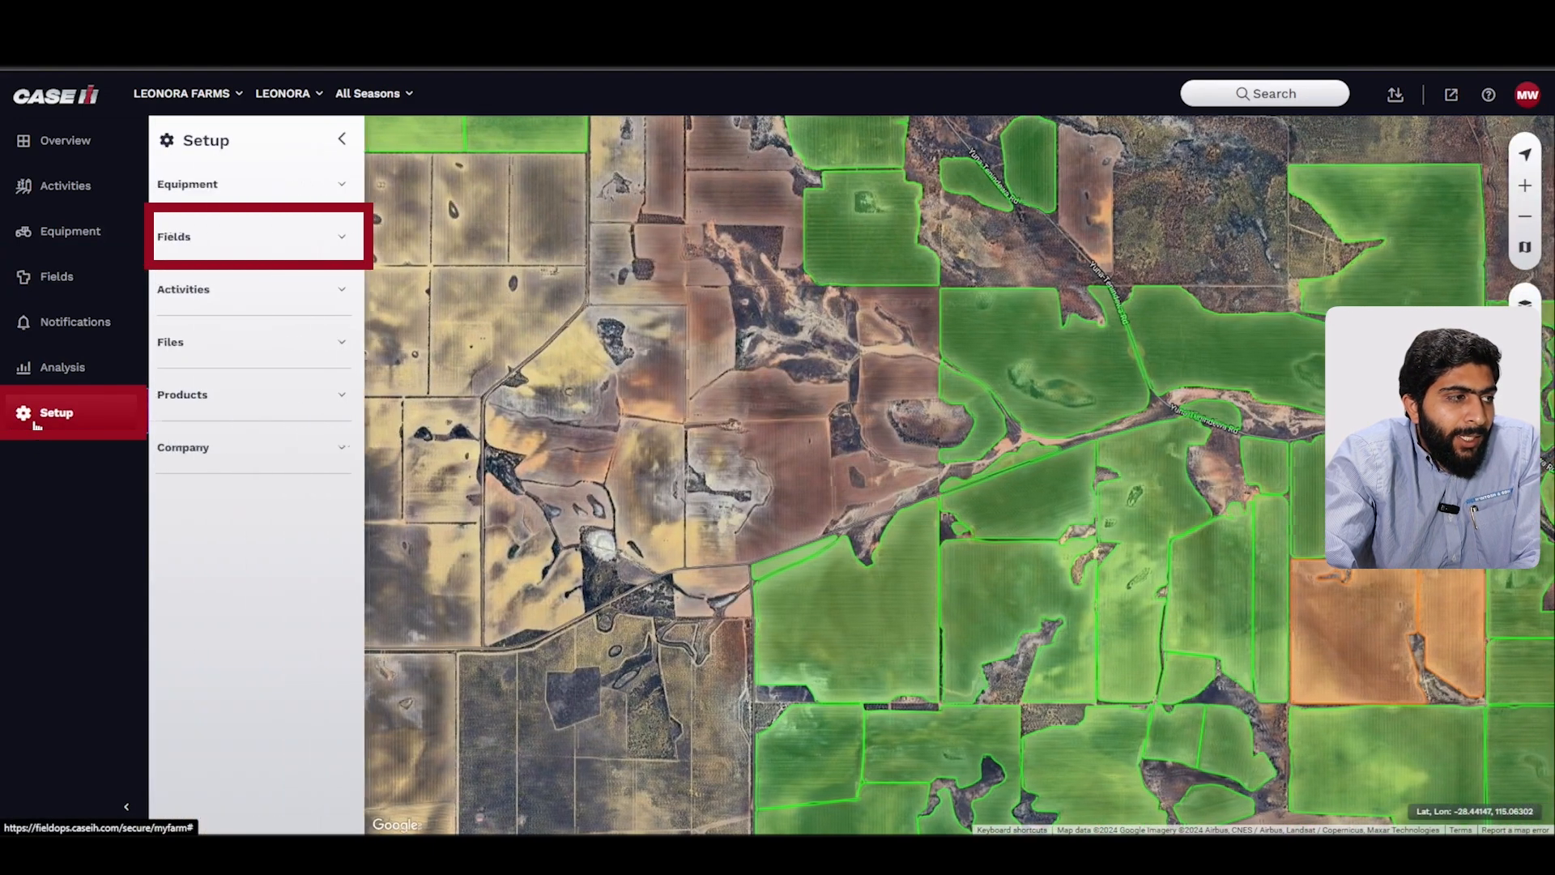
{"action": "left_click", "coordinate": [225, 243]}
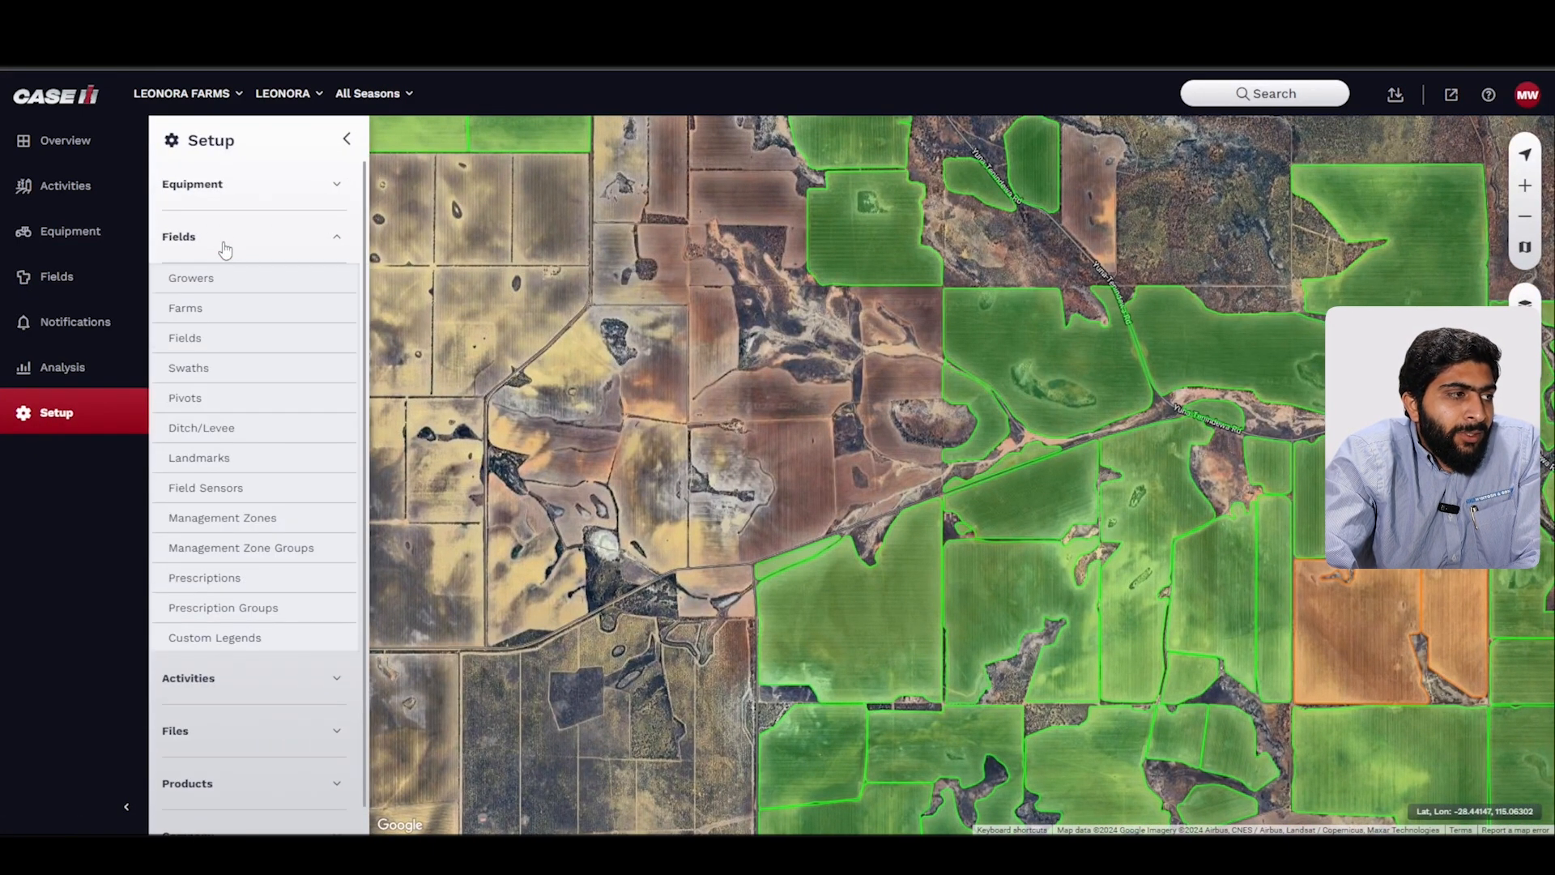
{"action": "left_click", "coordinate": [182, 607]}
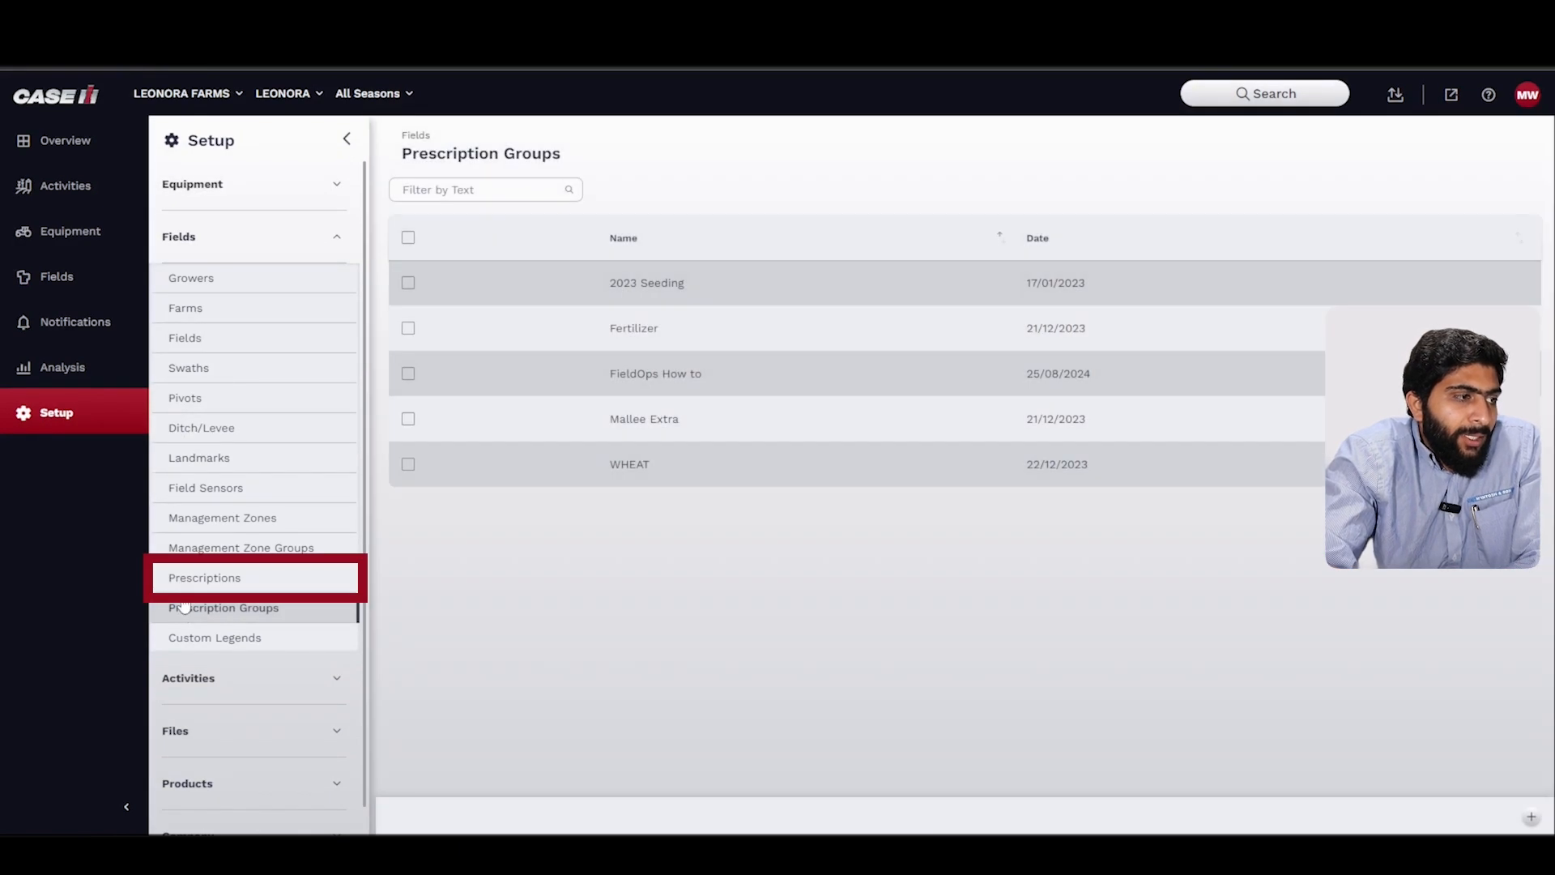
{"action": "left_click", "coordinate": [177, 578]}
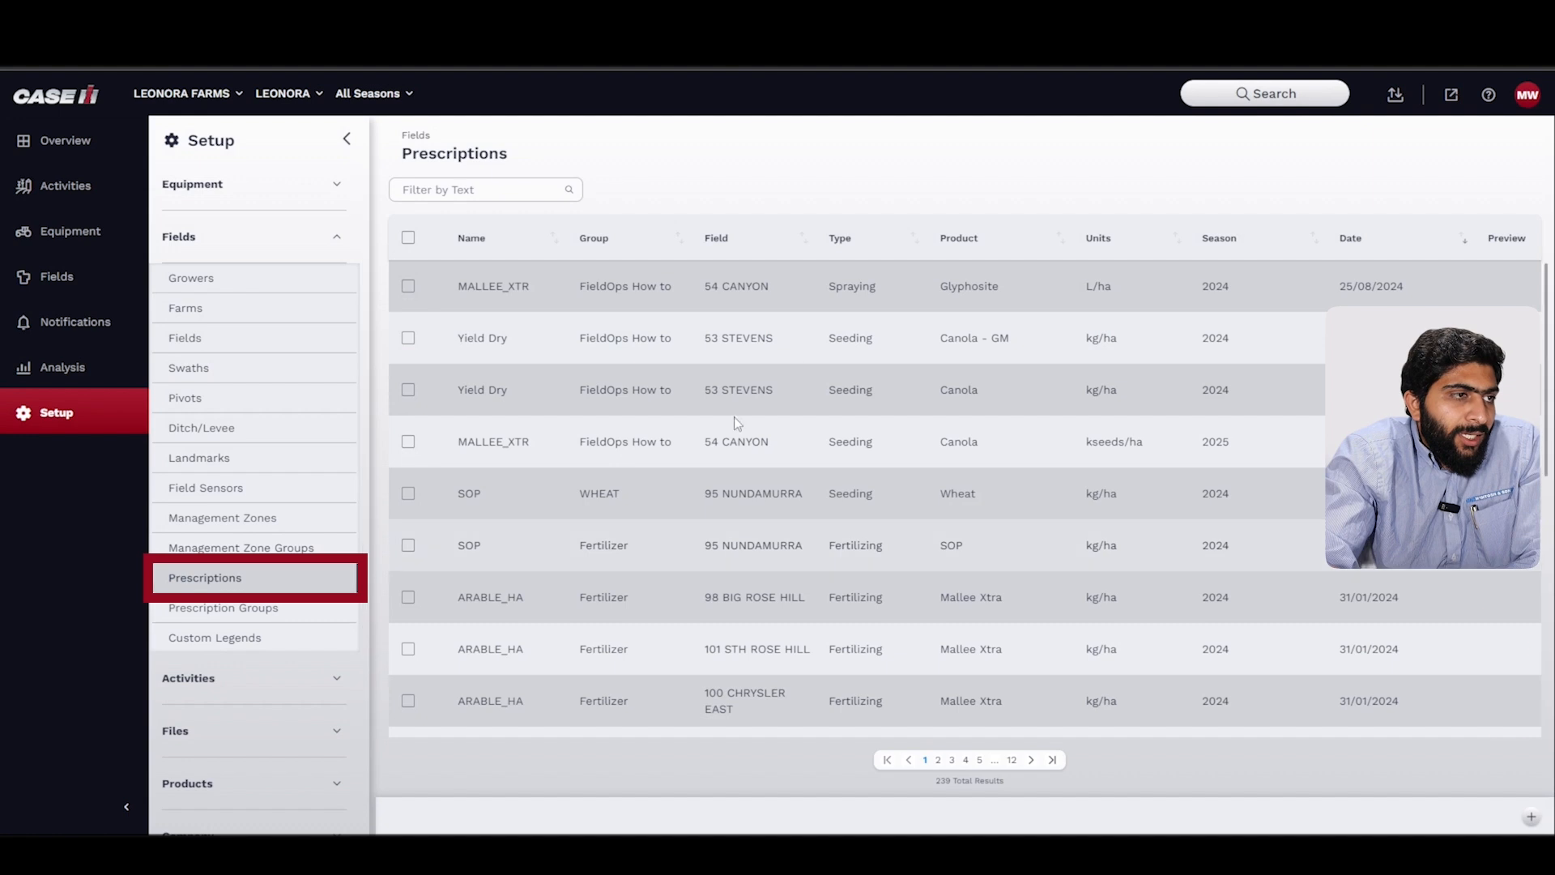
{"action": "left_click", "coordinate": [732, 241]}
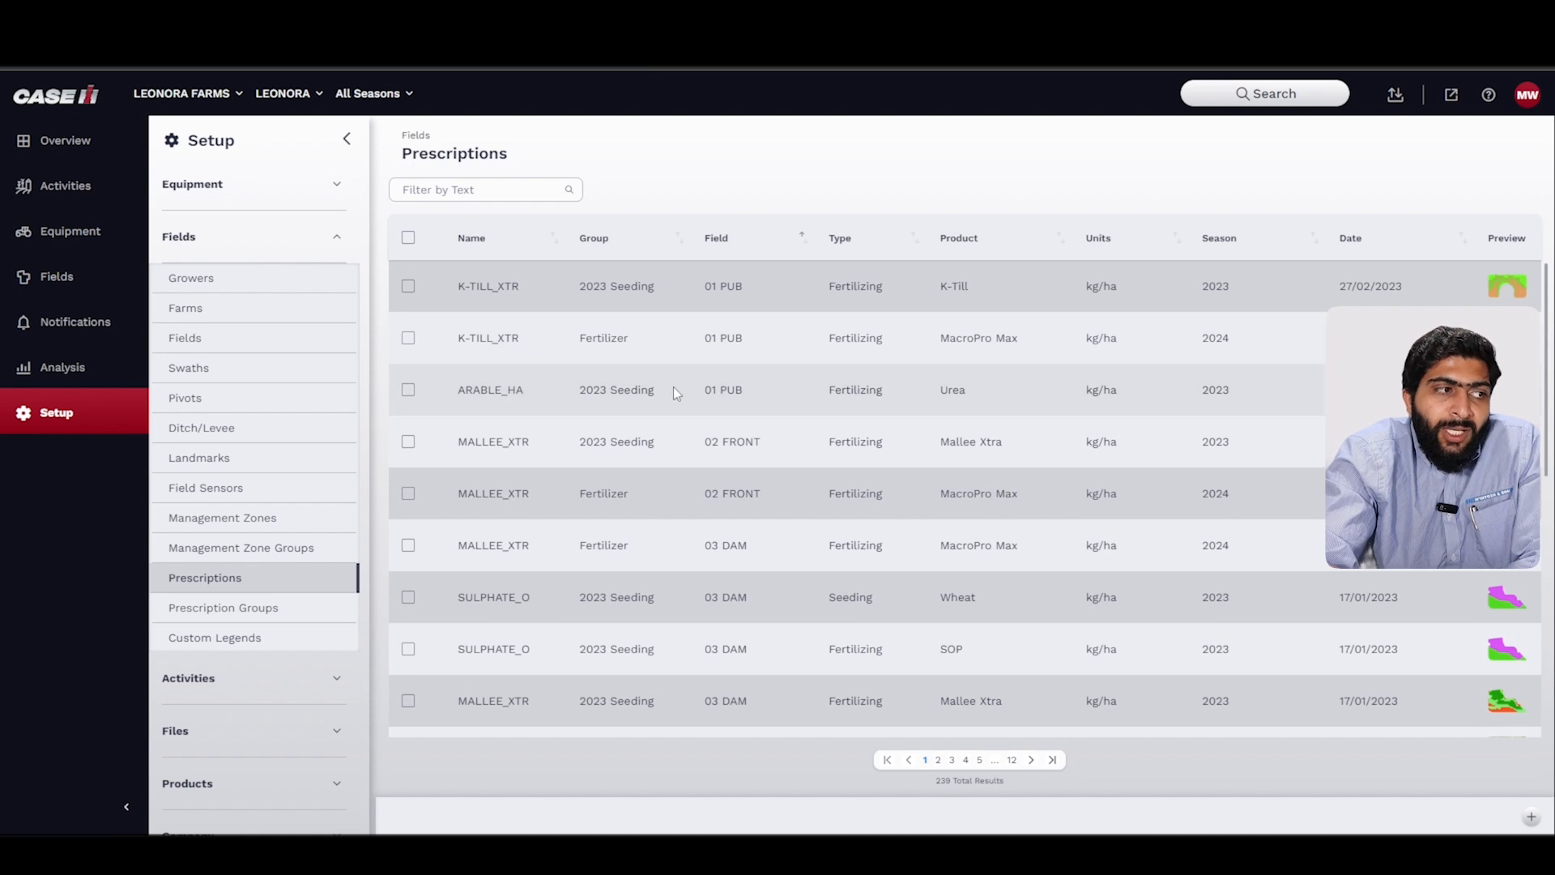
Step: Select all prescriptions, then deselect the 02 FRONT MacroPro Max, 03 DAM SOP and 01 PUB Fertilizer K-TILL_XTR rows
{"action": "left_click", "coordinate": [409, 239]}
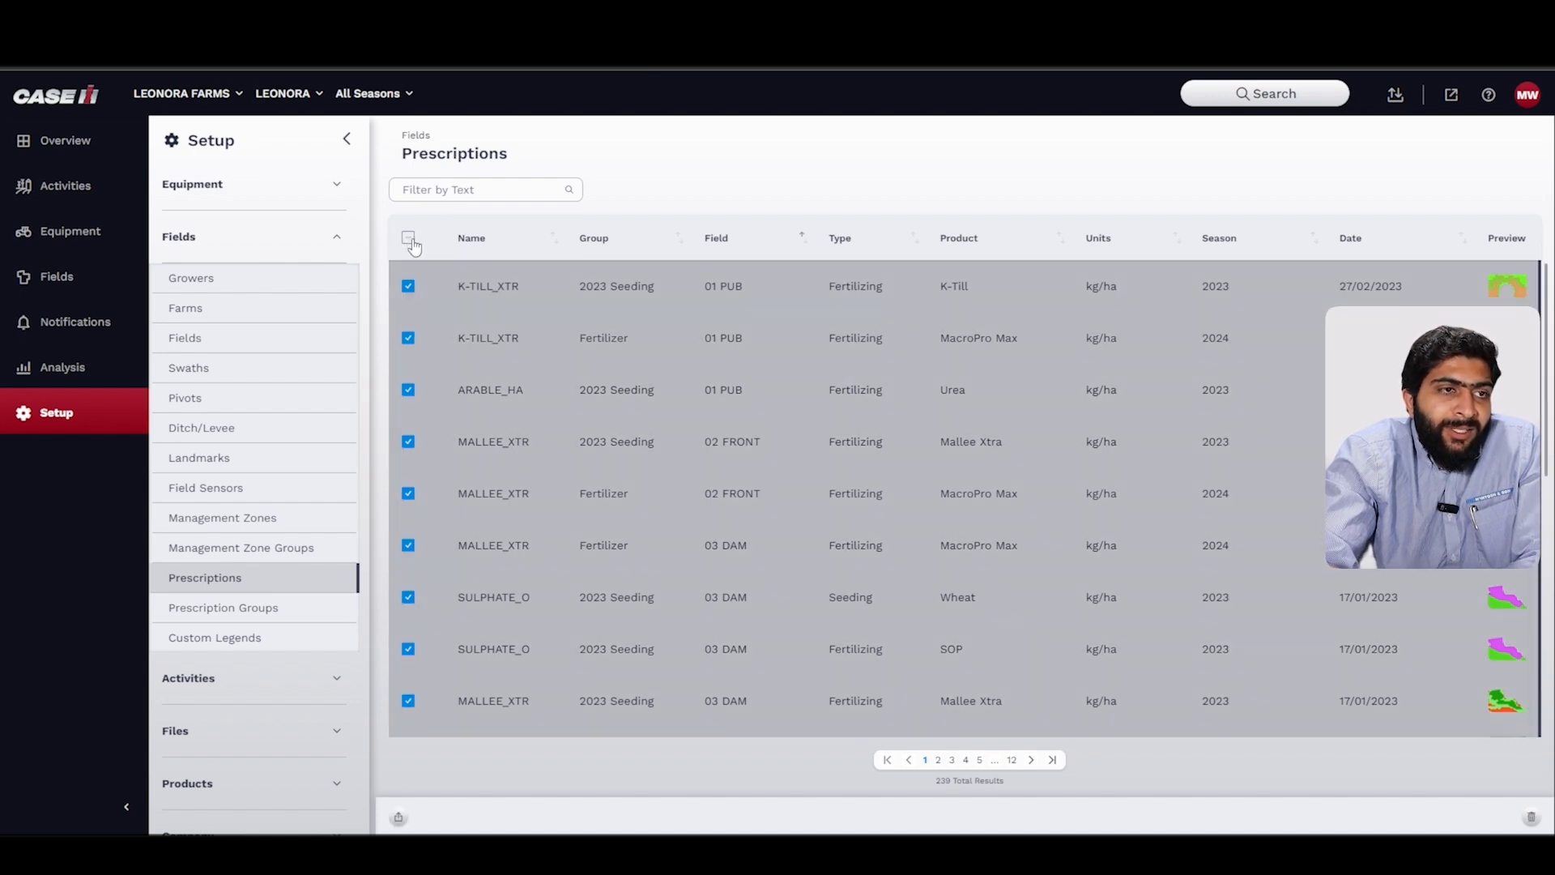
{"action": "left_click", "coordinate": [408, 495]}
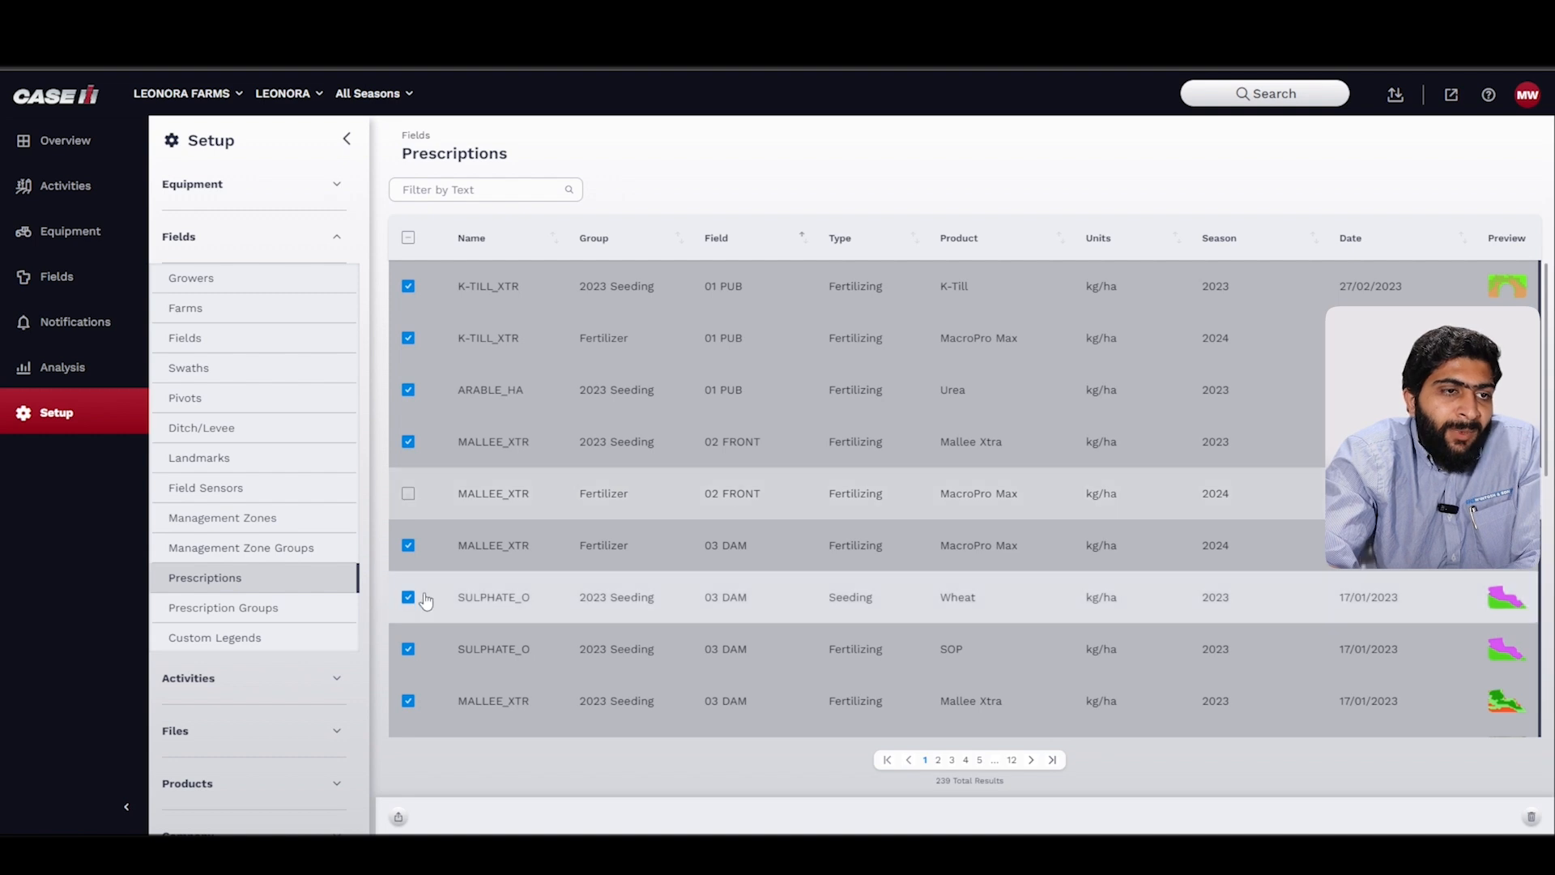
{"action": "left_click", "coordinate": [408, 649]}
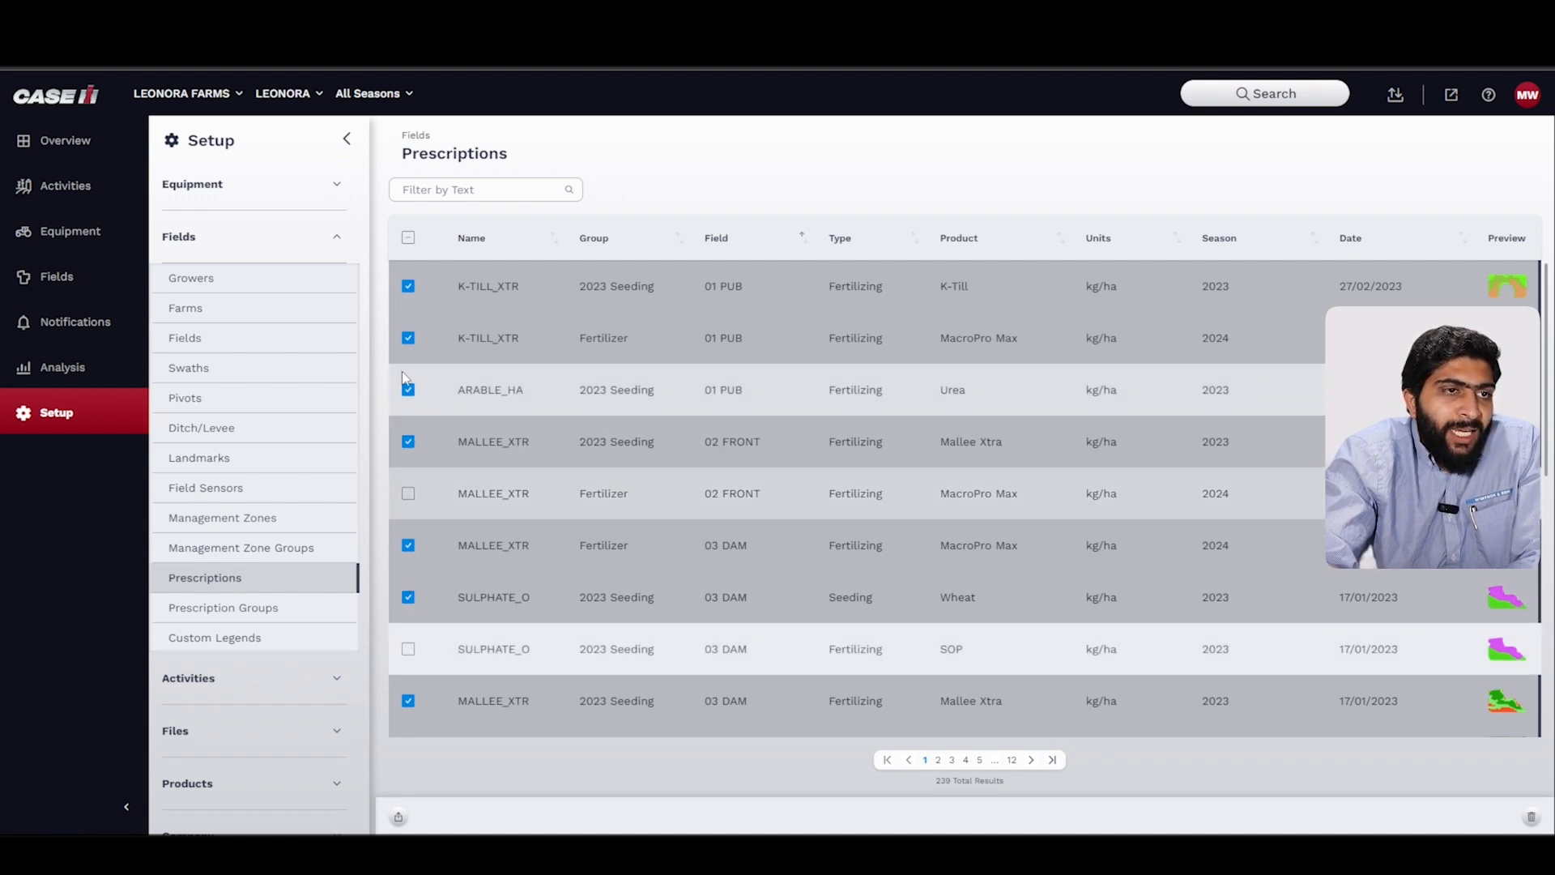
{"action": "left_click", "coordinate": [403, 347]}
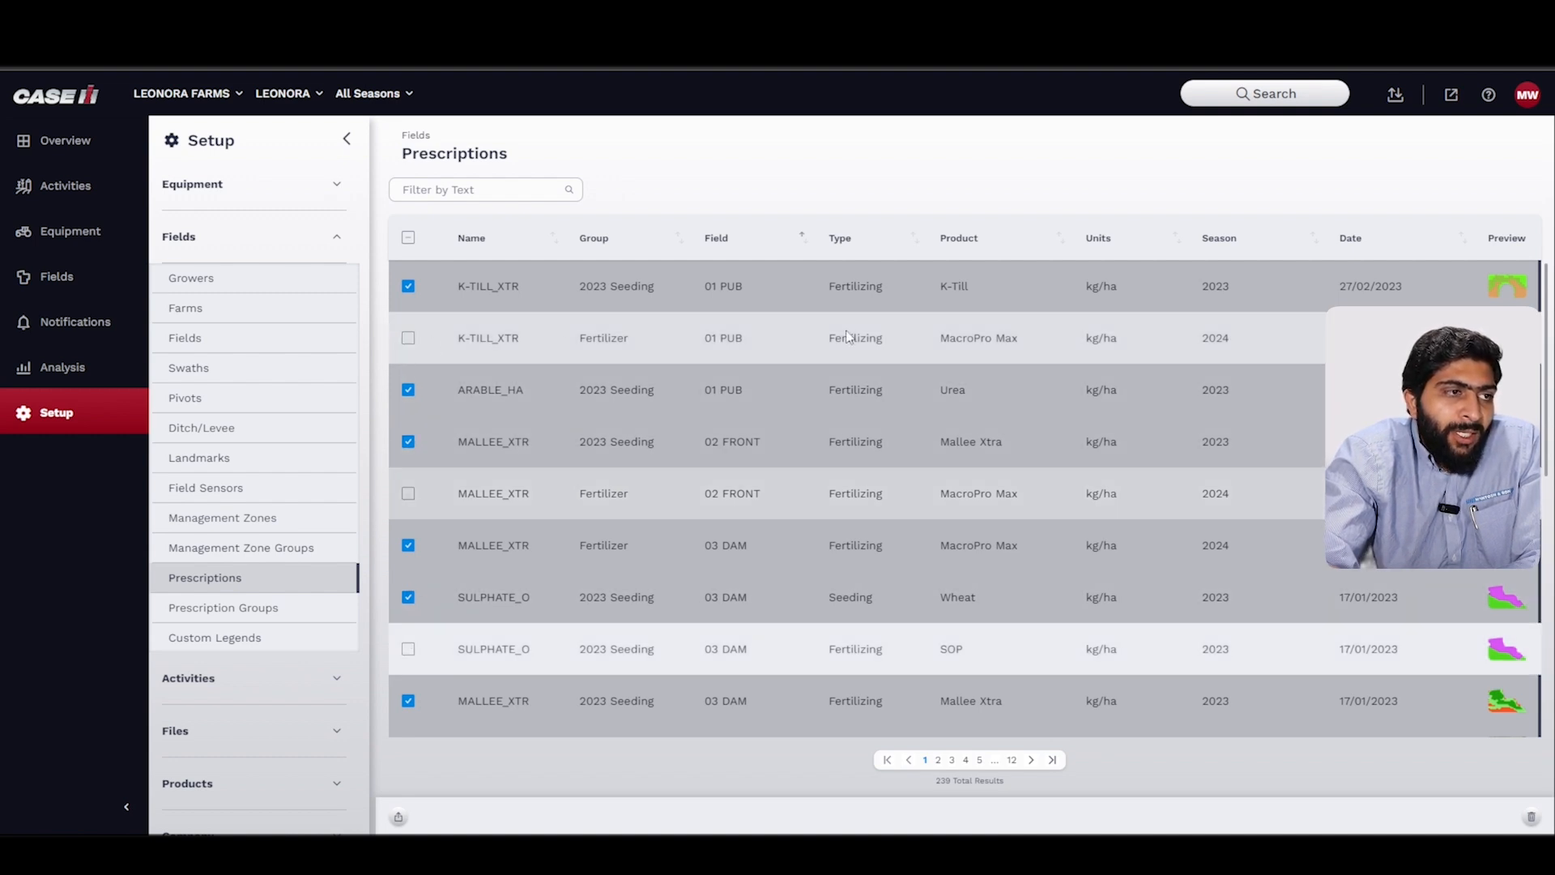
Step: Further down the list, deselect the 10 BUCHANANS Fertilizer K-TILL_XTR and 06 RIPPER SHED 2023 Seeding MALLEE_XTR rows
{"action": "scroll", "coordinate": [847, 329], "scroll_direction": "down", "scroll_amount": 5}
{"action": "scroll", "coordinate": [498, 504], "scroll_direction": "down", "scroll_amount": 3}
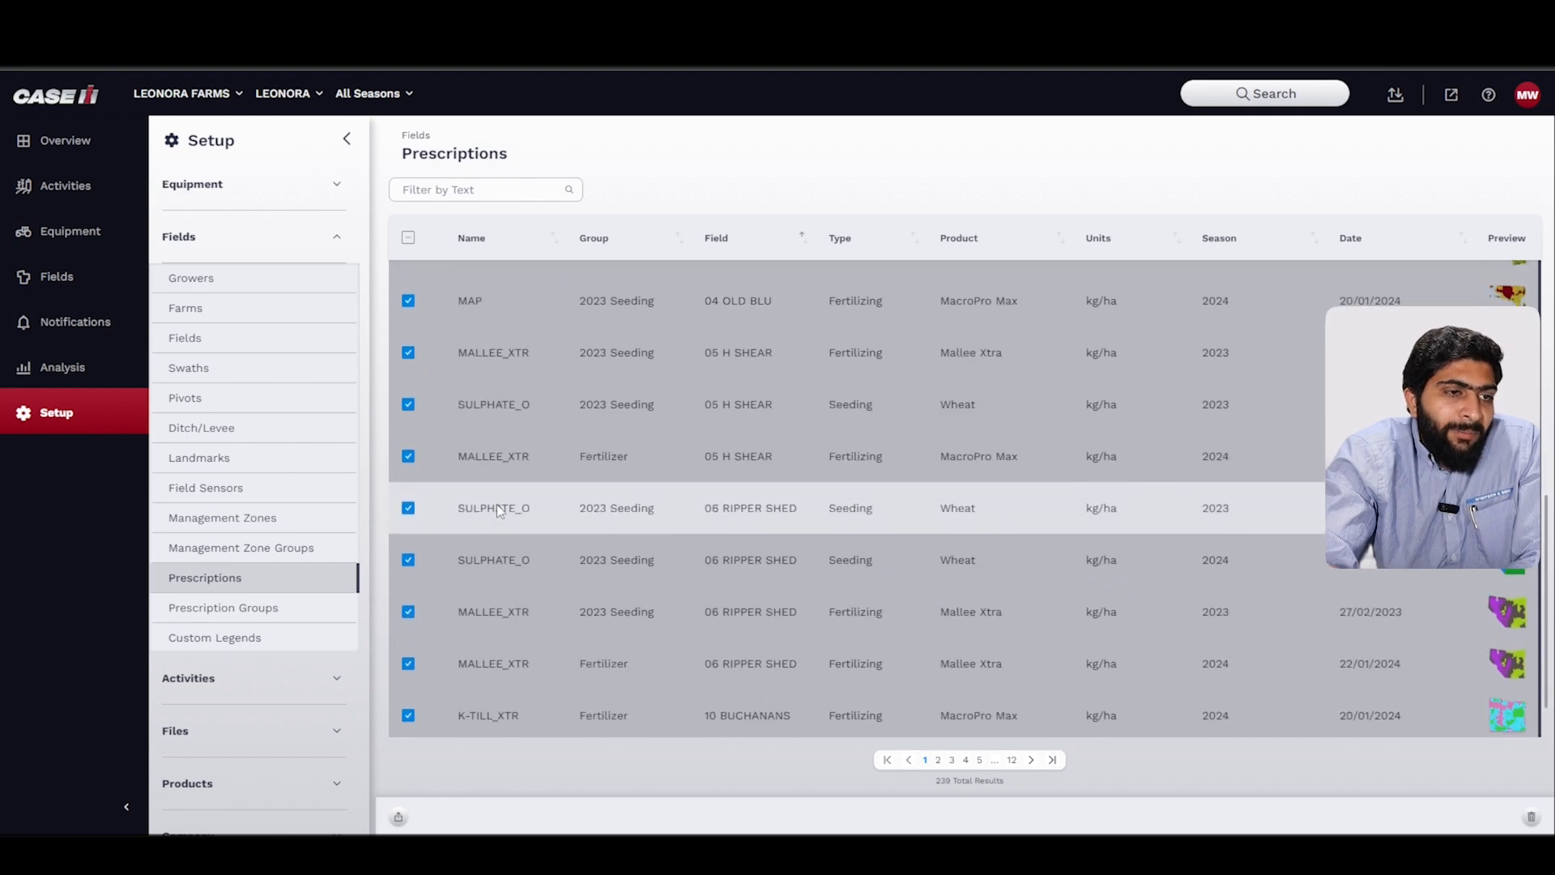
{"action": "left_click", "coordinate": [407, 661]}
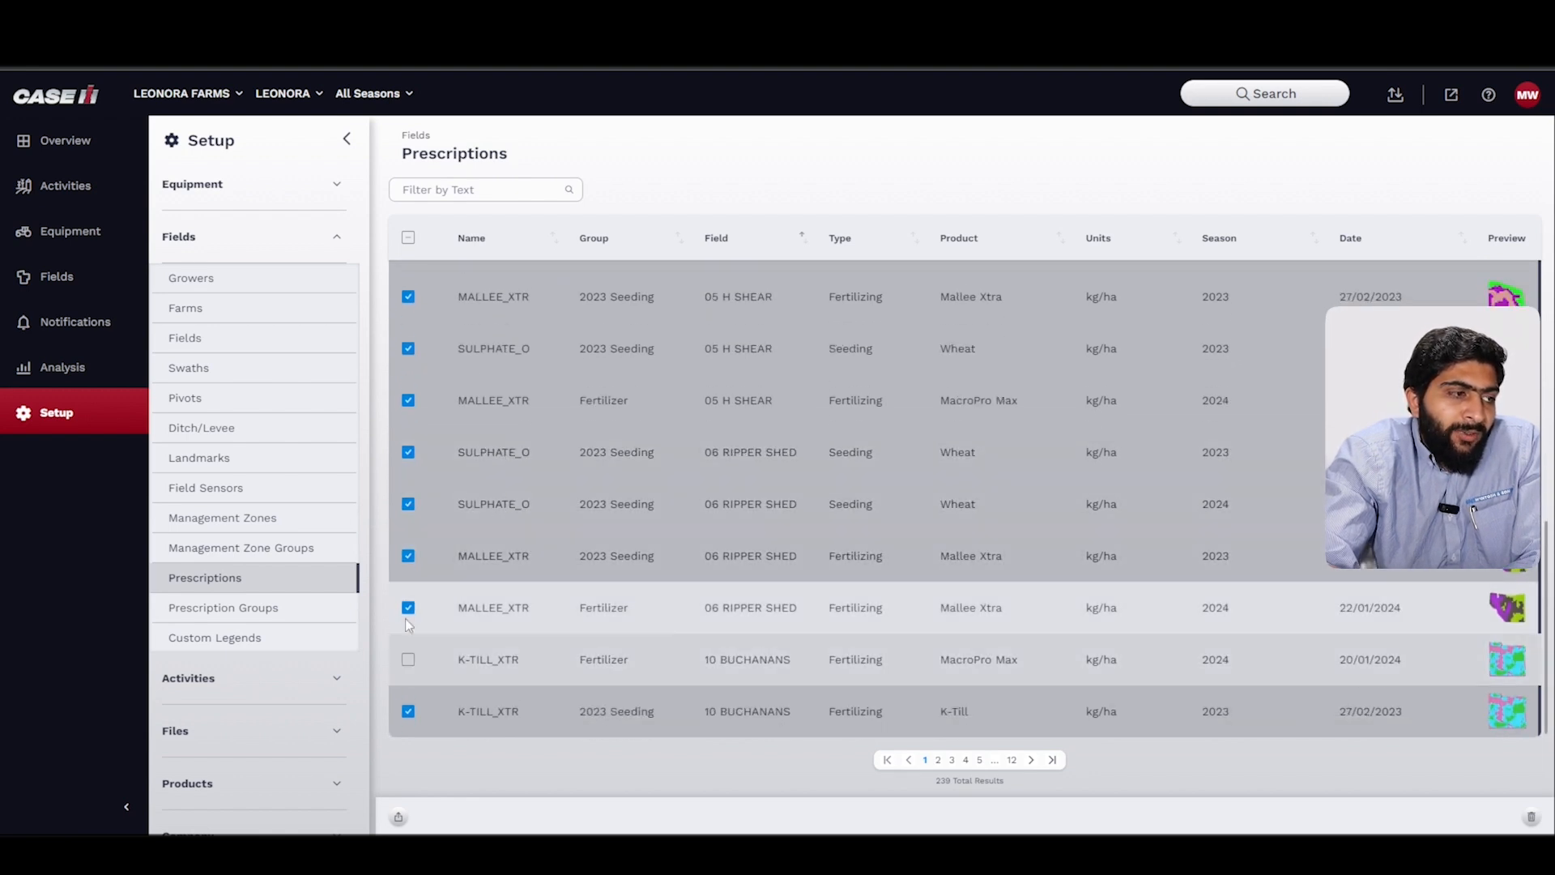
{"action": "left_click", "coordinate": [407, 556]}
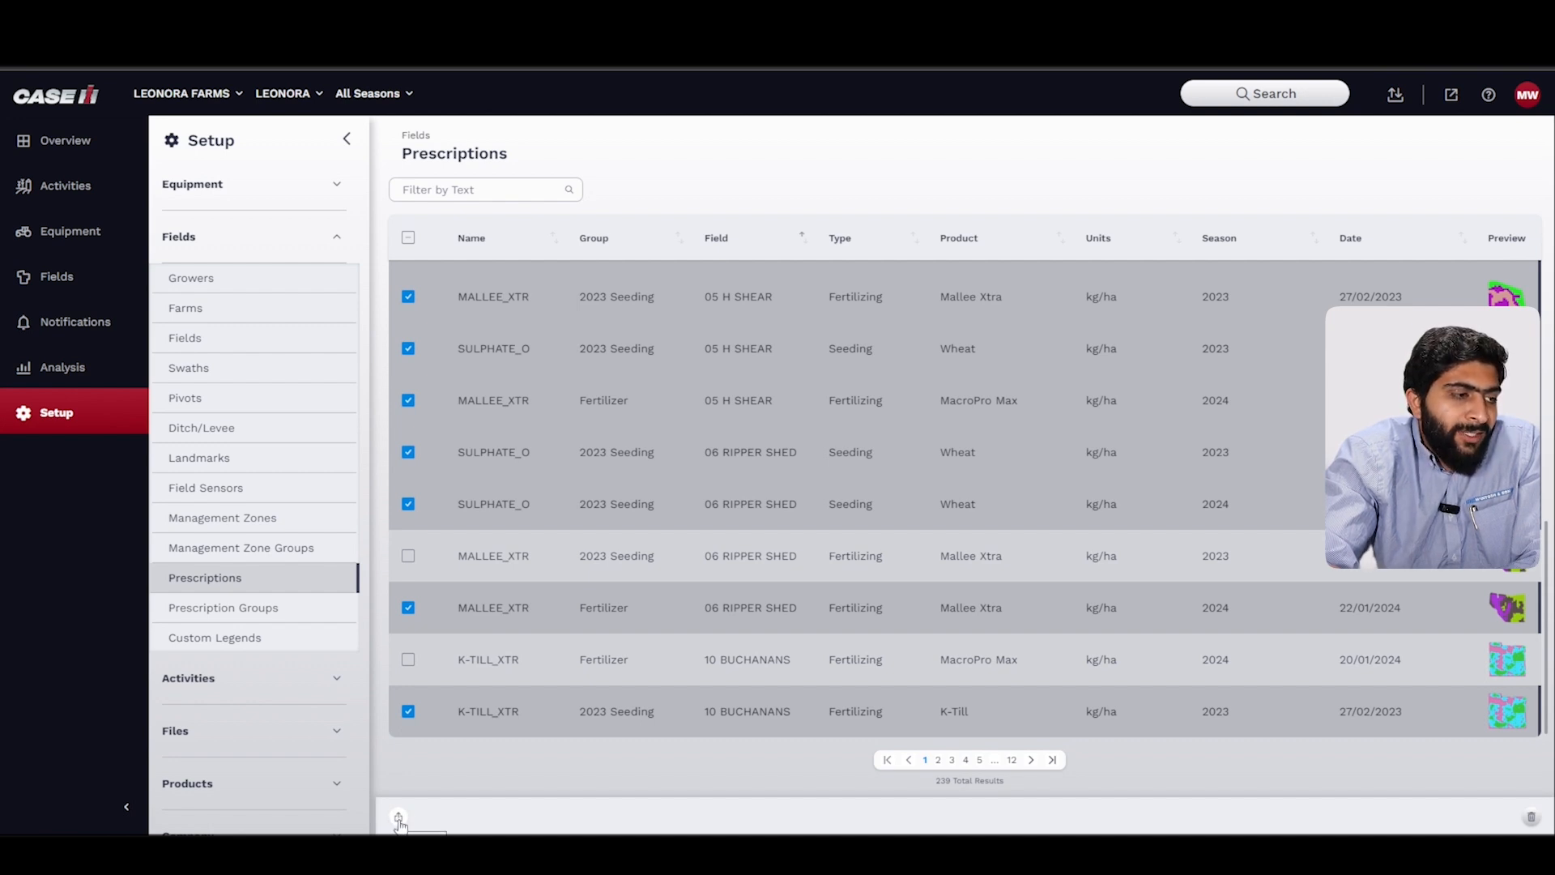
Step: Download the selected prescriptions and select the prescriptions-2024-08-25.zip file in the Downloads folder
{"action": "left_click", "coordinate": [399, 819]}
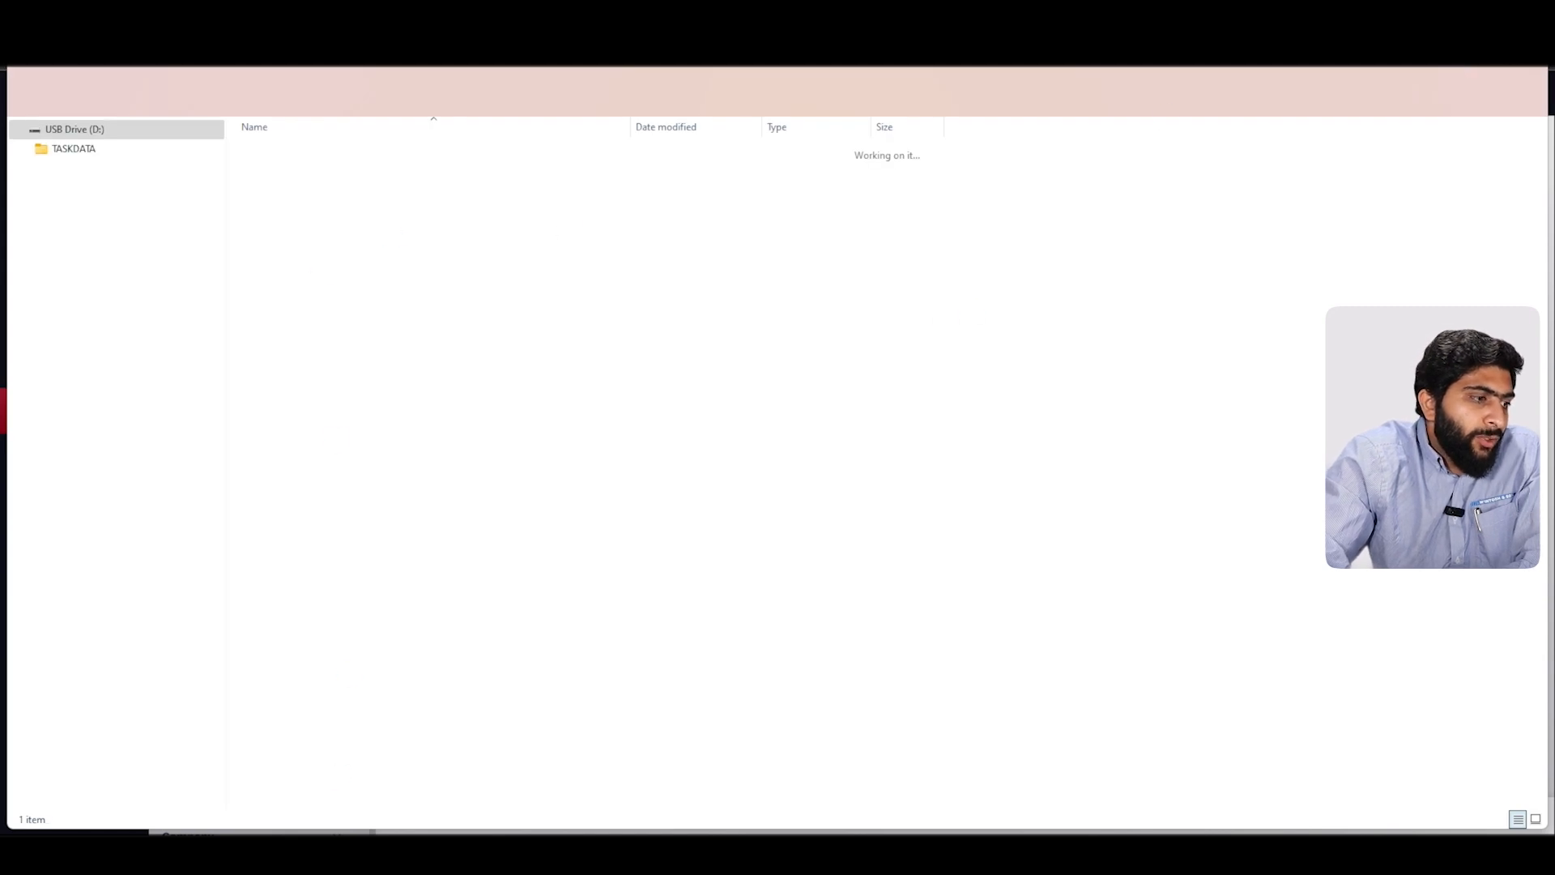
{"action": "mouse_move", "coordinate": [276, 855]}
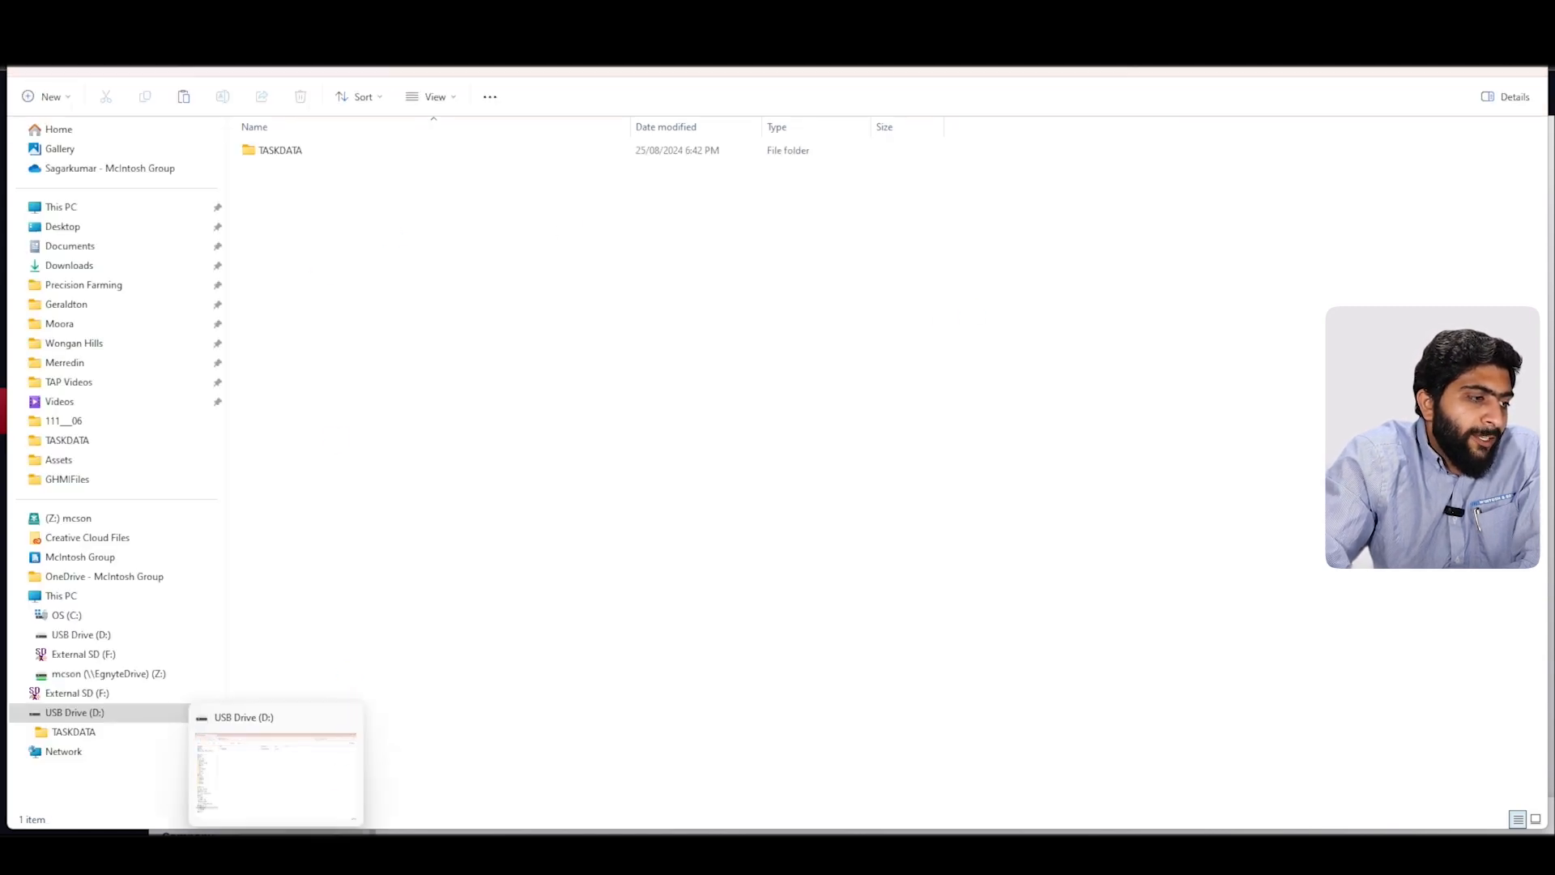
{"action": "left_click", "coordinate": [77, 268]}
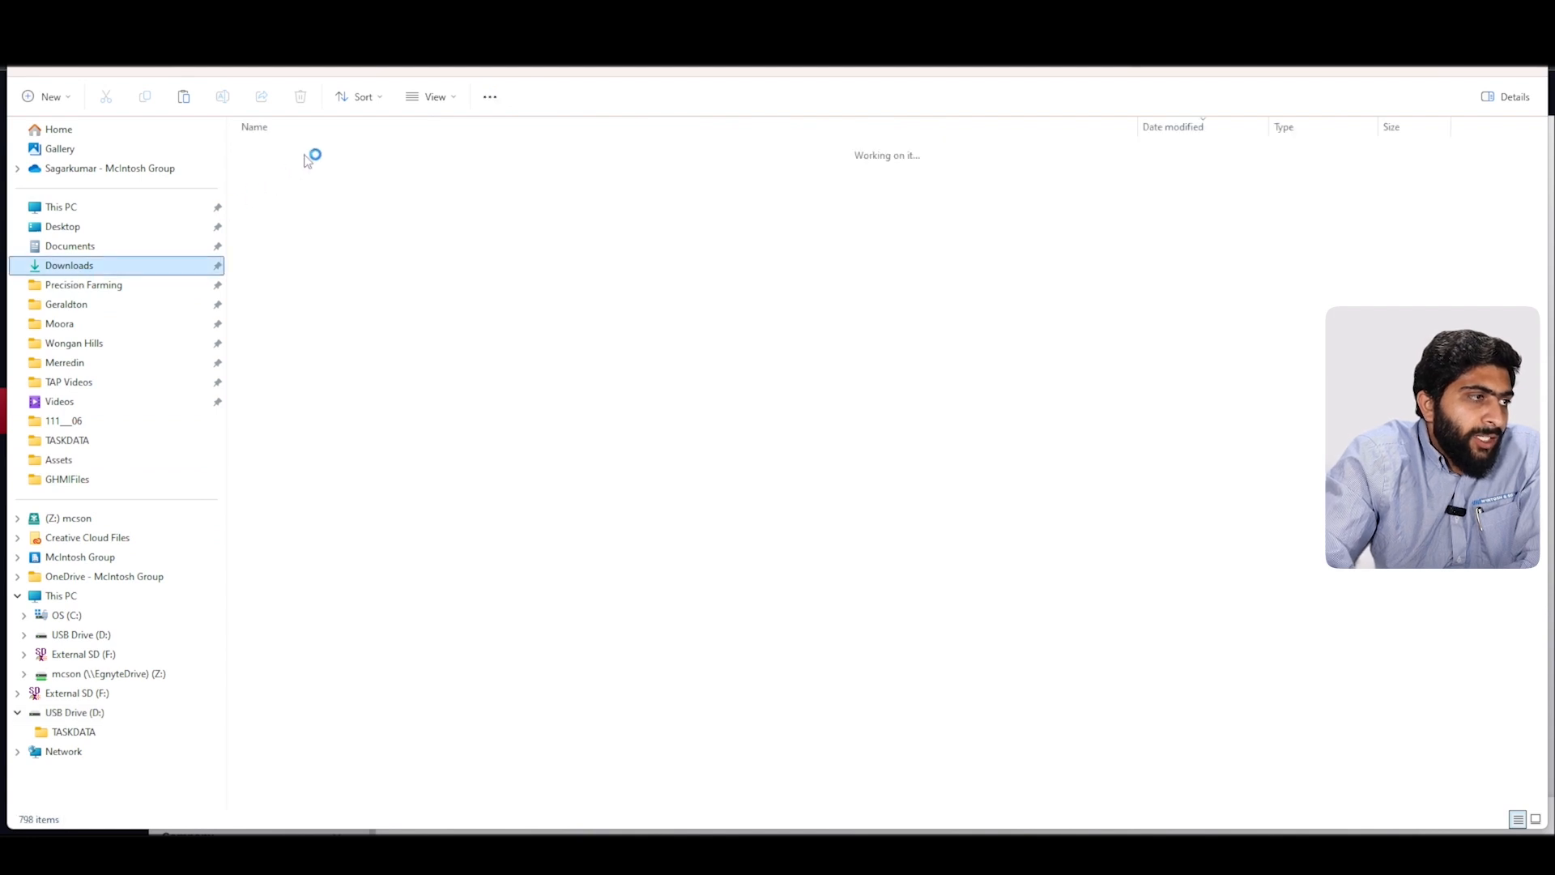
{"action": "left_click", "coordinate": [363, 175]}
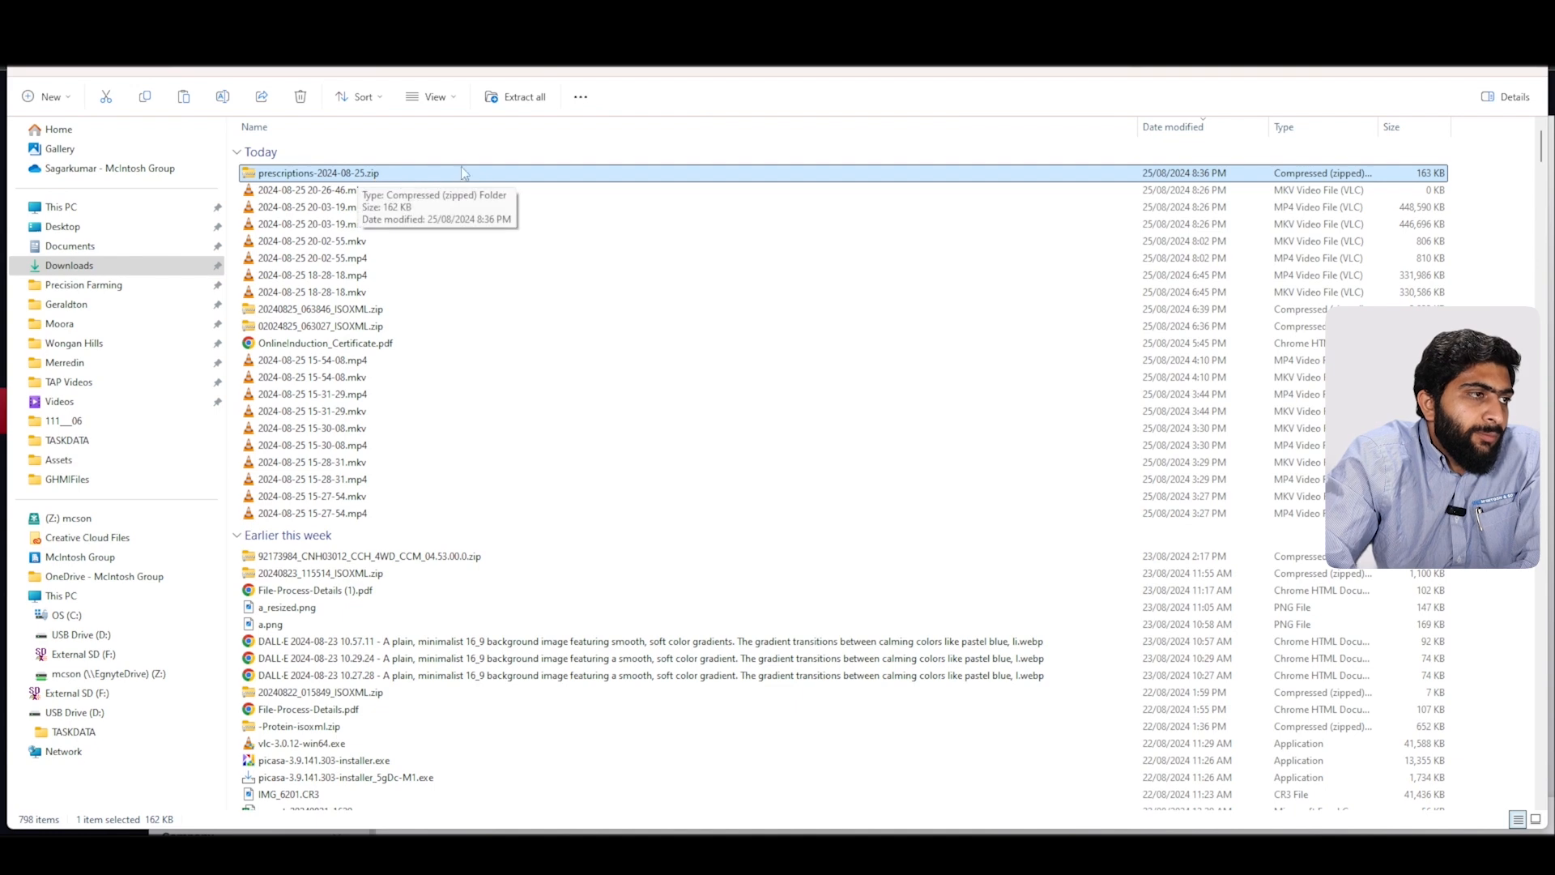
Step: Extract all files from prescriptions-2024-08-25.zip, choosing USB Drive (D:) as the destination folder
{"action": "left_click", "coordinate": [536, 96]}
{"action": "left_click", "coordinate": [539, 97]}
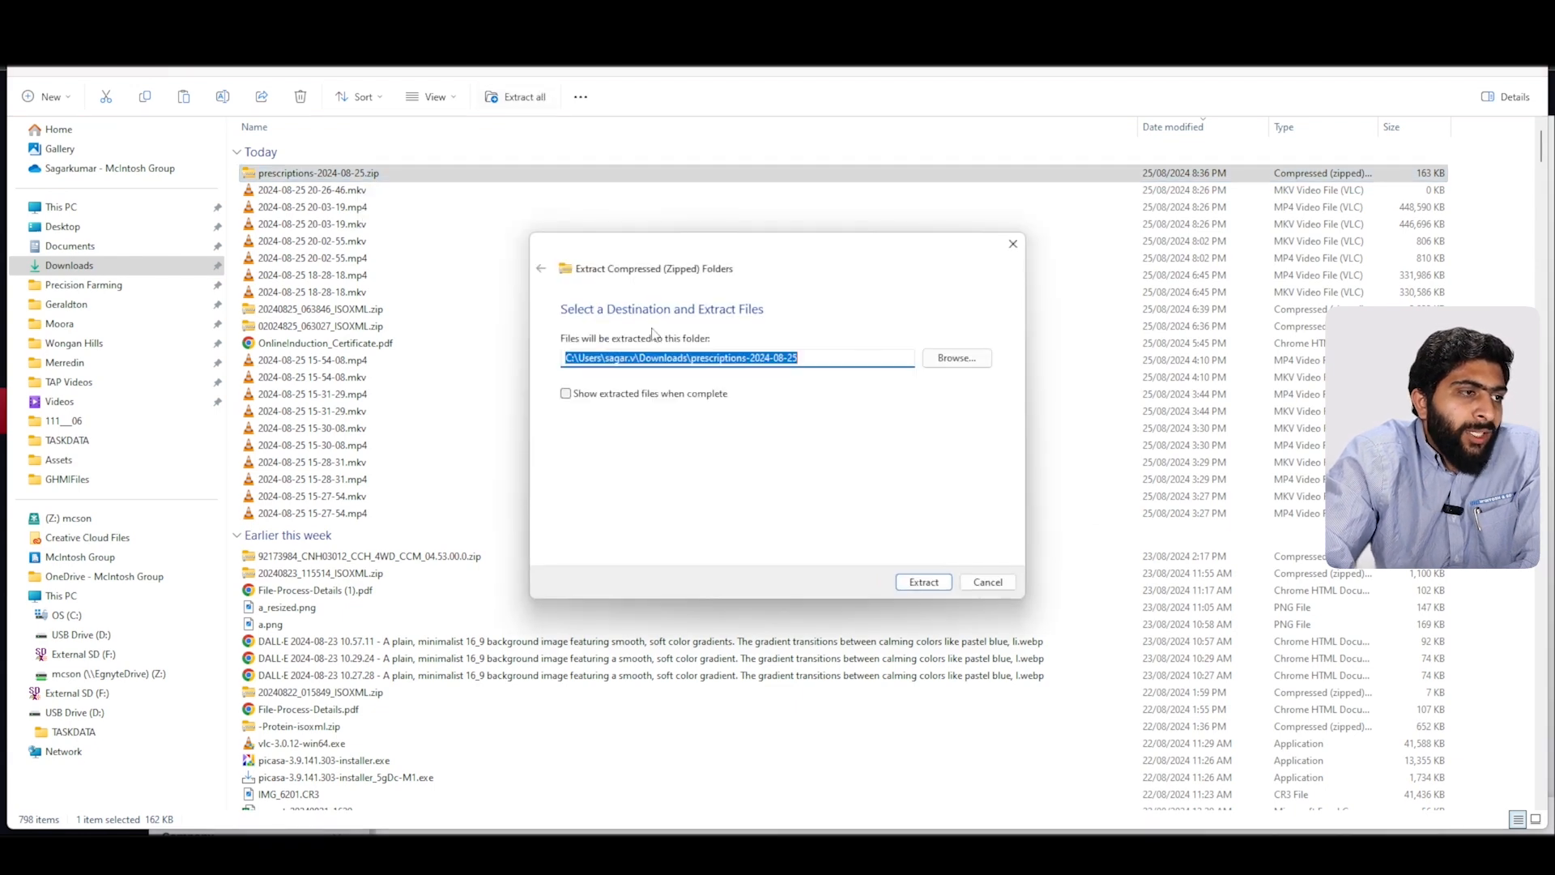
{"action": "left_click", "coordinate": [954, 351]}
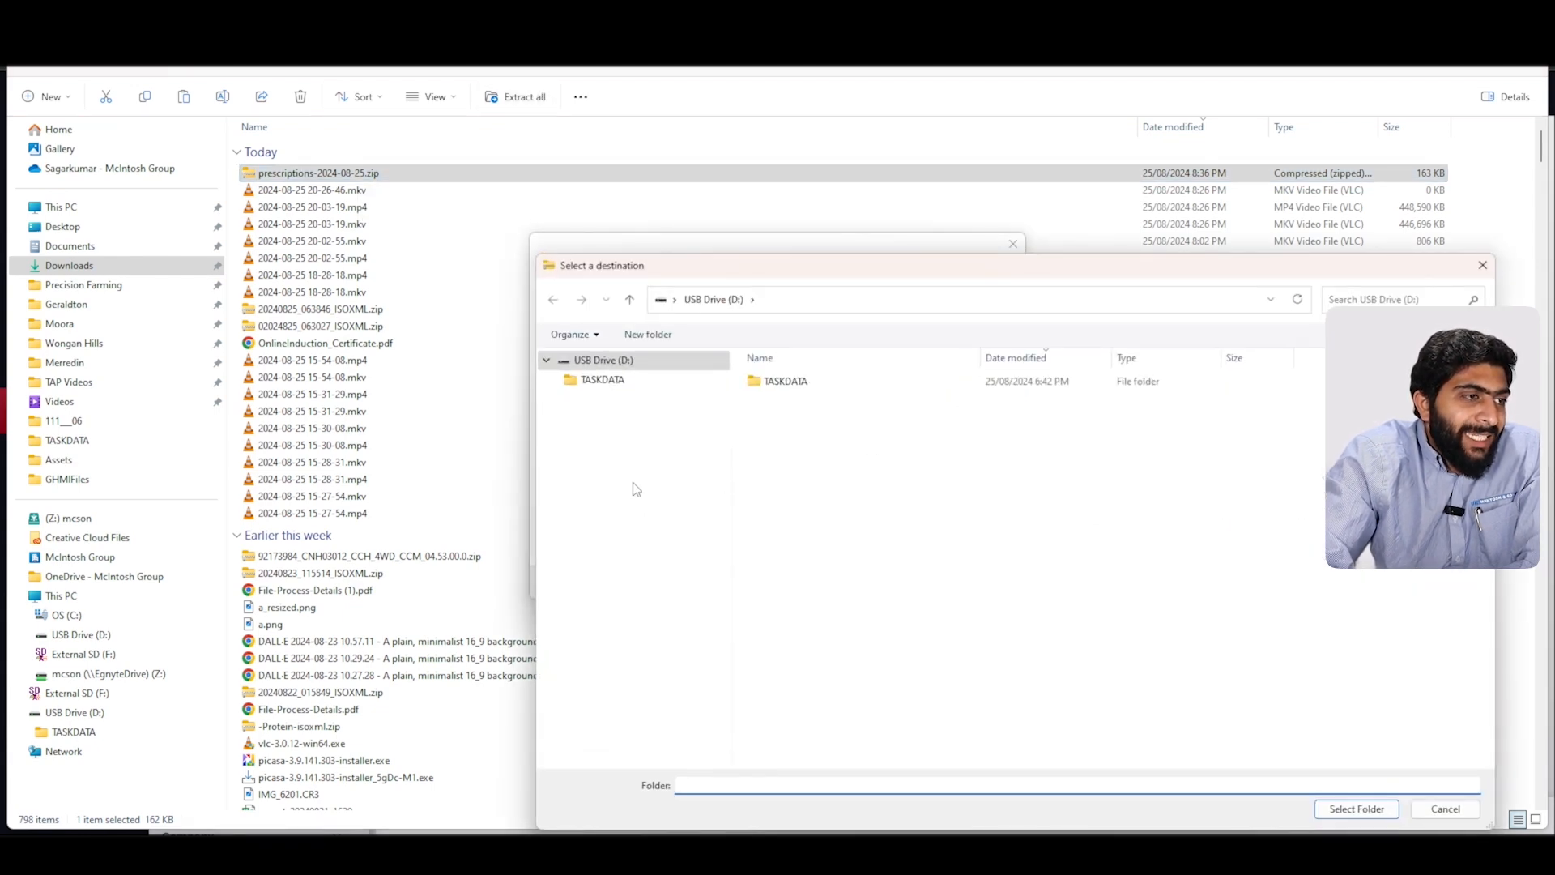
{"action": "left_click", "coordinate": [609, 727]}
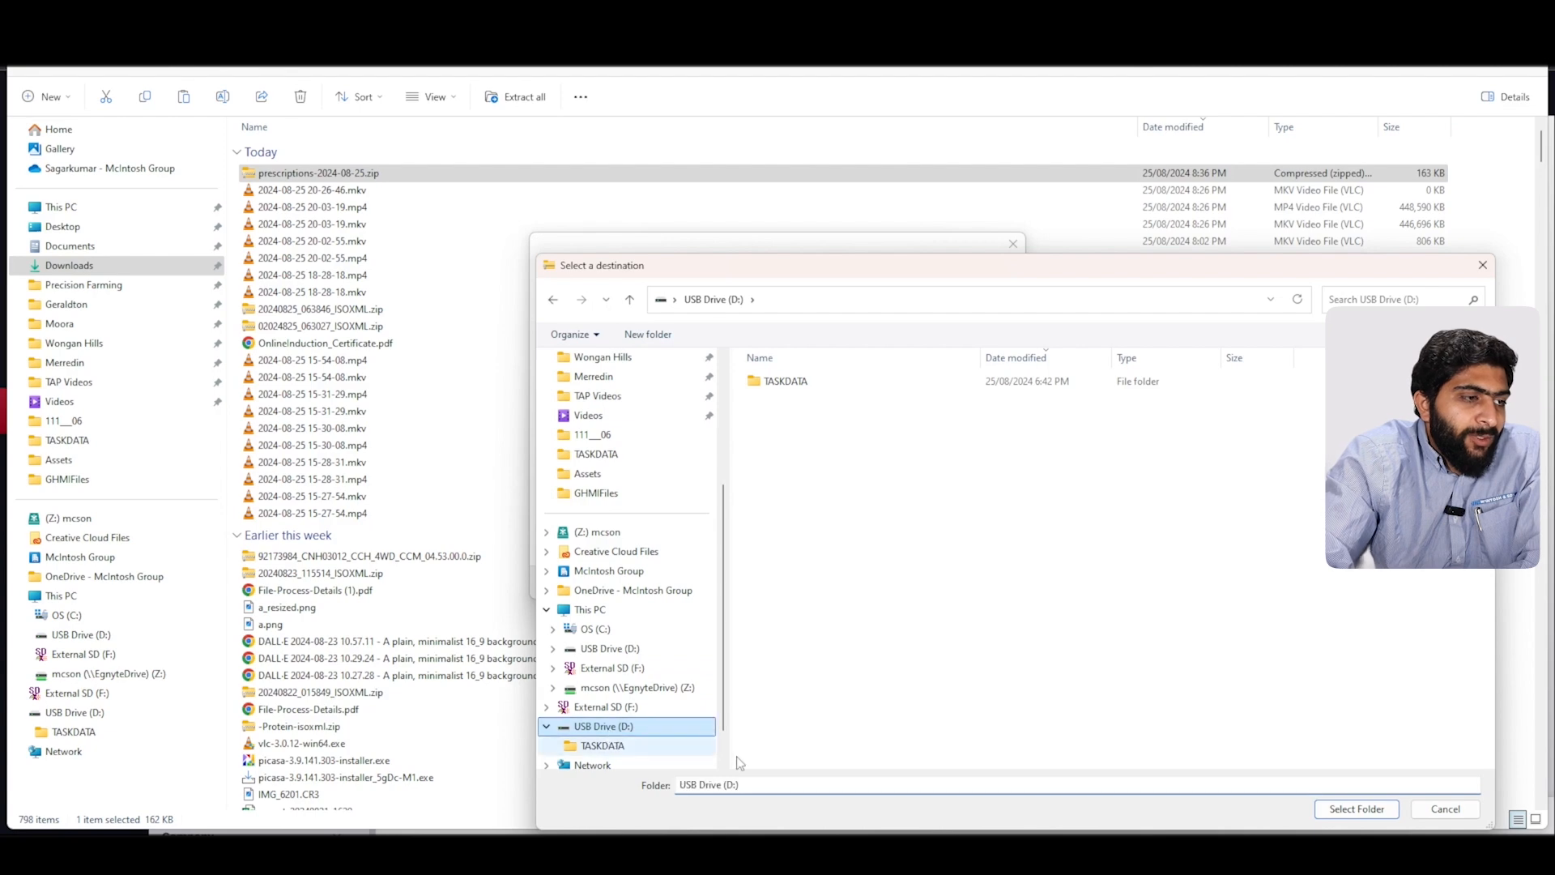
{"action": "left_click", "coordinate": [1374, 813]}
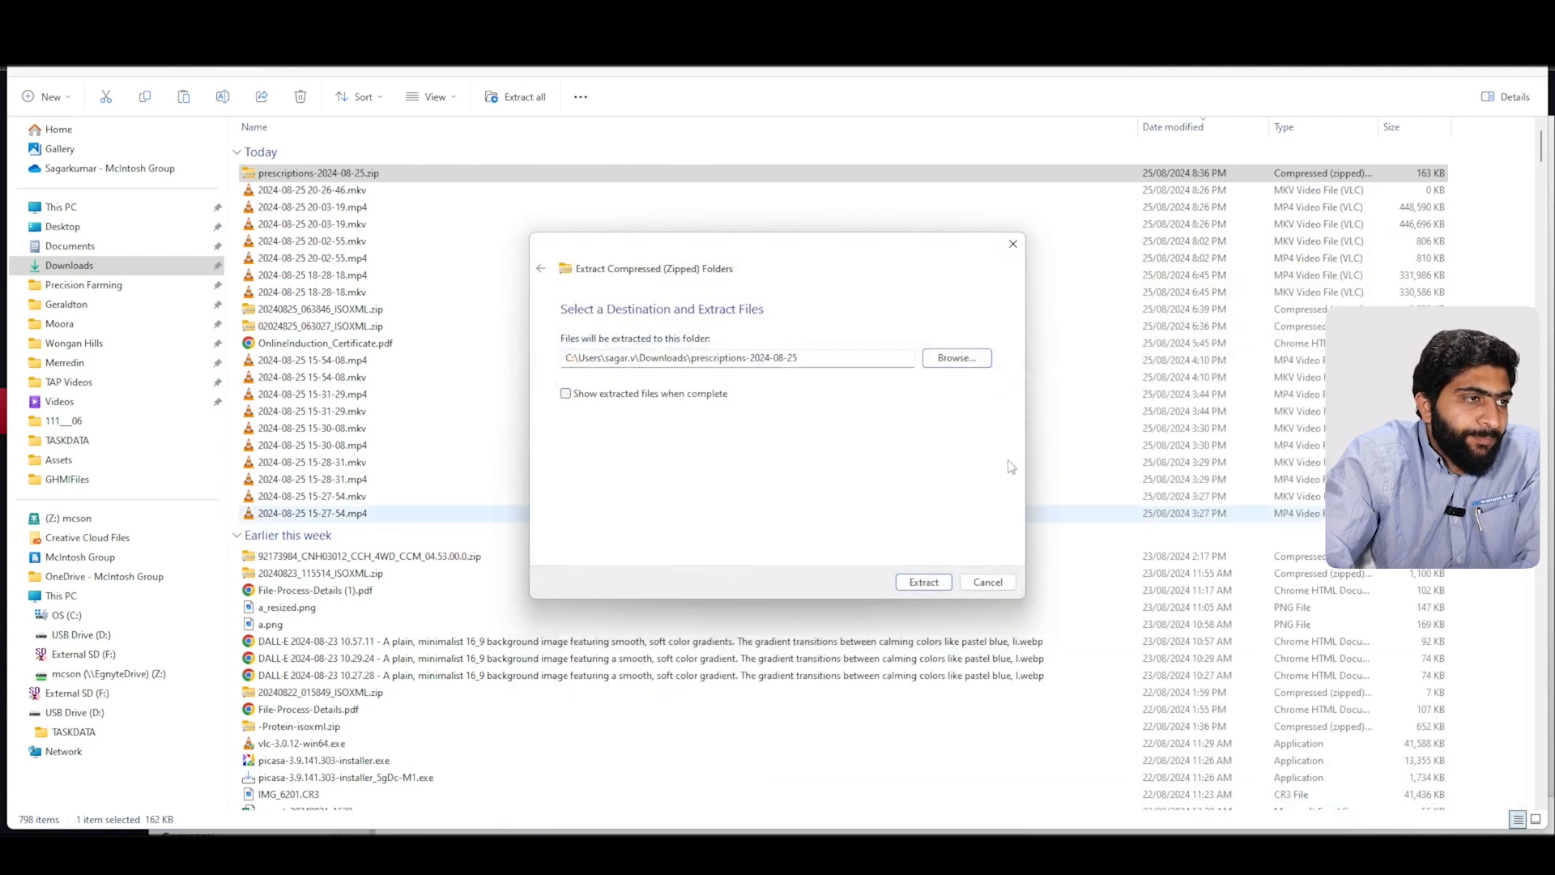
{"action": "left_click", "coordinate": [933, 583]}
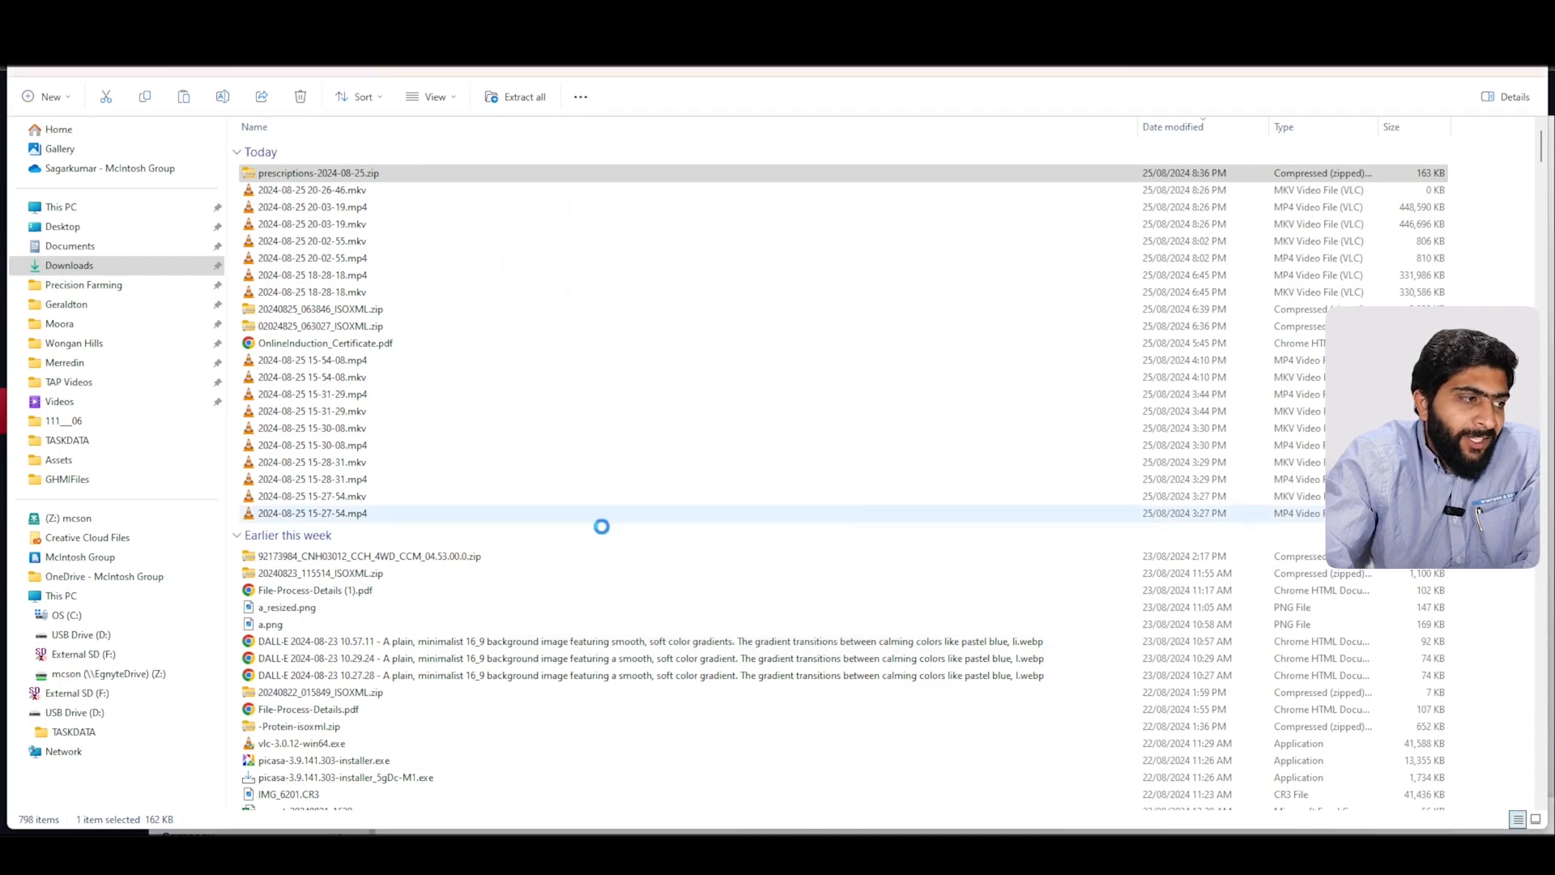
Step: Open USB Drive (D:) and scroll through the extracted prescription shapefiles
{"action": "left_click", "coordinate": [133, 719]}
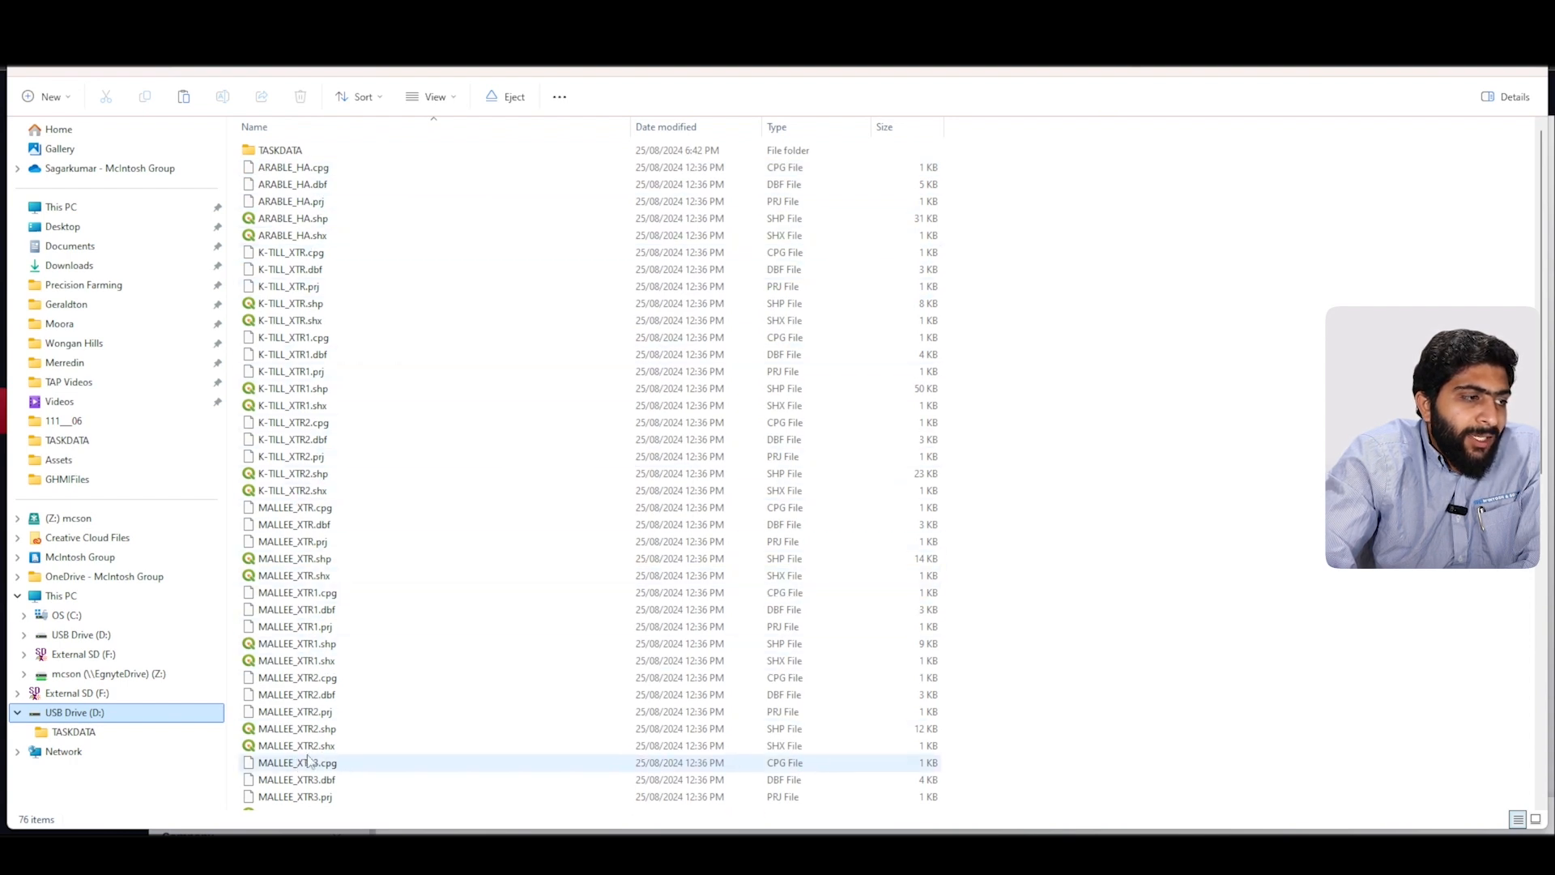
{"action": "scroll", "coordinate": [315, 757], "scroll_direction": "down", "scroll_amount": 12}
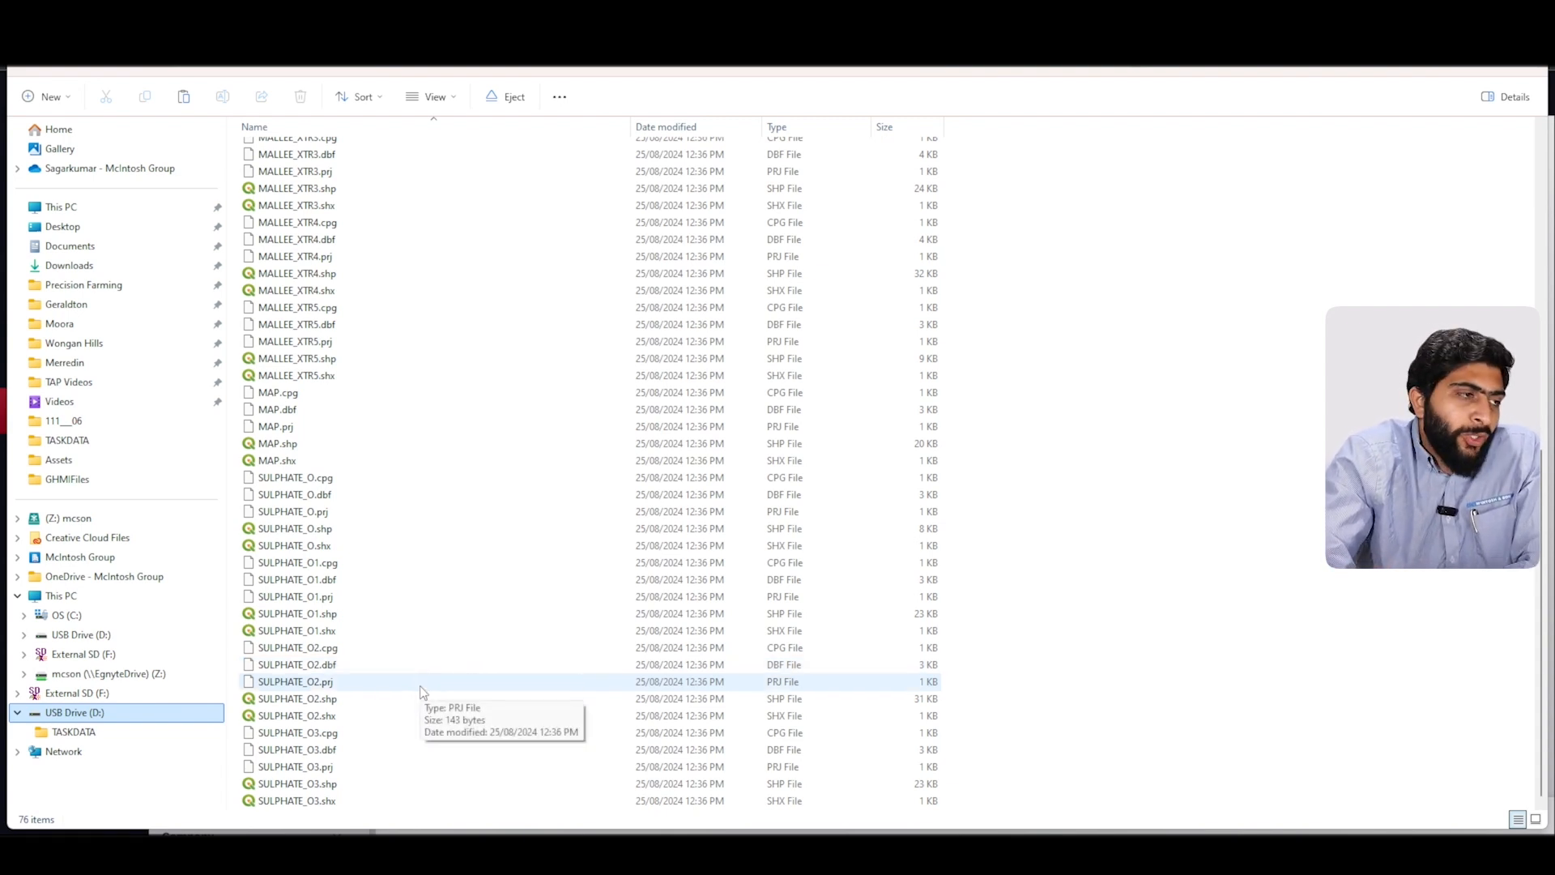
{"action": "scroll", "coordinate": [420, 692], "scroll_direction": "up", "scroll_amount": 4}
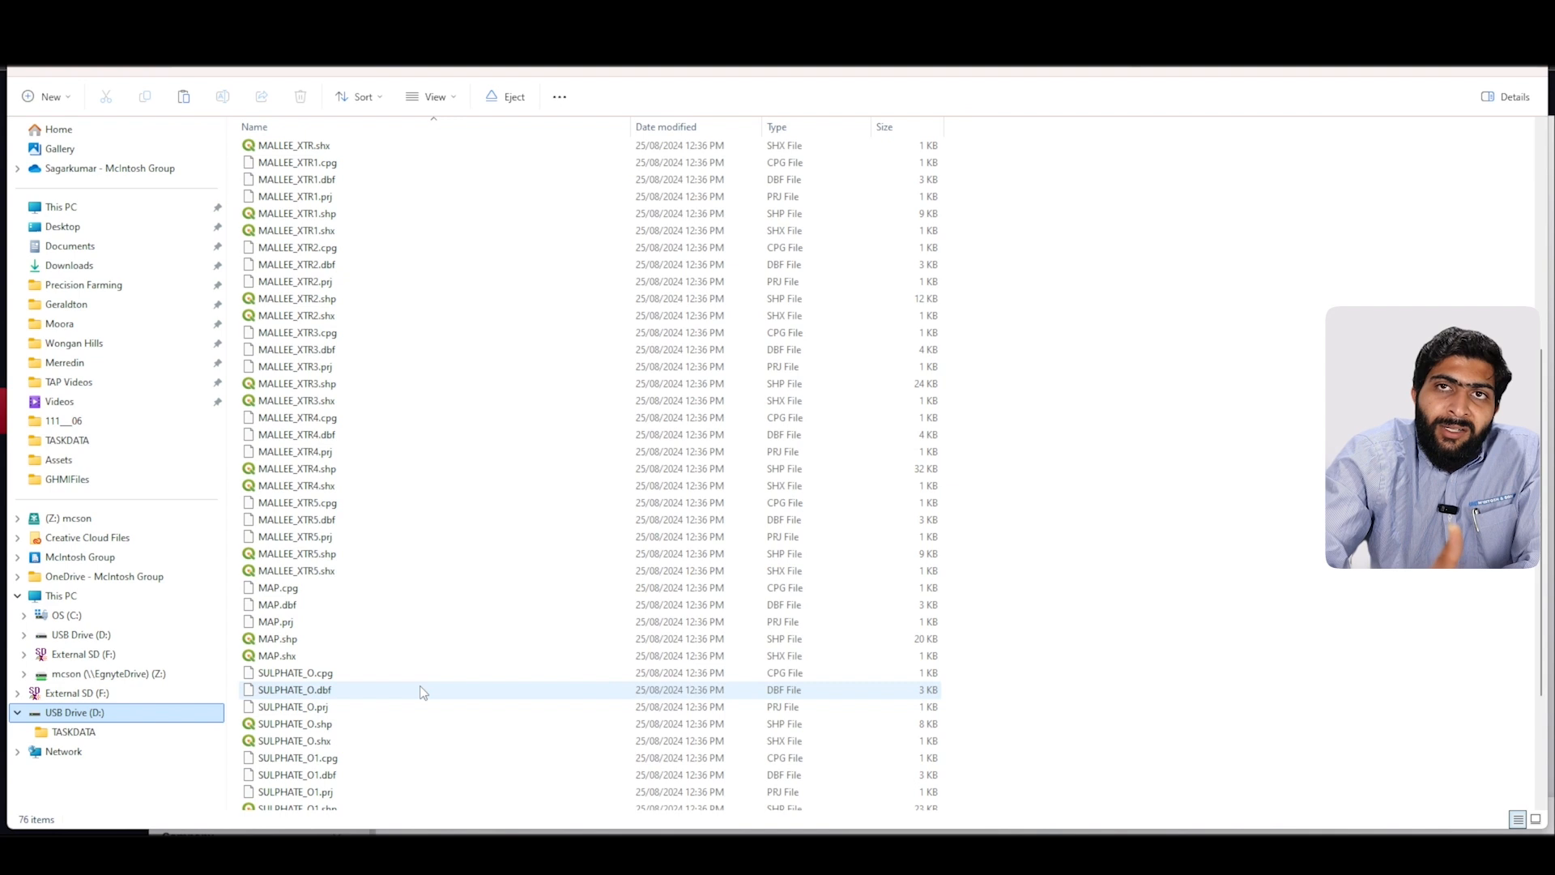